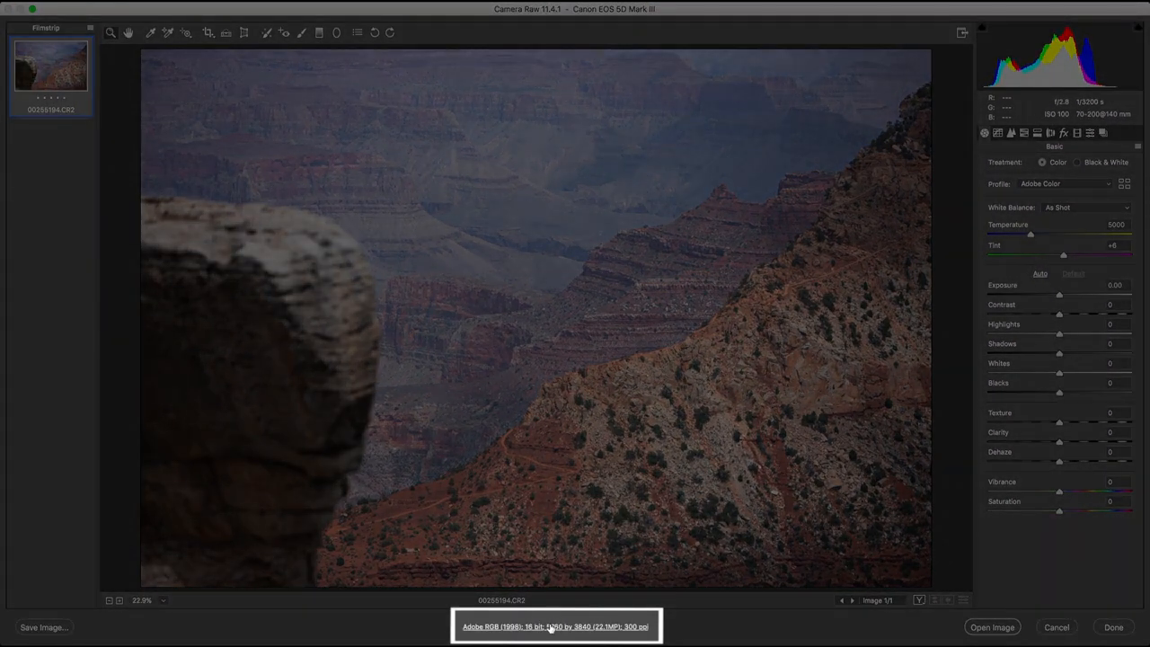
click(550, 627)
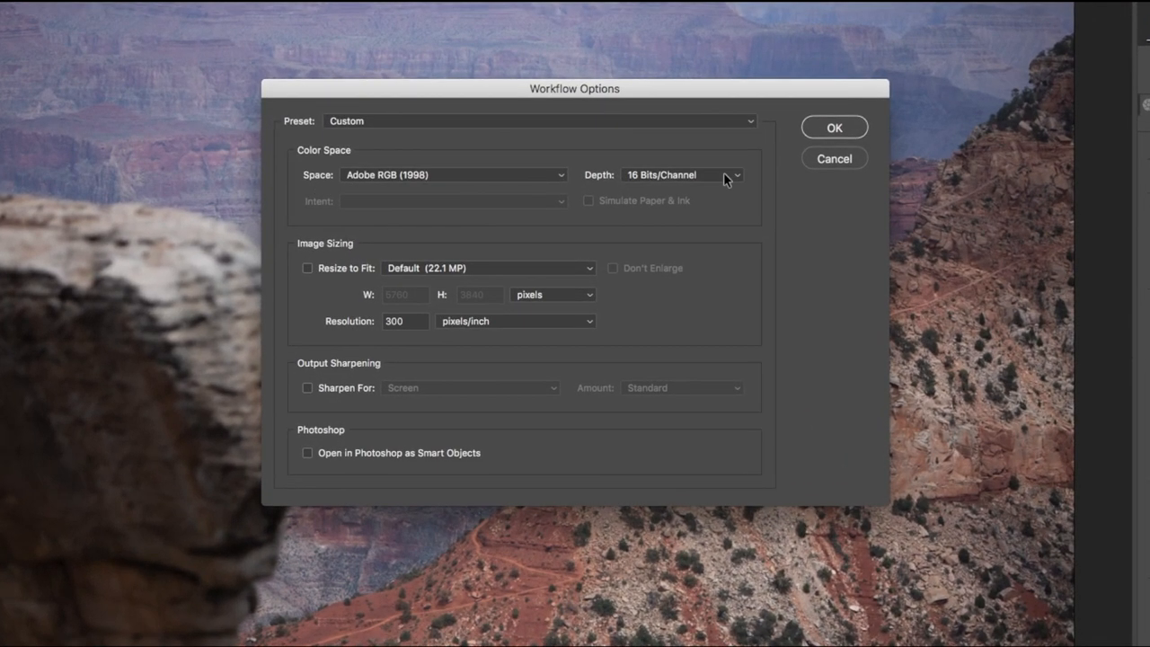
click(723, 176)
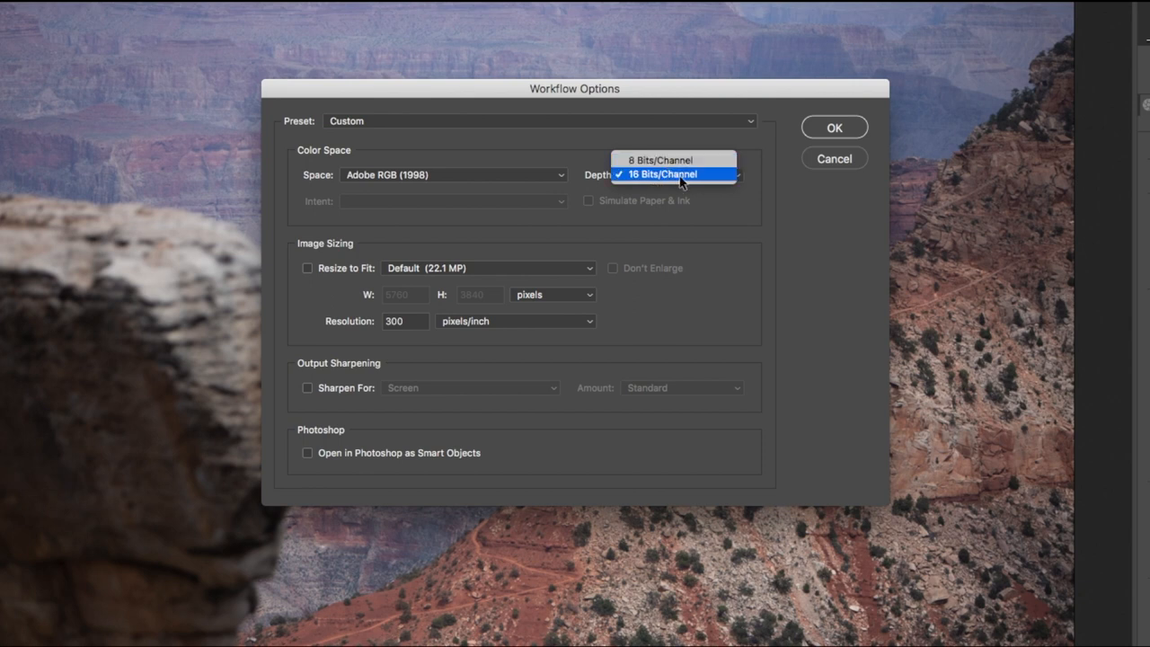
click(680, 175)
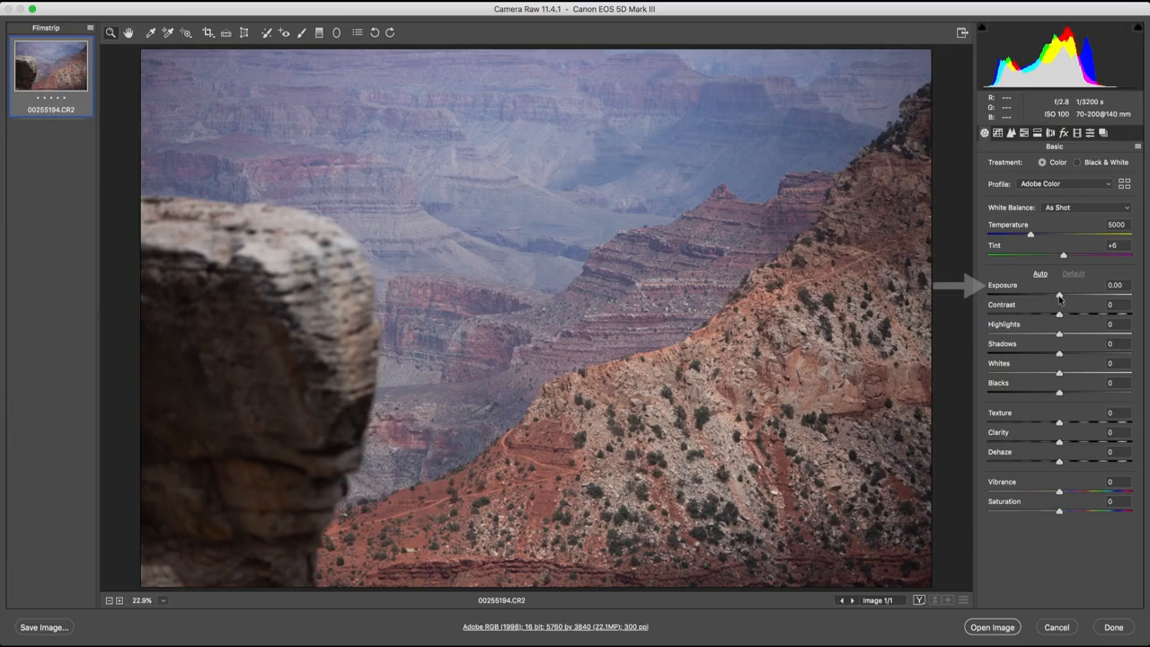
- Raise Exposure to +0.60 and pull Highlights down to -66, checking against the unadjusted photo
drag(1059, 294, 1069, 296)
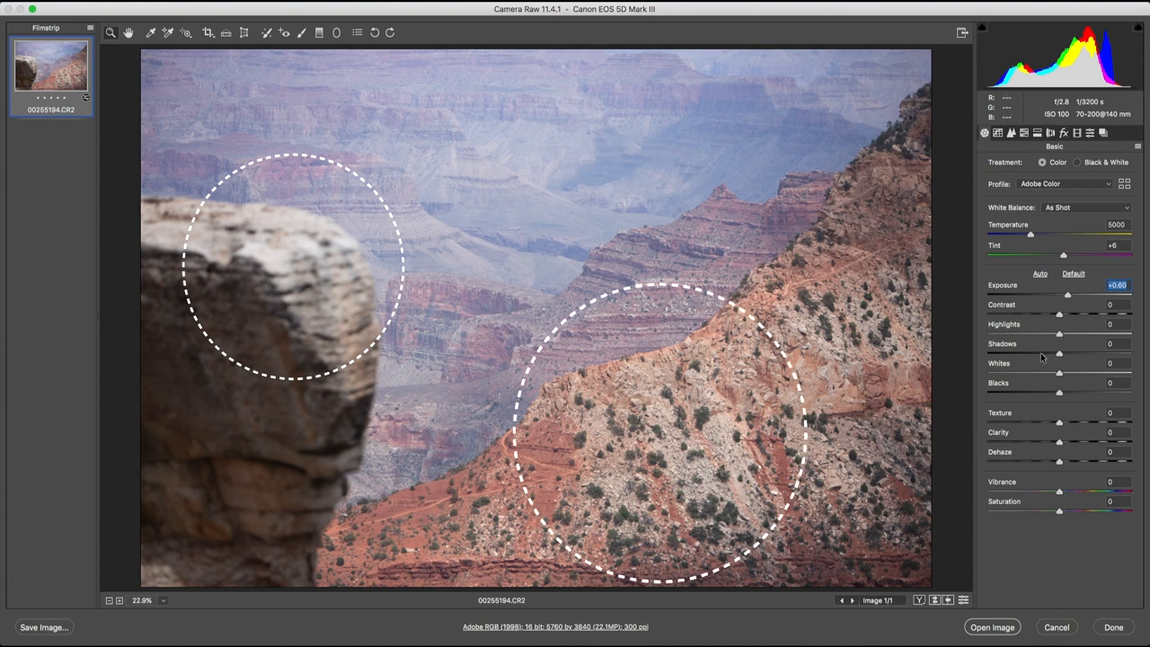
mouse_move(1059, 333)
mouse_down()
mouse_move(1013, 334)
mouse_move(1082, 316)
mouse_up()
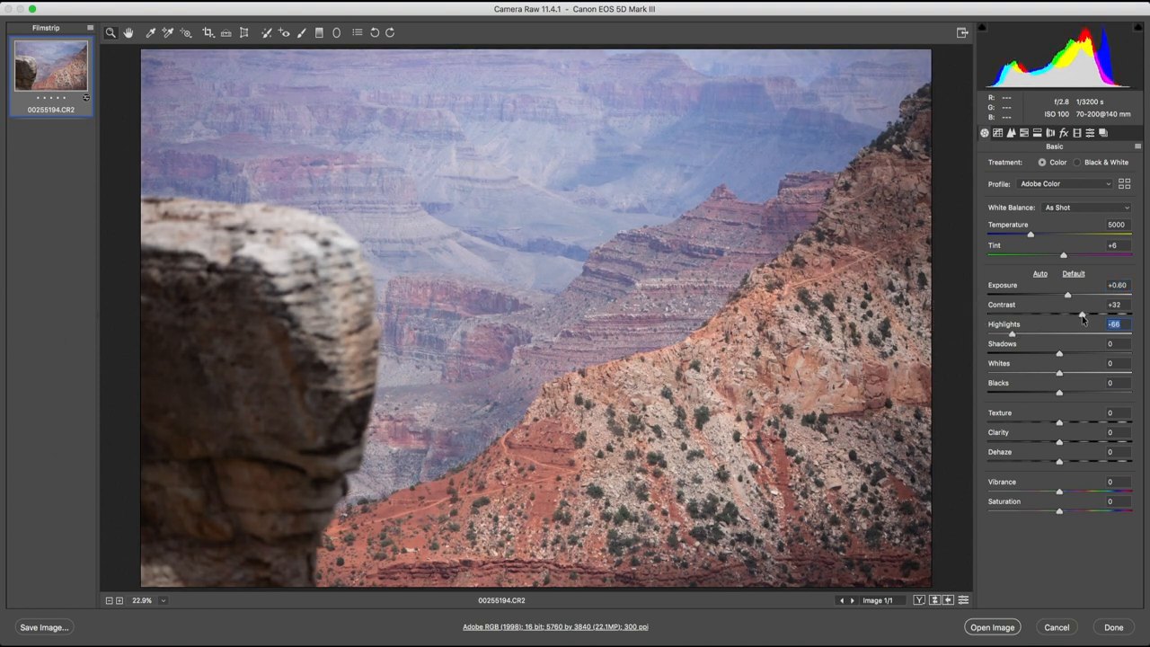
key(super+shift+r)
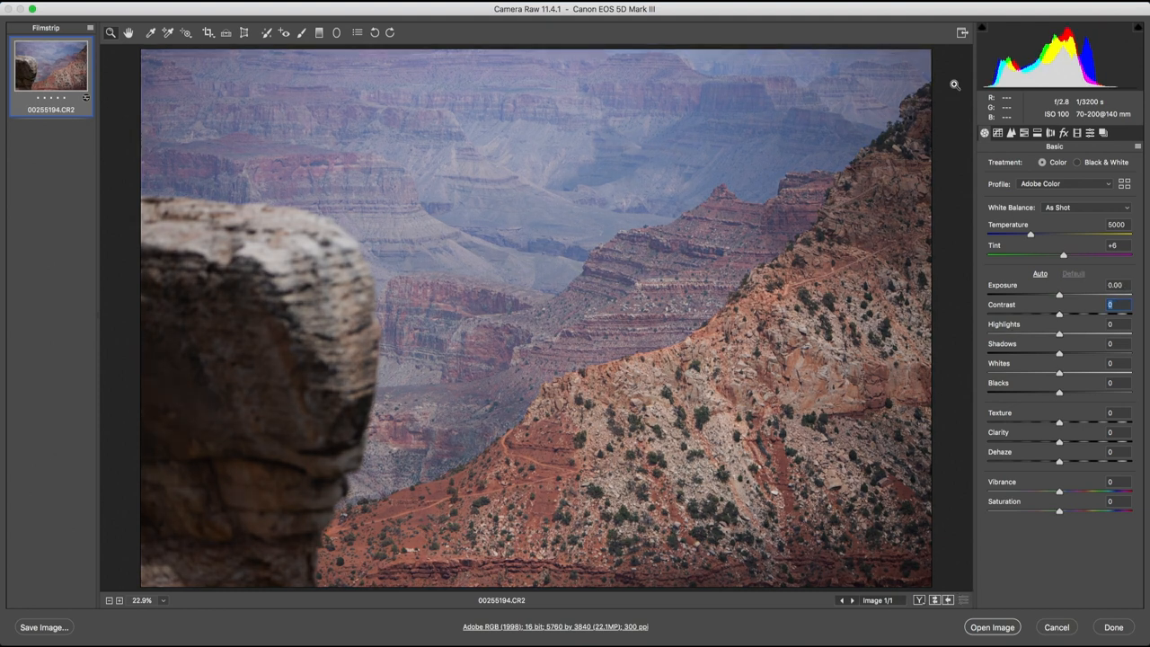
key(super+z)
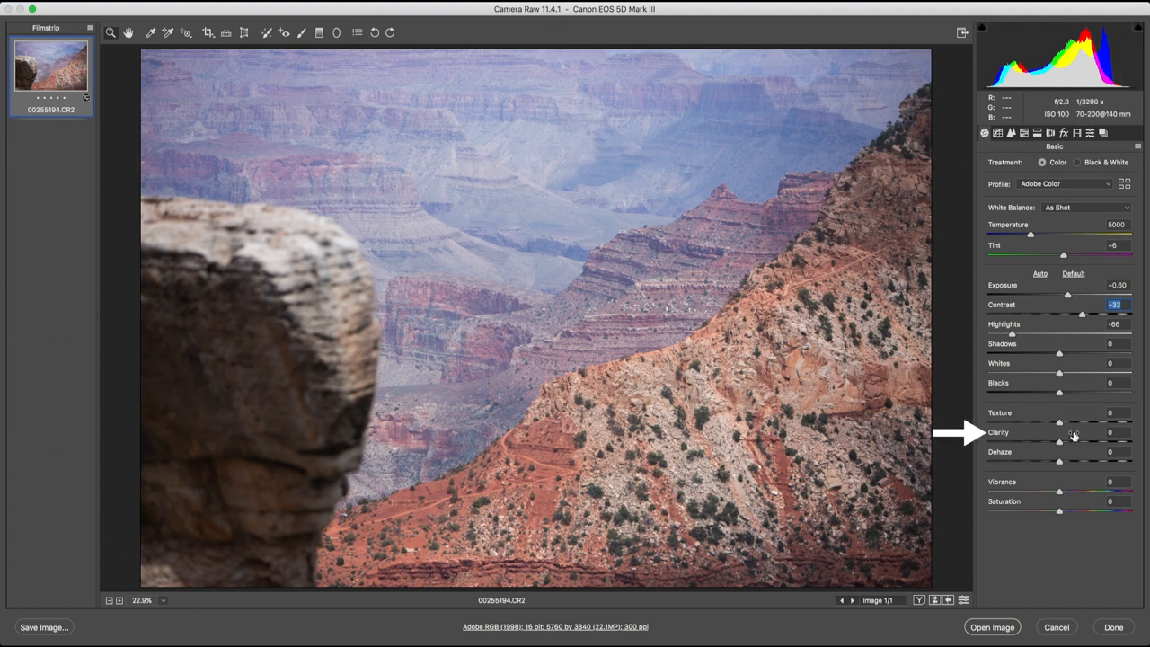
- Add Clarity +41 and Vibrance +50, then compare before/after with P
drag(1059, 441, 1088, 443)
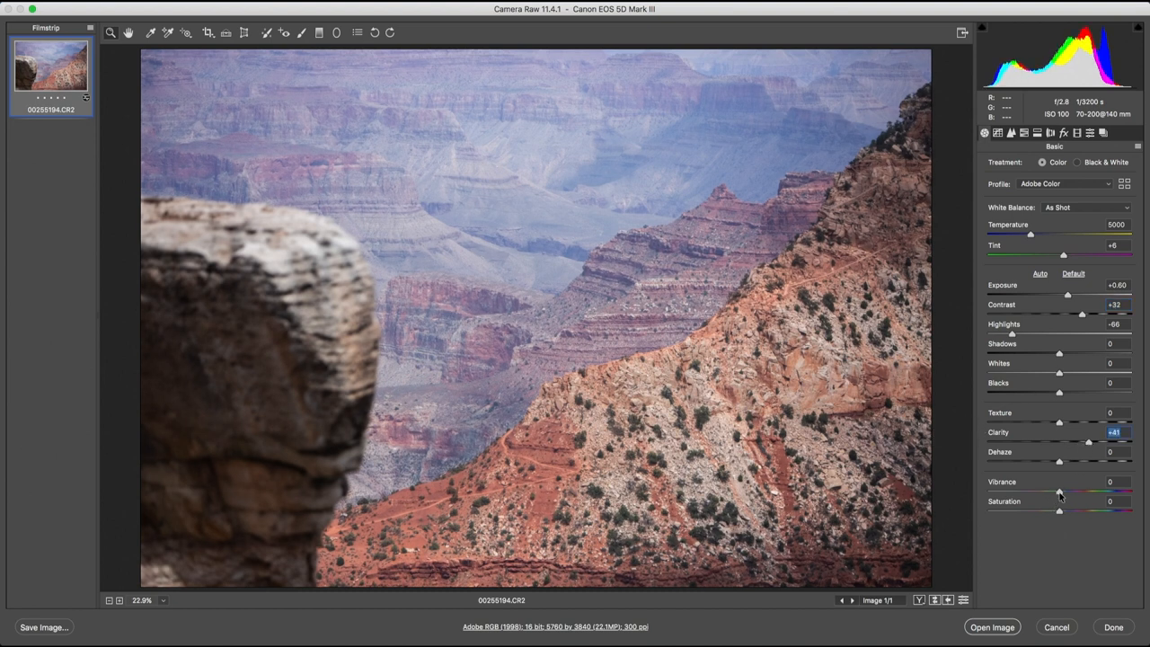
drag(1059, 492, 1095, 493)
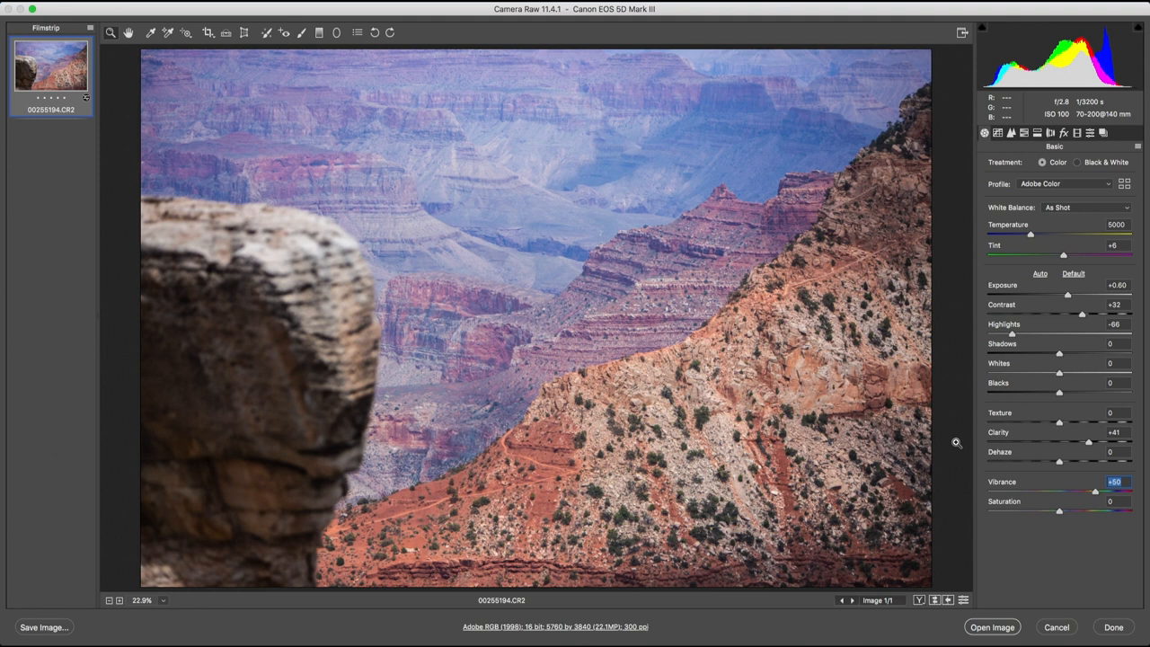
key(p)
key(p)
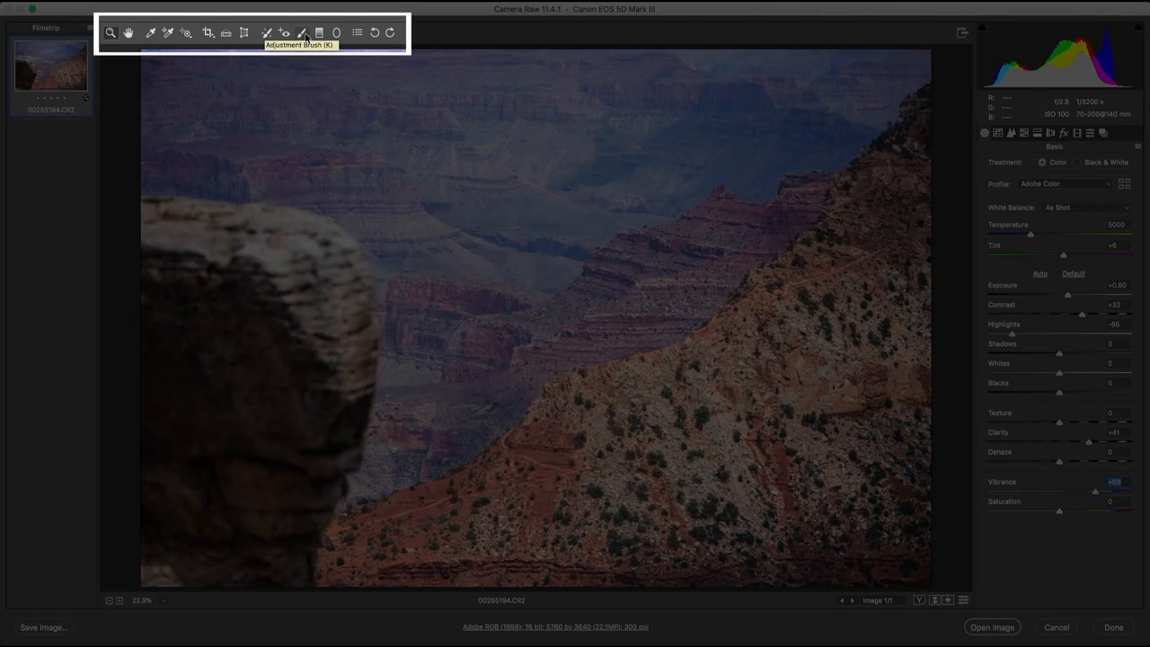
- With the Adjustment Brush at Highlights -49, Size 5, paint the rock's bright top and check the mask overlay
click(317, 34)
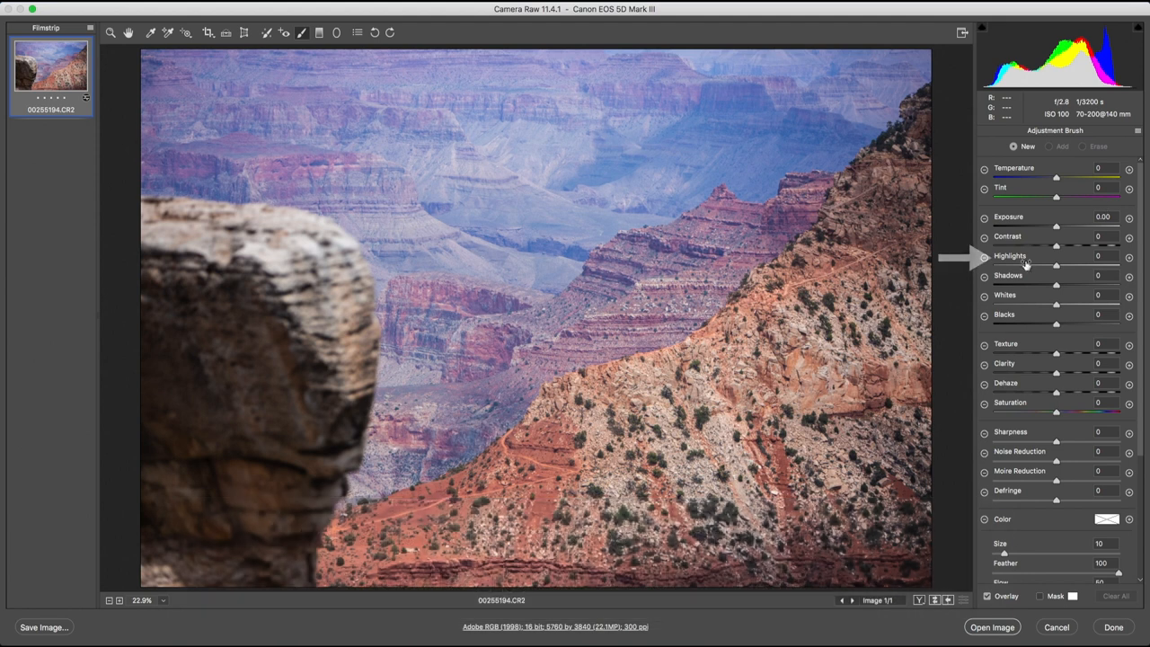
drag(1042, 263, 1026, 263)
scroll(1026, 263, down, 2)
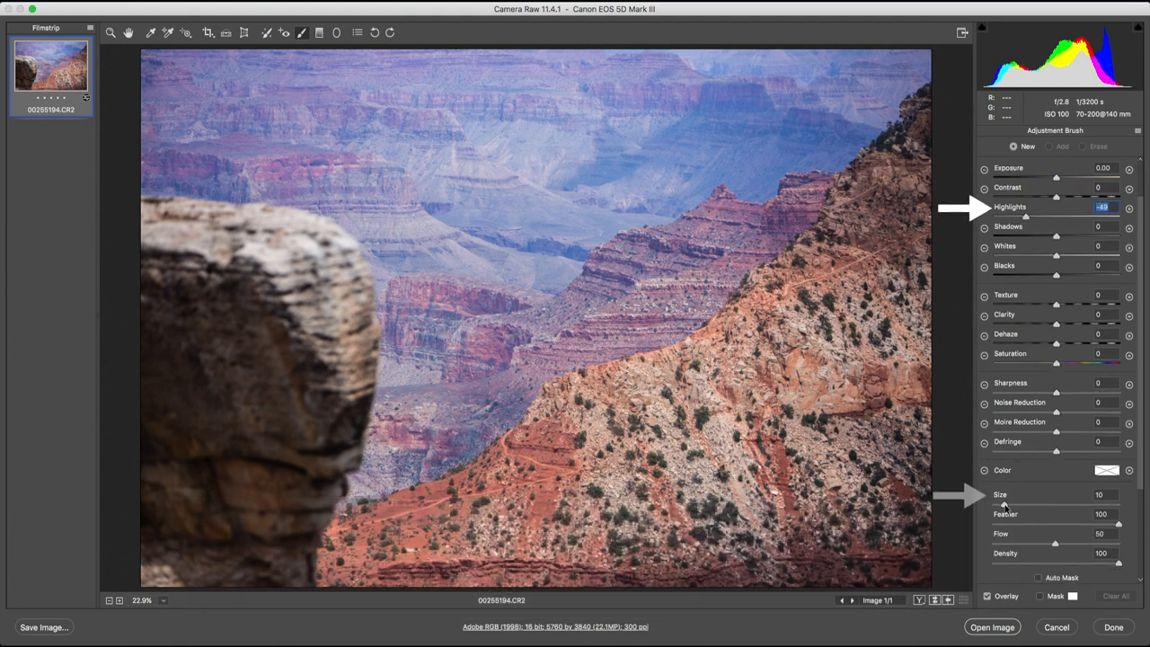
text(5)
key(Return)
click(291, 257)
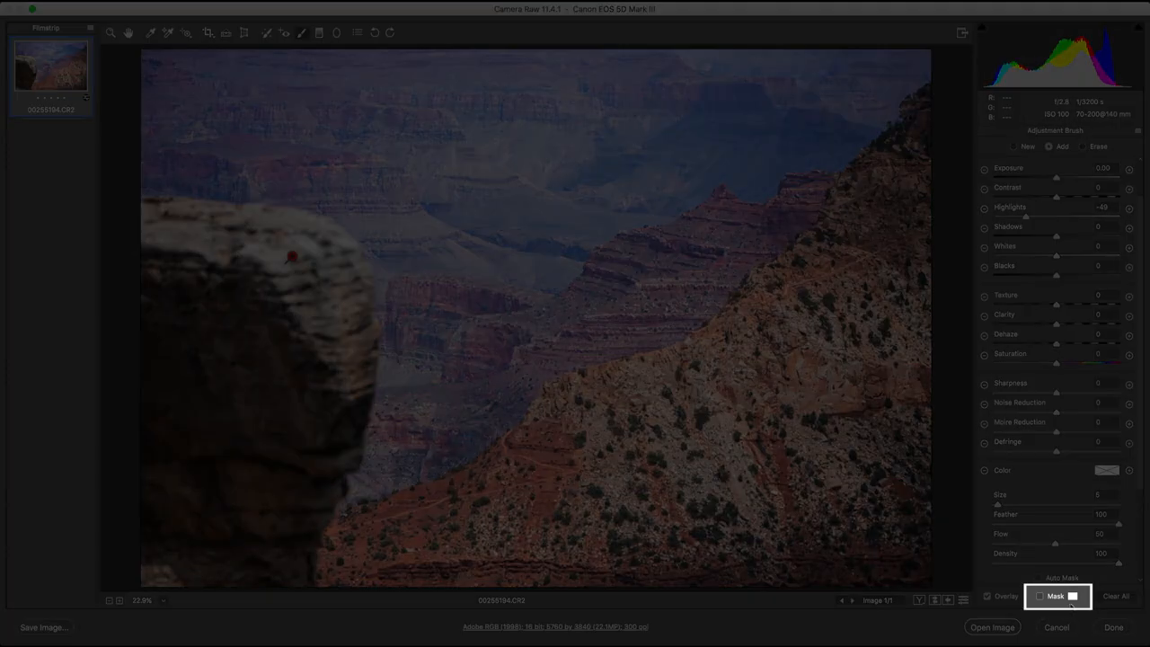
click(1039, 596)
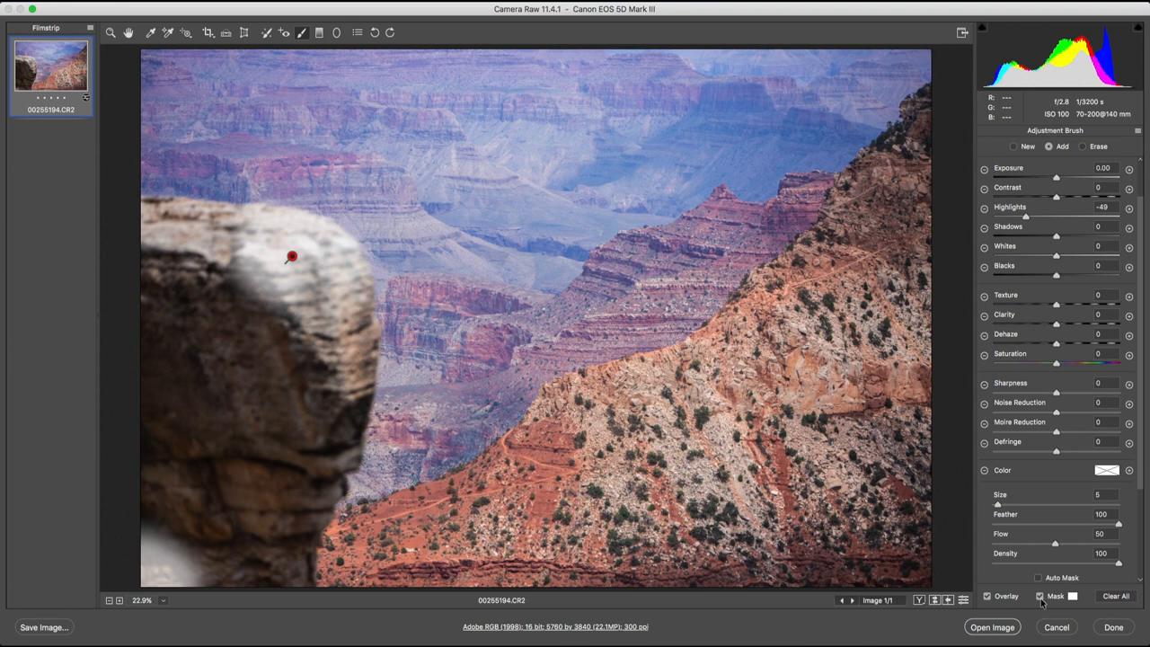
click(1039, 596)
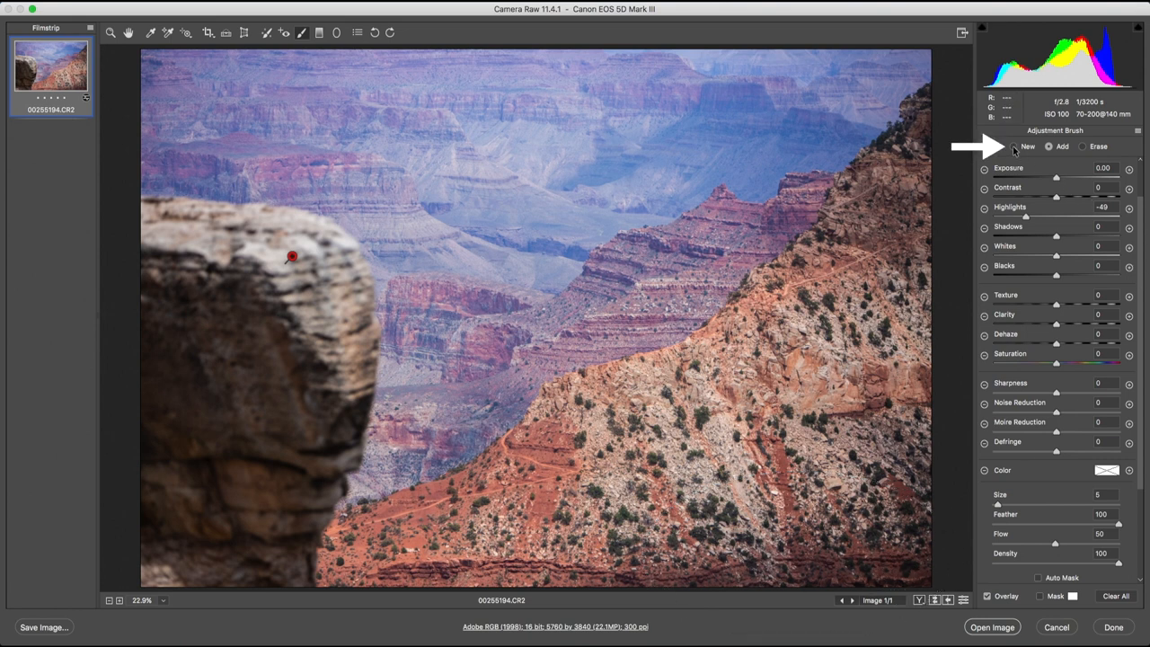
- Start a new brush correction, reset its settings, set Exposure +0.75 and paint along the right cliff top
click(1012, 146)
click(1137, 132)
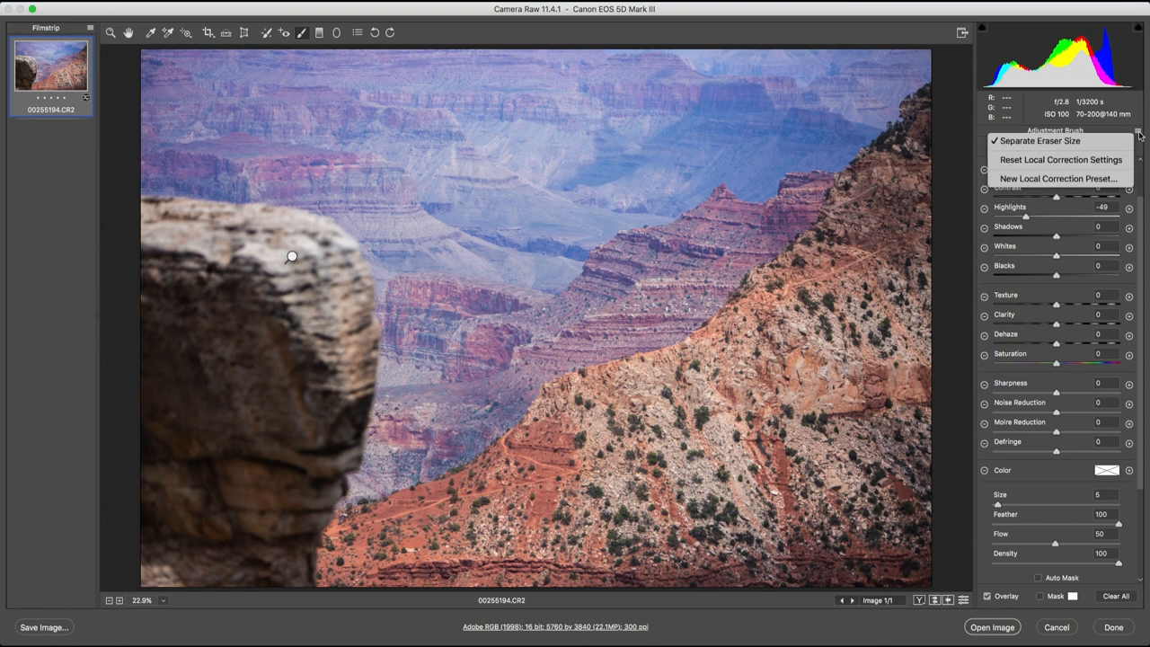
click(1103, 159)
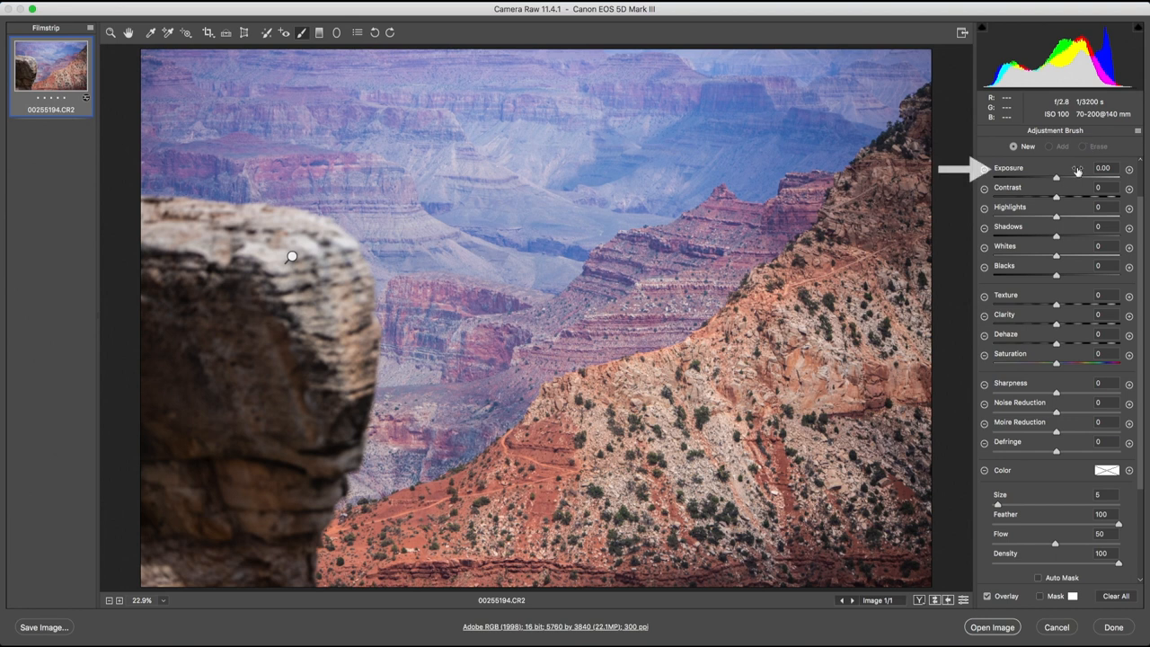
drag(1055, 177, 1064, 179)
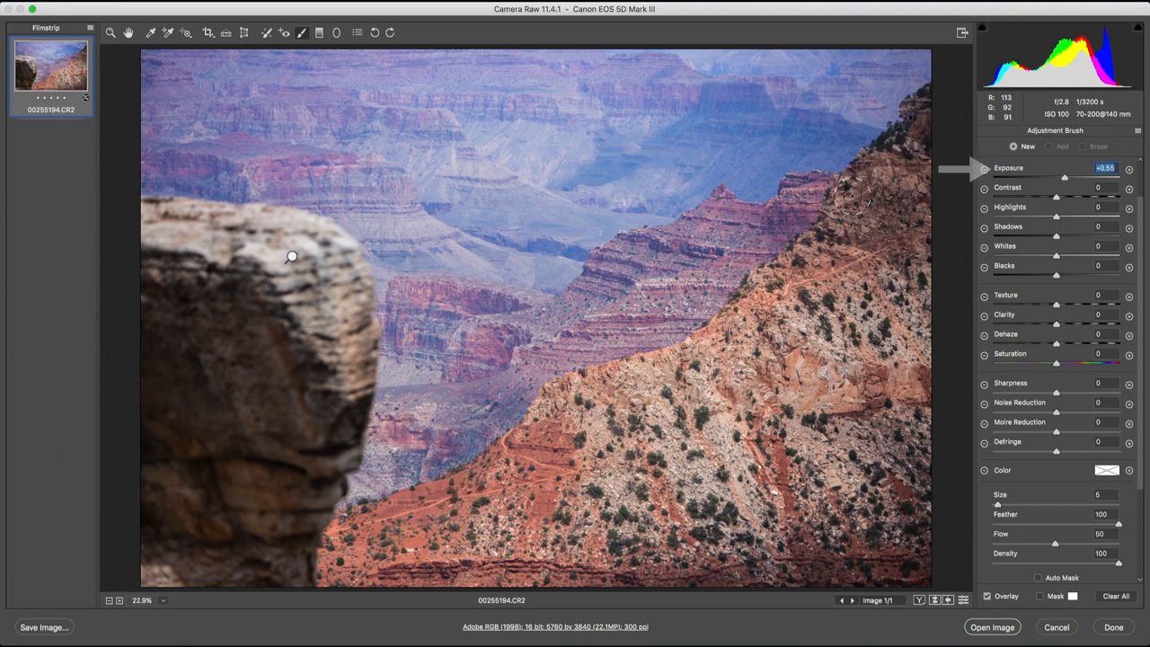
mouse_move(860, 203)
mouse_down()
mouse_move(852, 239)
mouse_move(867, 249)
mouse_move(912, 197)
mouse_move(898, 148)
mouse_move(925, 110)
mouse_move(924, 291)
mouse_up()
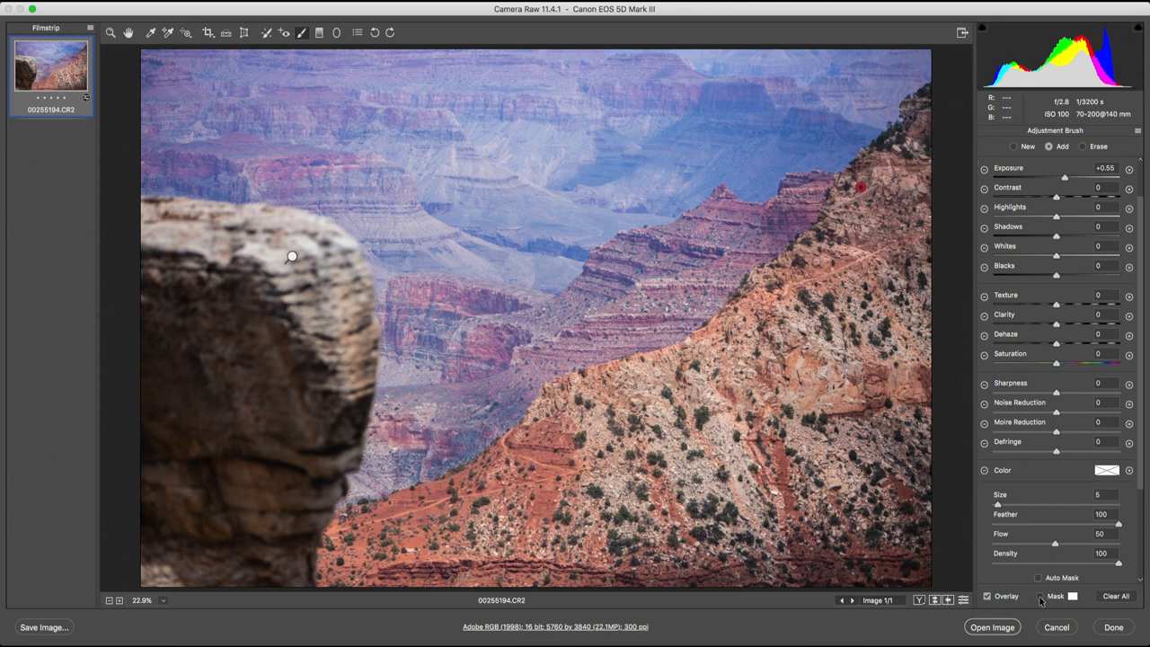
- Extend the painted cliff area using the mask overlay, then lift its Shadows +28 and Saturation +32
click(1039, 596)
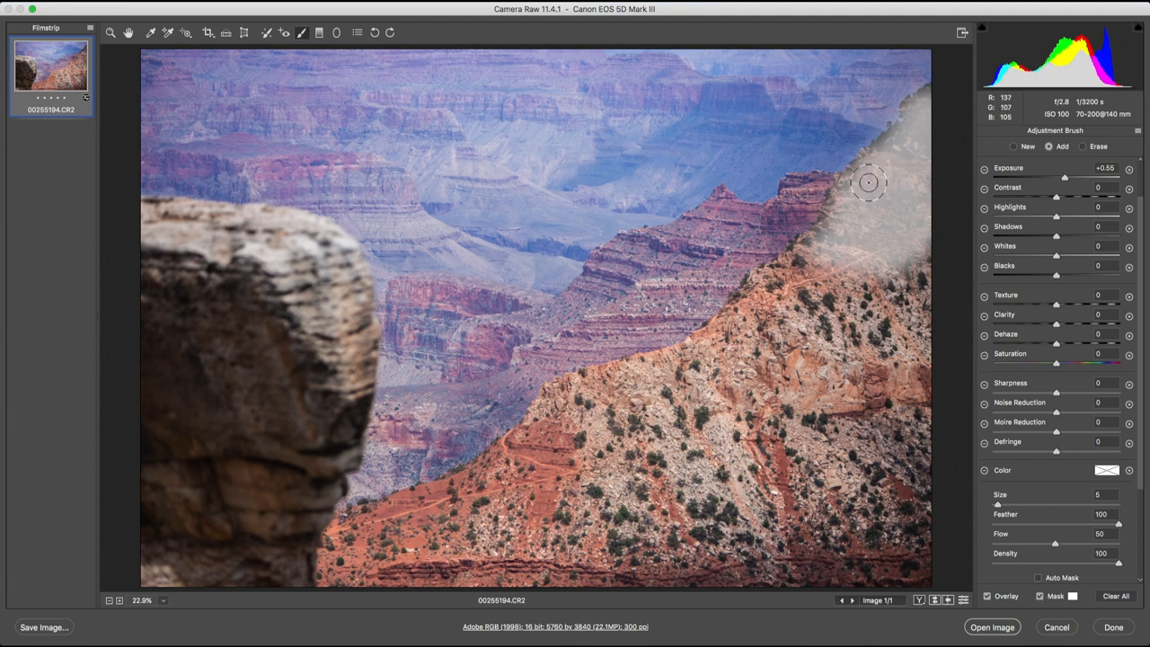
mouse_move(911, 449)
mouse_down()
mouse_move(906, 487)
mouse_move(797, 581)
mouse_up()
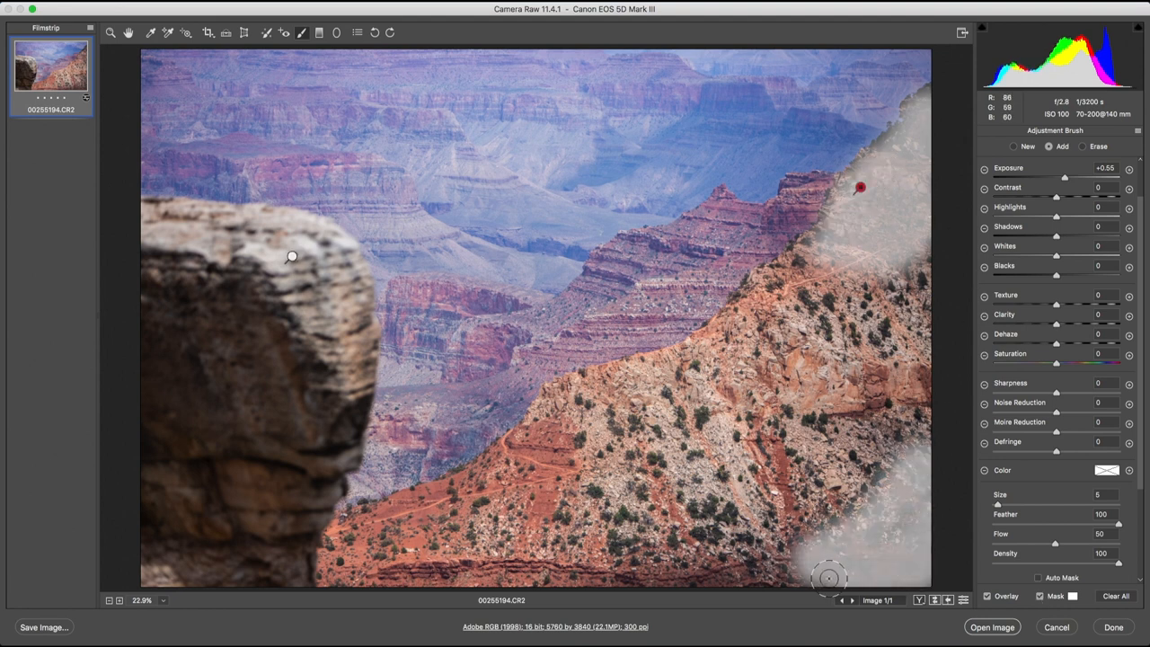
click(1039, 596)
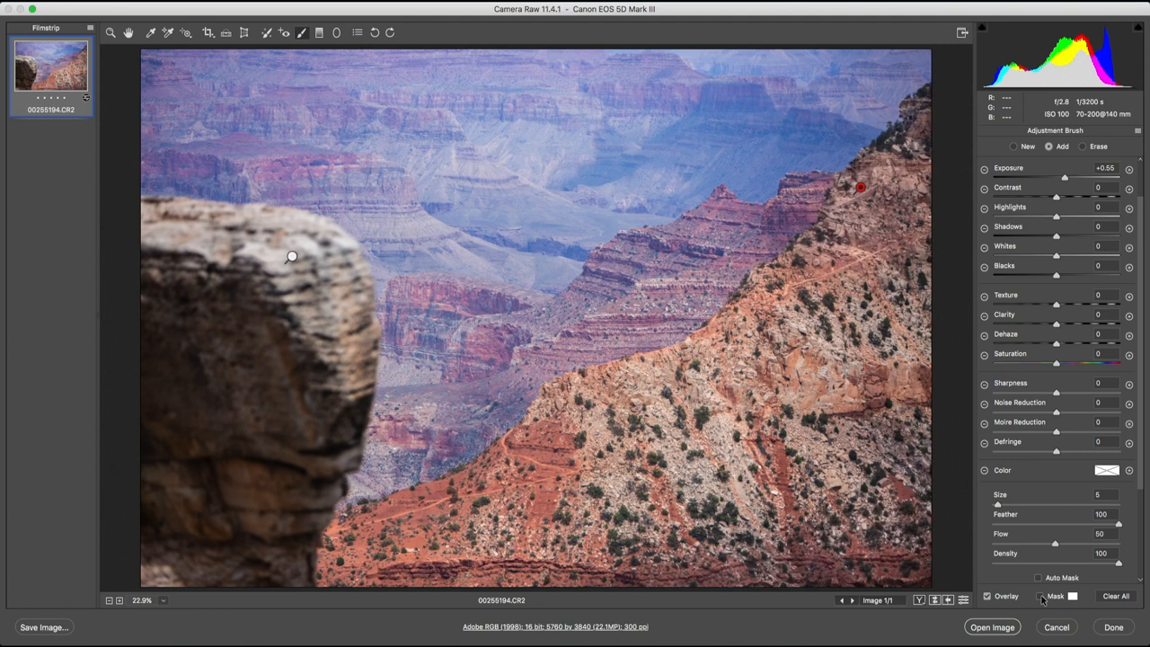
drag(1063, 177, 1067, 177)
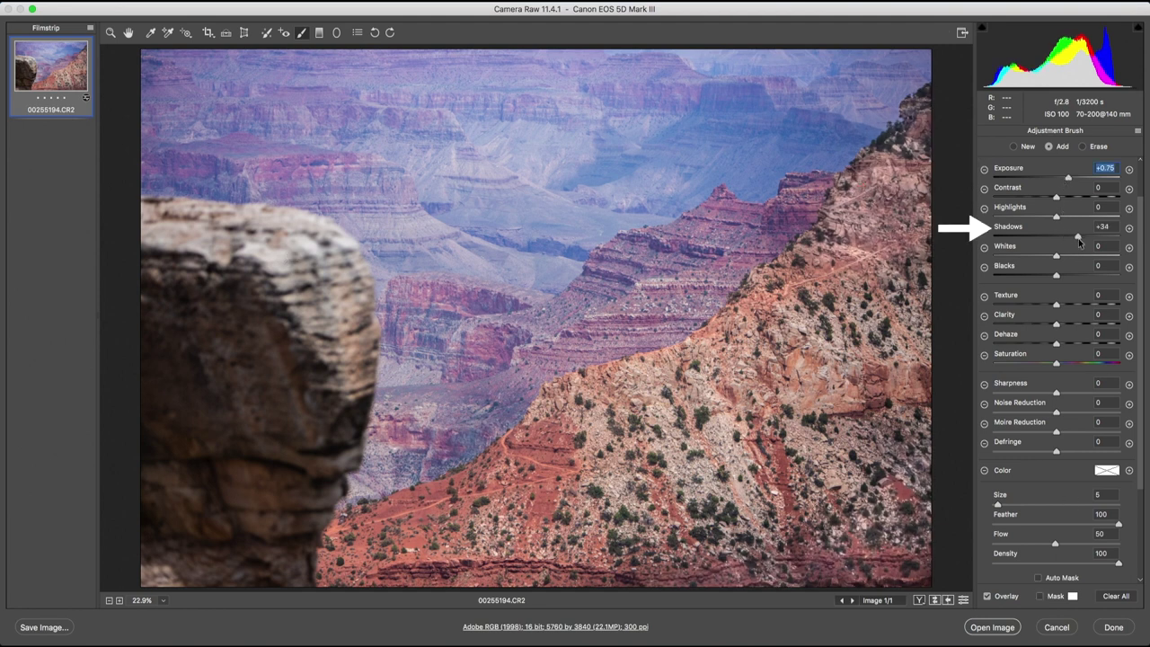
drag(1057, 231, 1074, 231)
drag(1056, 363, 1078, 362)
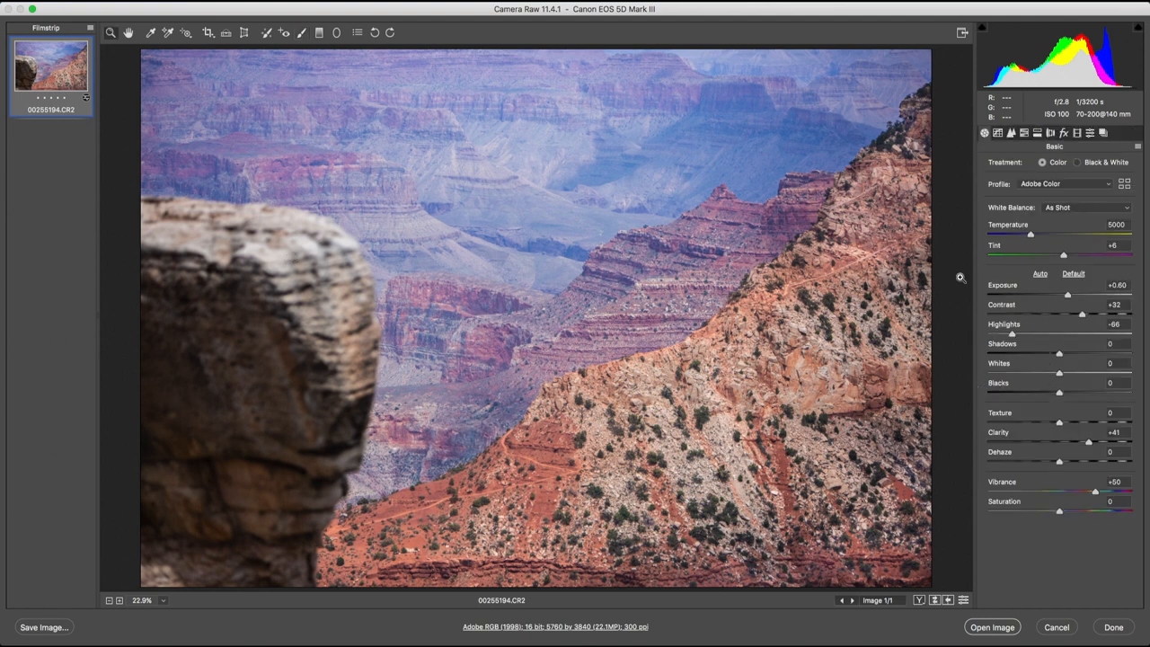
- Compare against the unadjusted photo twice, then lower global Exposure to +0.50
key(ctrl+shift+r)
key(ctrl+z)
key(ctrl+shift+r)
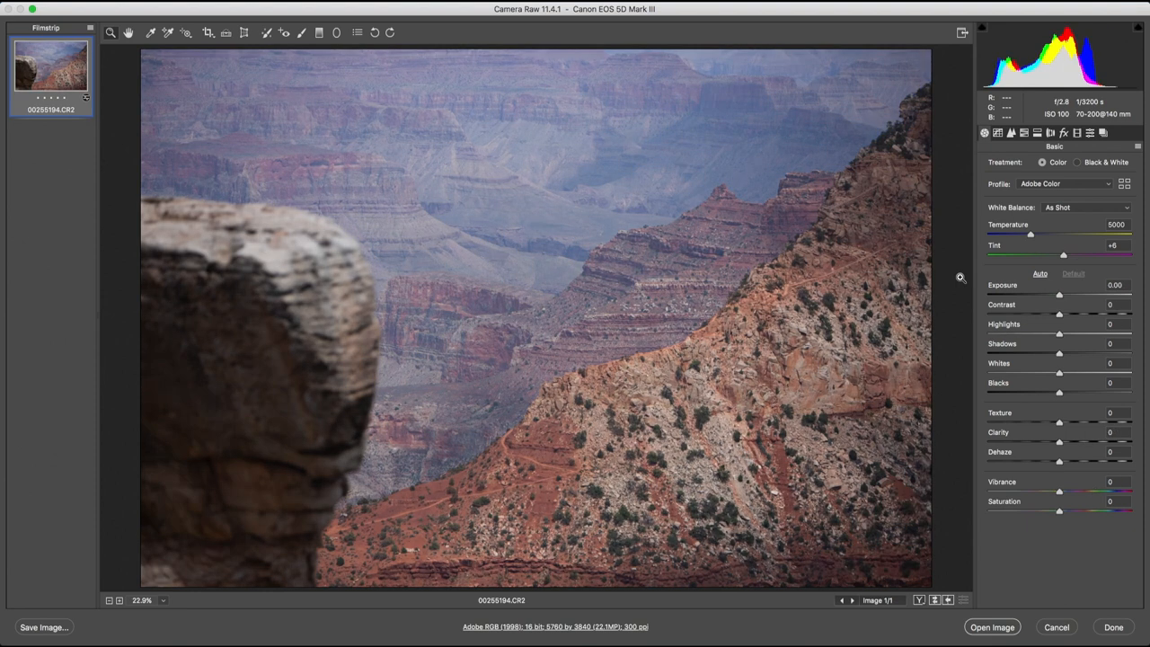
key(ctrl+z)
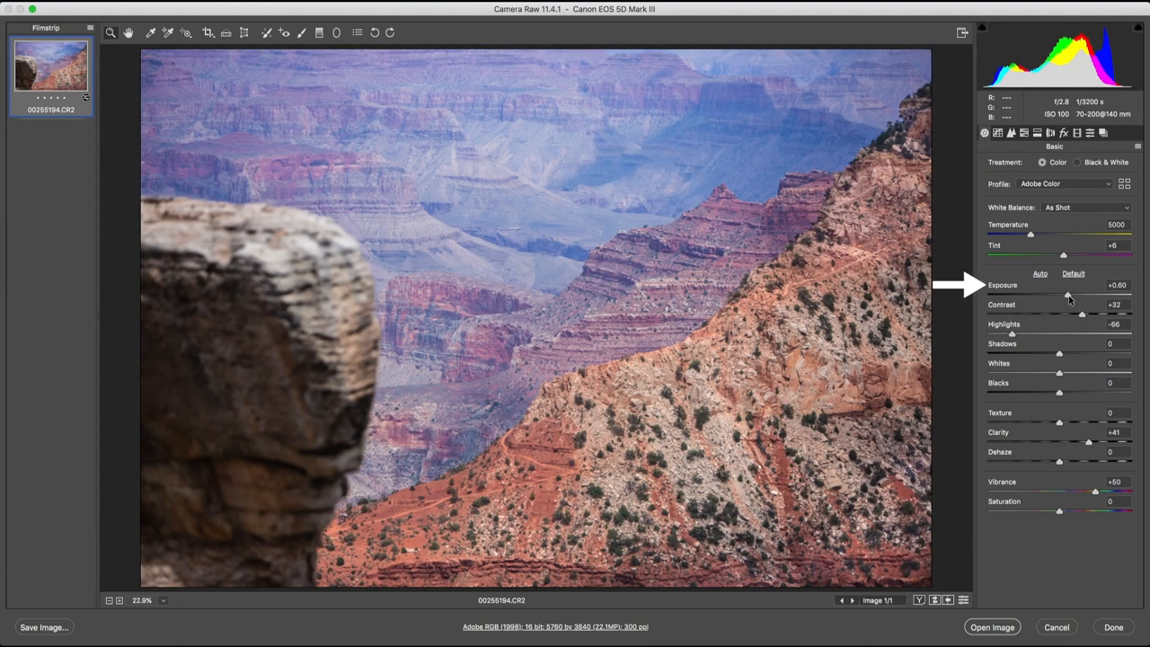
drag(1069, 294, 1066, 295)
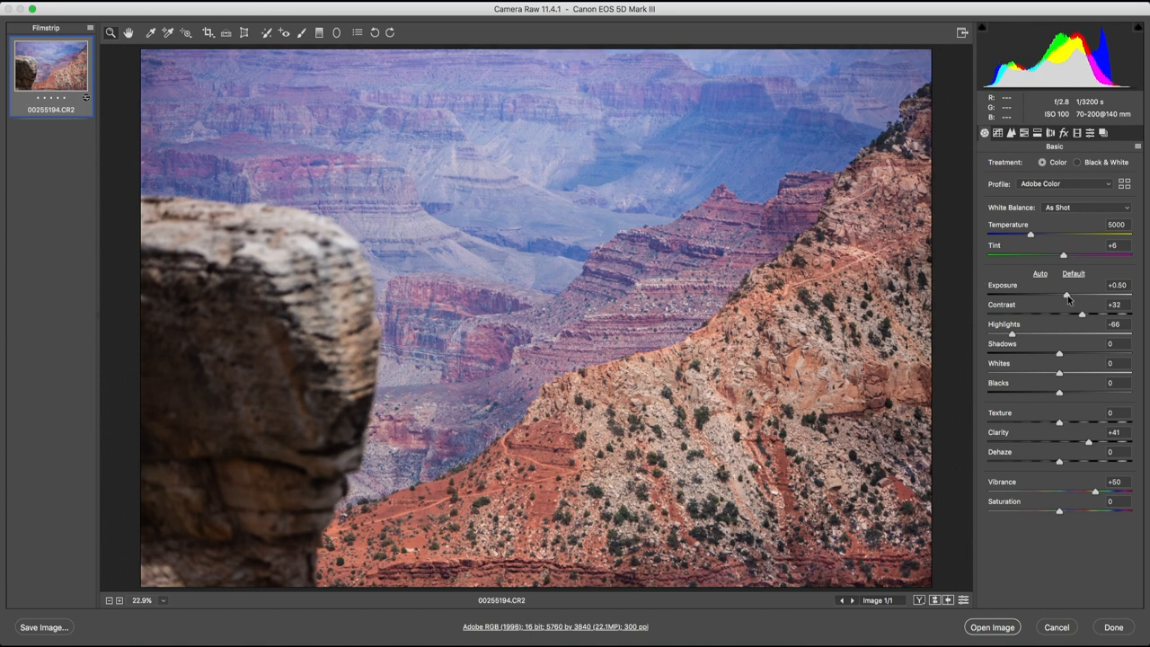
click(1068, 297)
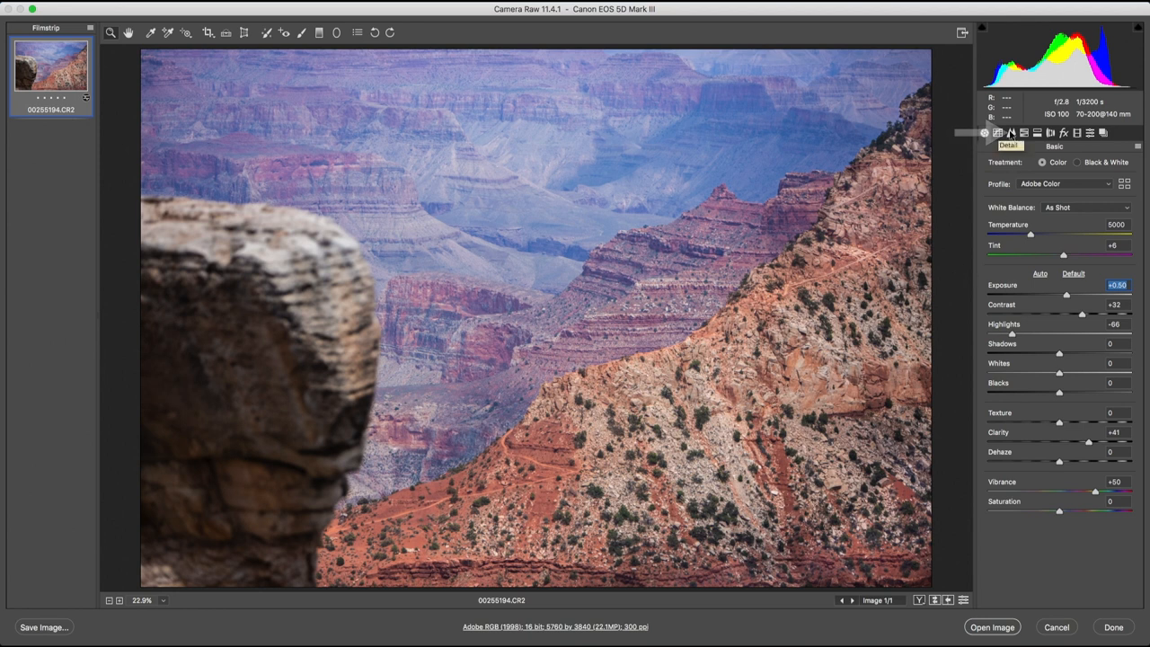
- In Detail, raise Sharpening Amount to 80 and zoom to 100% on the foreground rock to check it
click(1010, 133)
drag(1025, 185, 1064, 186)
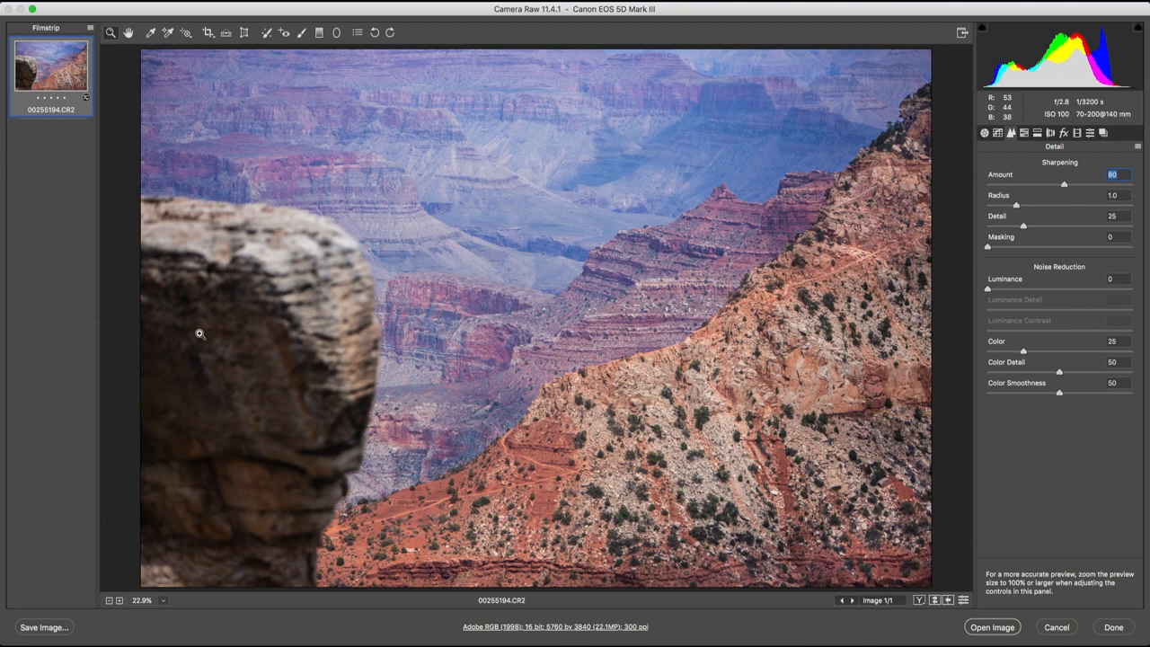
click(274, 368)
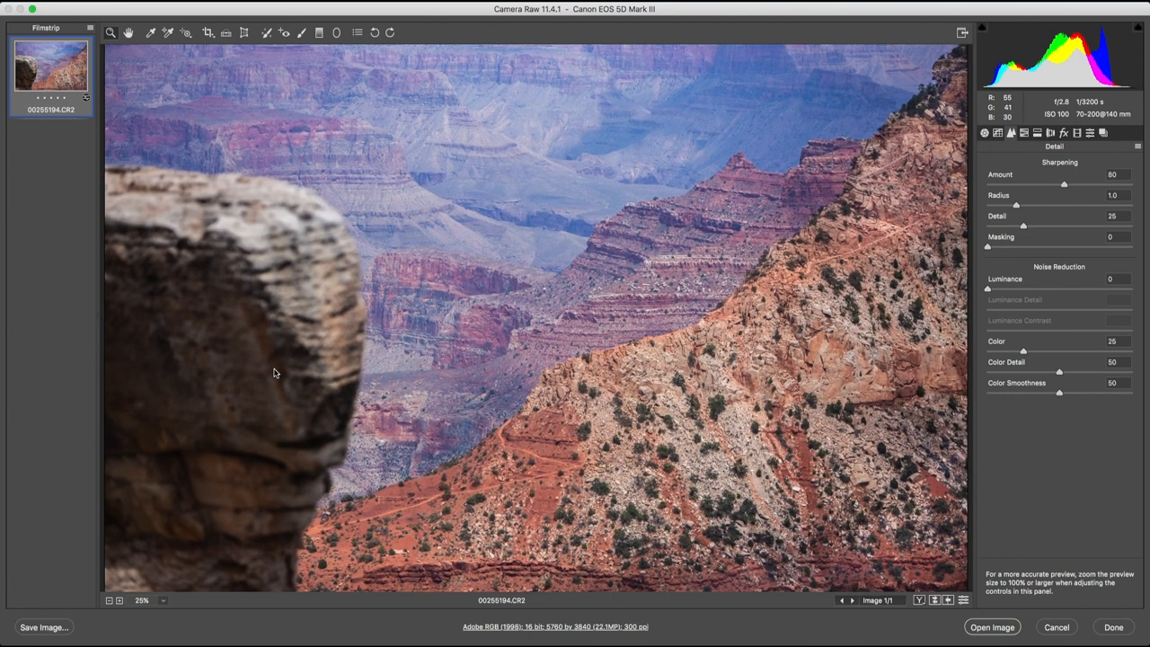
click(274, 368)
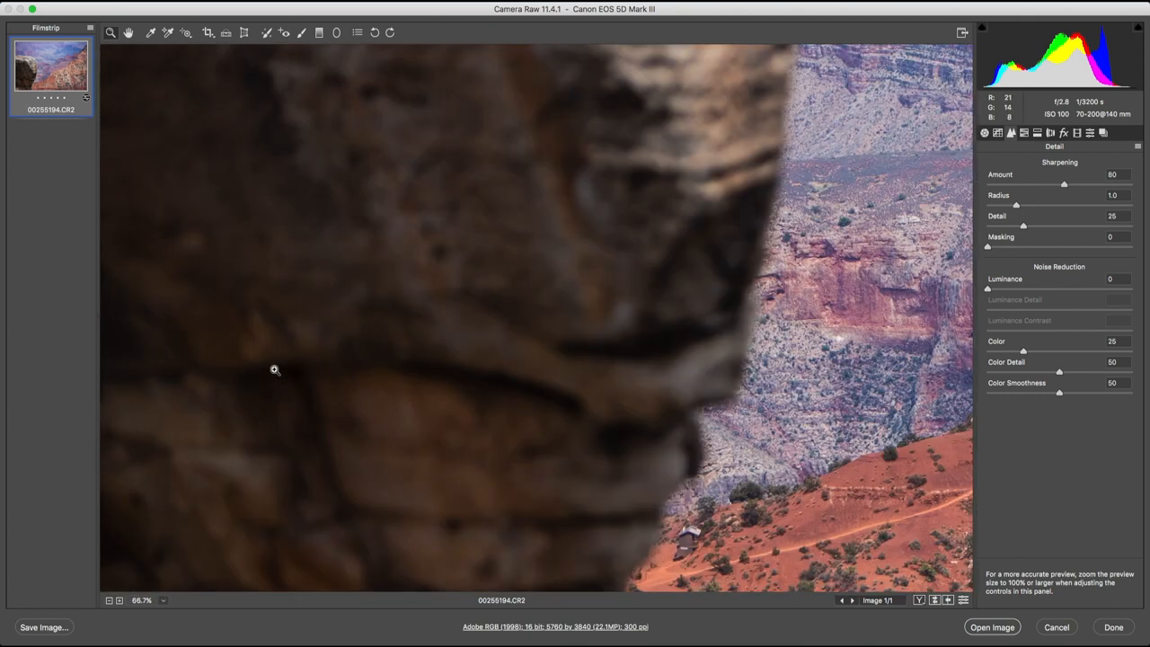
click(274, 368)
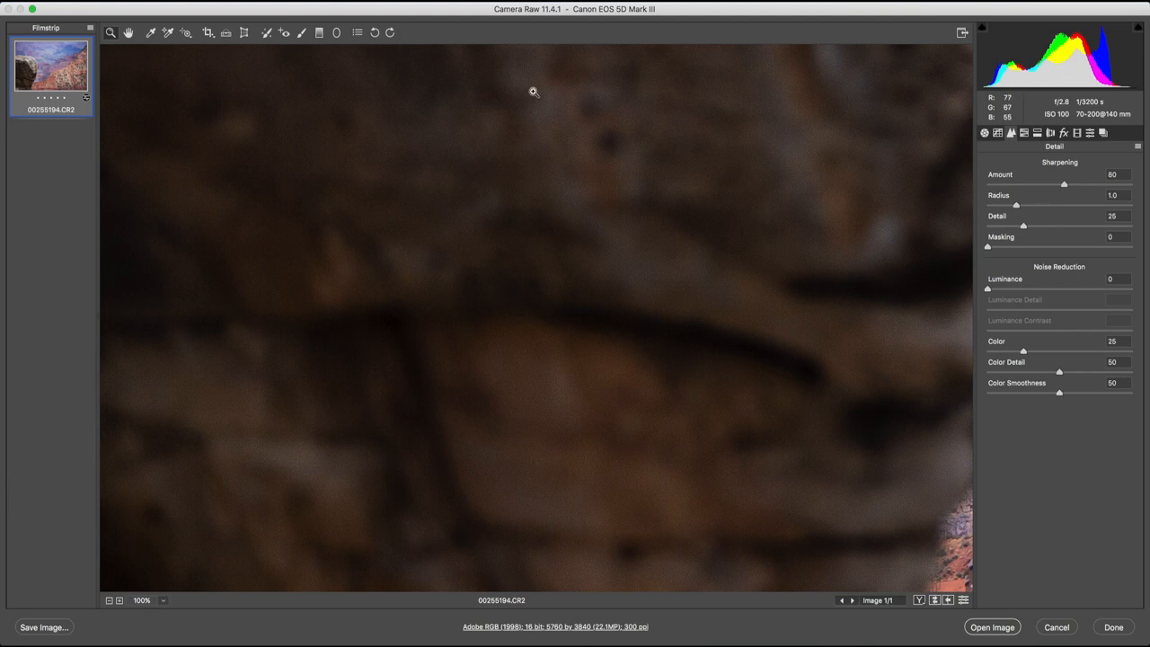
mouse_move(808, 352)
mouse_down()
mouse_move(618, 353)
mouse_move(533, 385)
mouse_up()
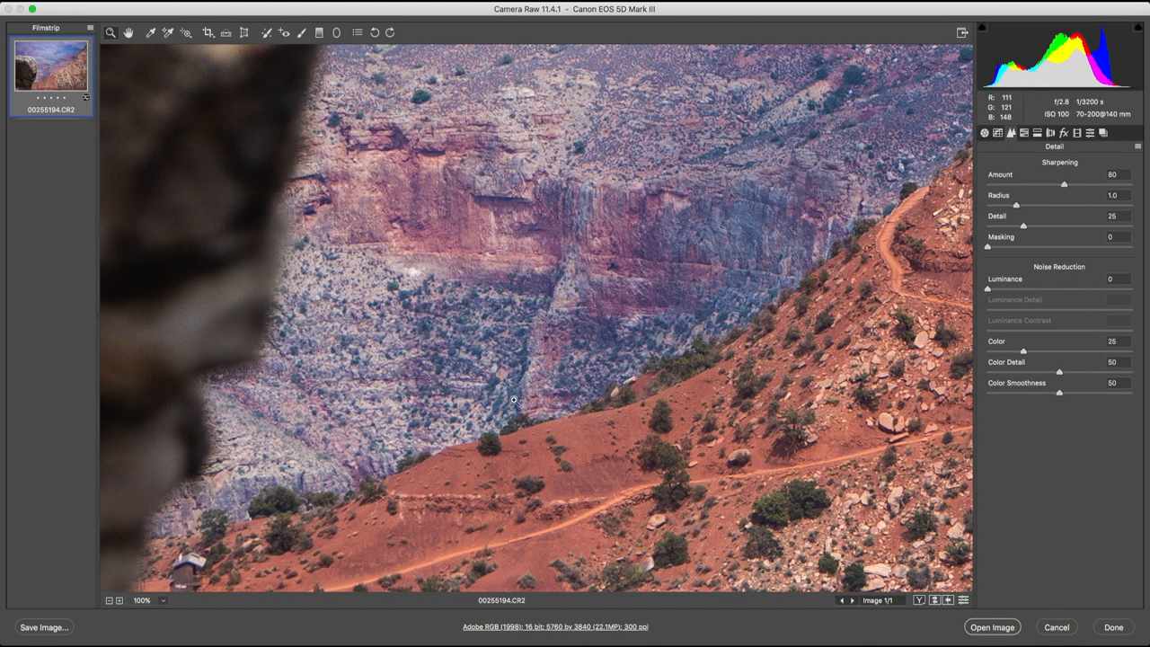
scroll(625, 360, left, 10)
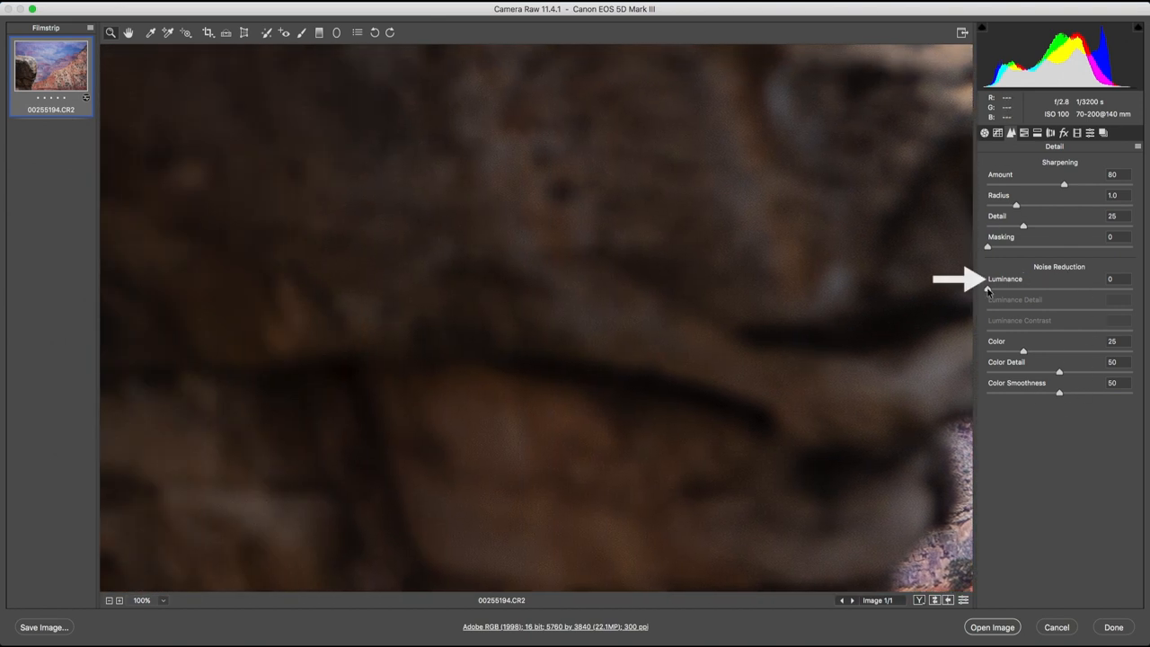
- Add Luminance noise reduction of 25 and fit the whole photo in view
drag(988, 289, 1023, 289)
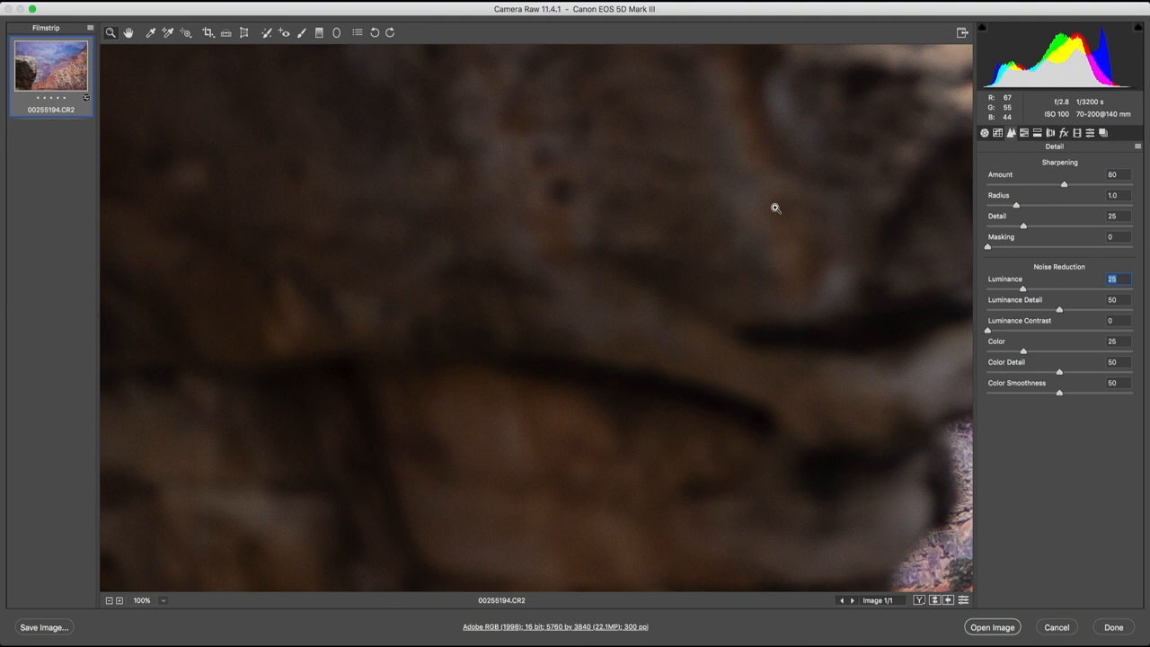
key(ctrl+0)
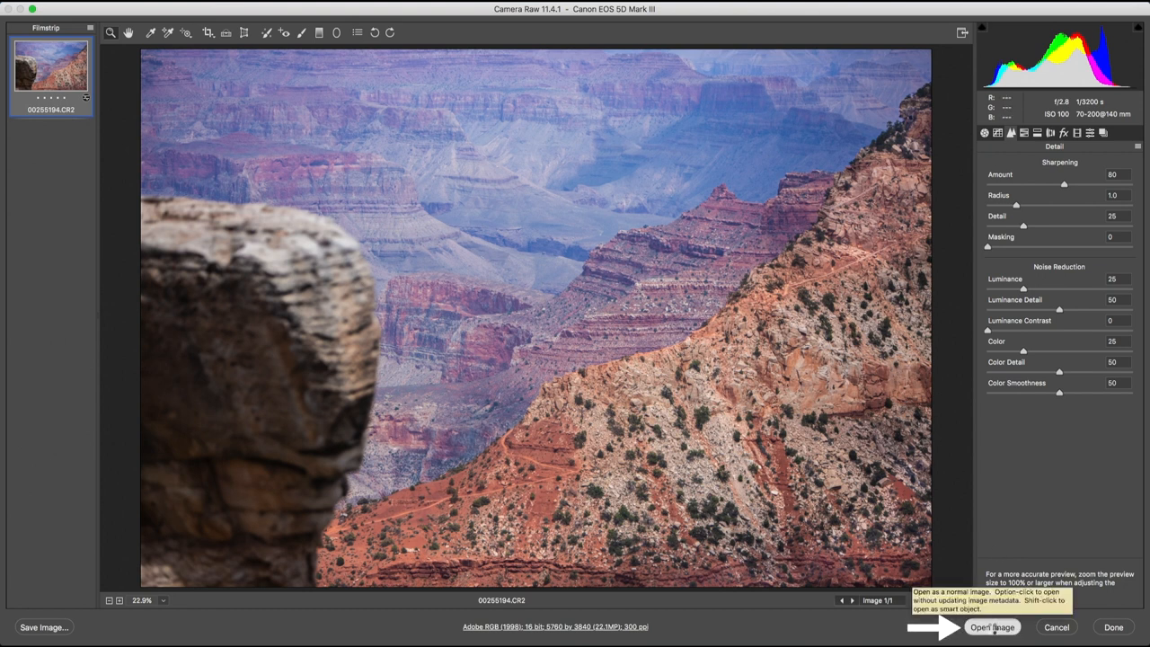
- Open the edited canyon photo in Photoshop and heal its bottom-left corner with the Spot Healing Brush
click(992, 627)
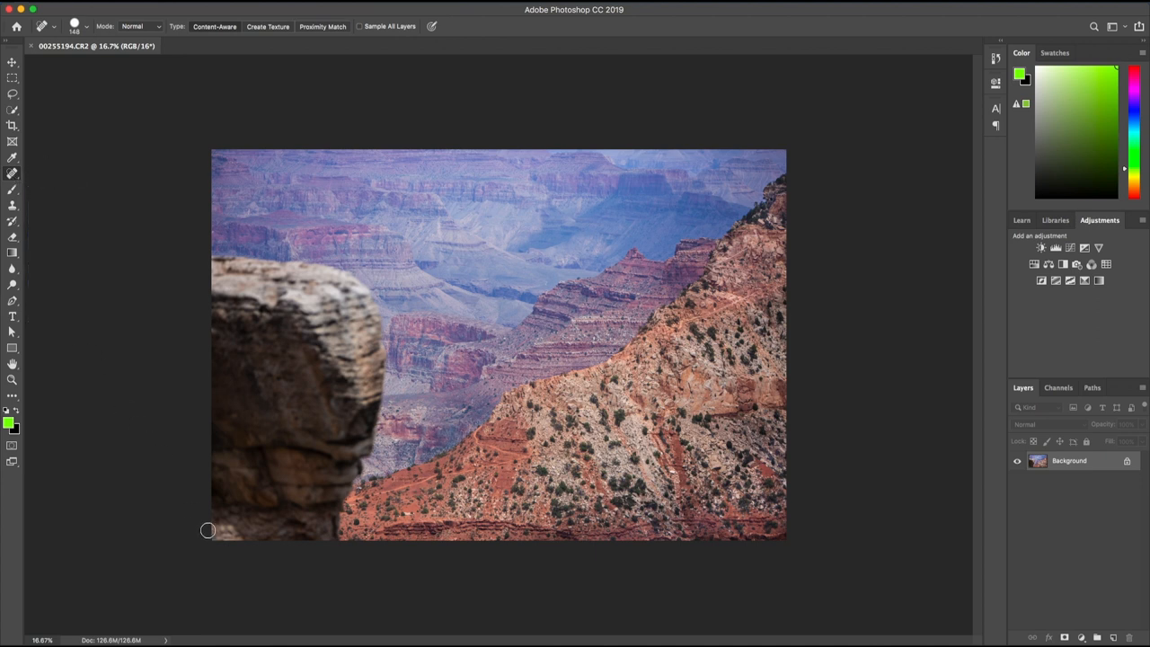
drag(220, 527, 236, 537)
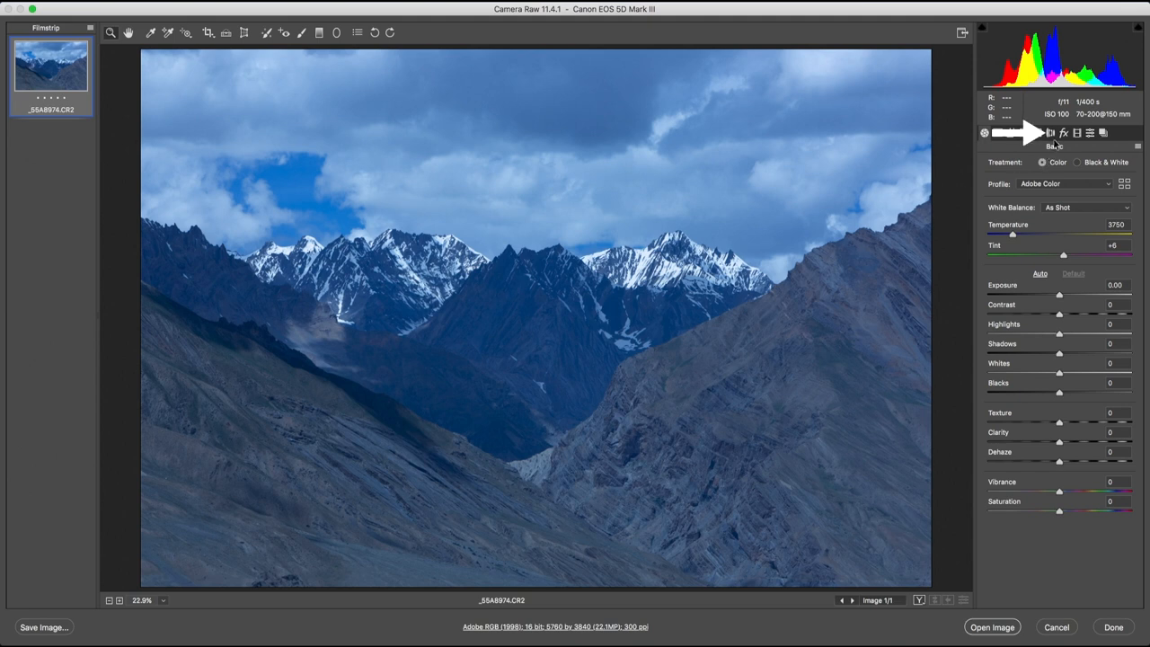
- Enable Remove Chromatic Aberration in Lens Corrections, then warm Temperature to 5400 in Basic
click(1048, 134)
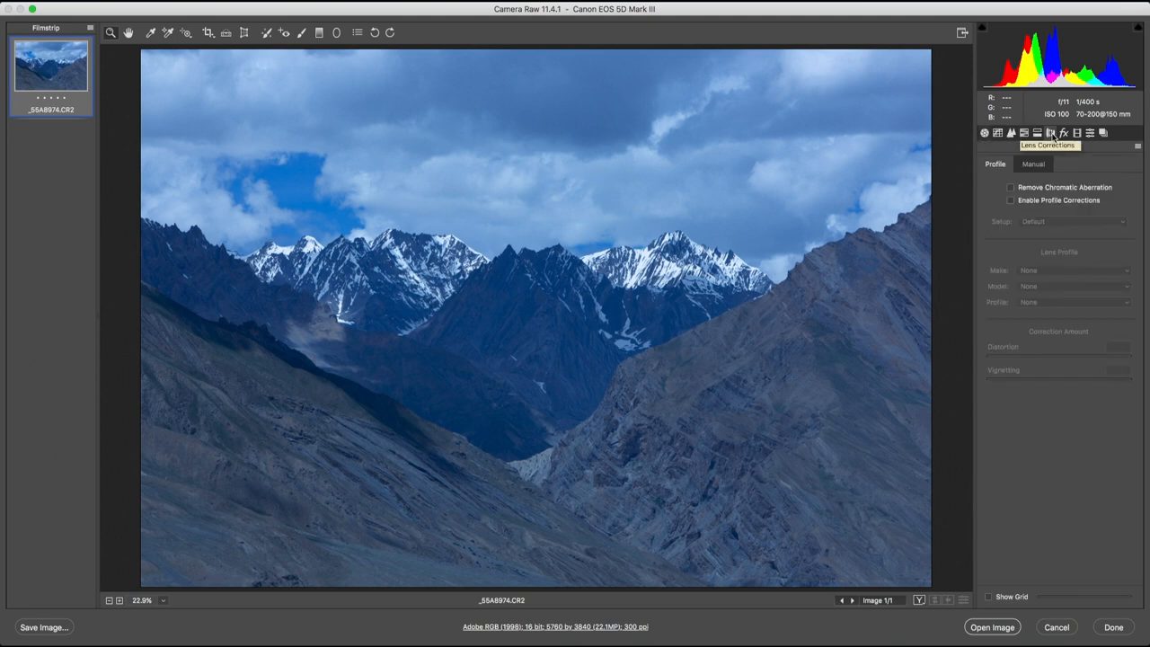
click(1011, 187)
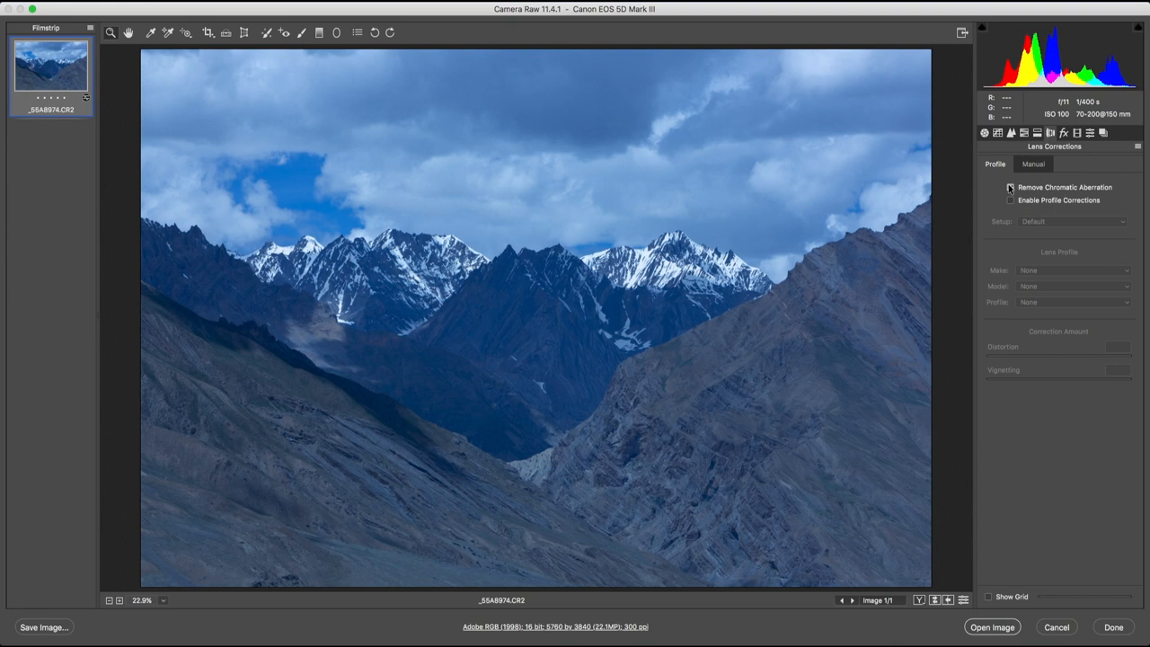
click(984, 132)
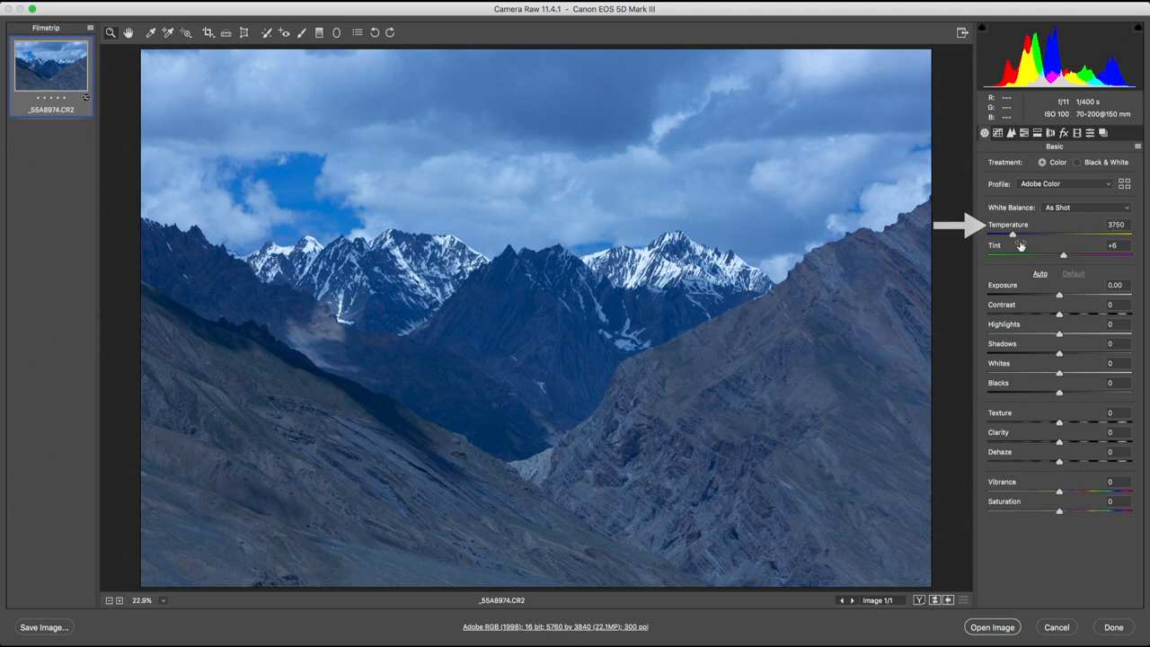
drag(1013, 235, 1037, 236)
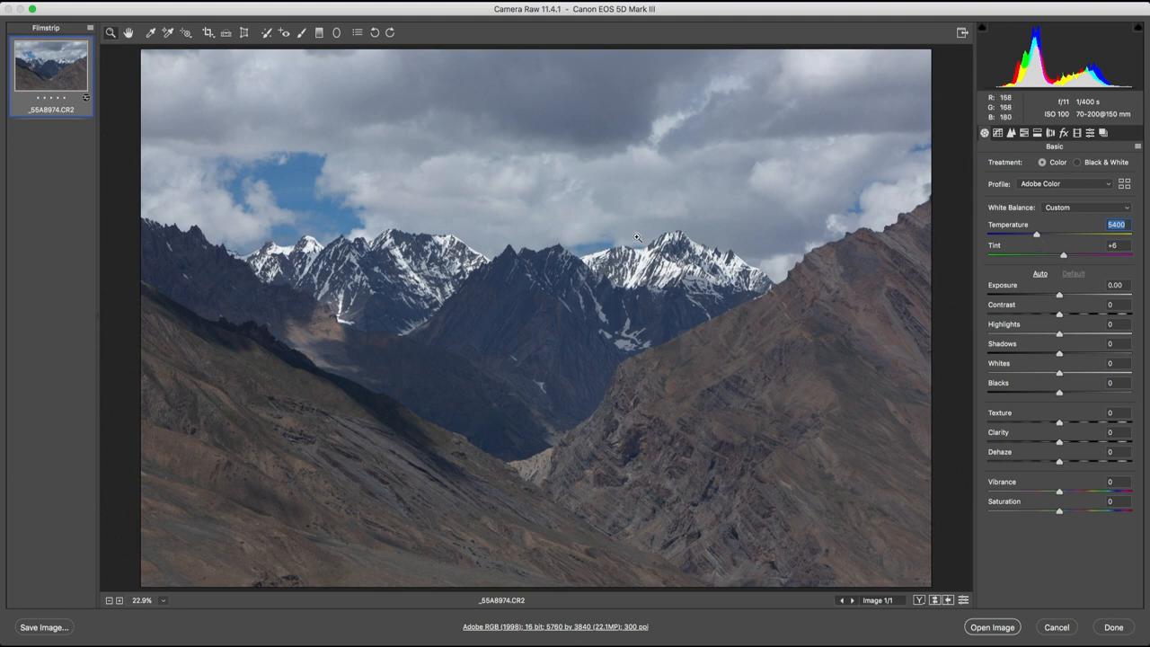
- Pick the White Balance tool (I) to sample a neutral area, giving Temperature 5700 and Tint +10
key(i)
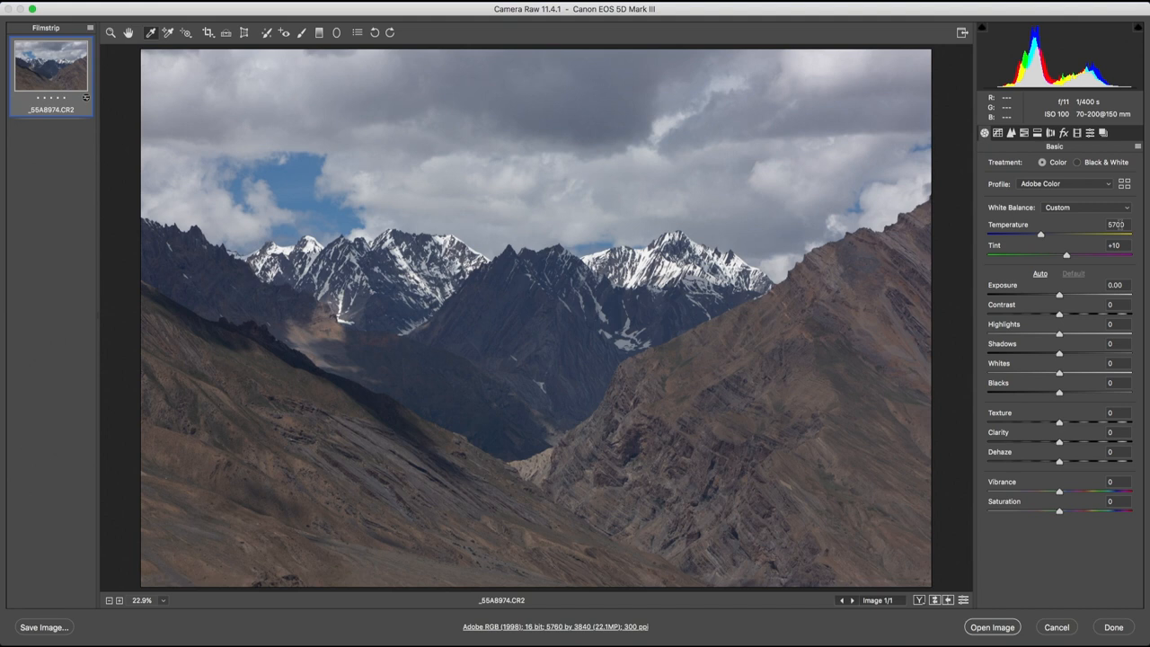
- Set Exposure +0.55, Highlights -51, Shadows -71 and Contrast +43 on the mountain photo
drag(1058, 294, 1066, 294)
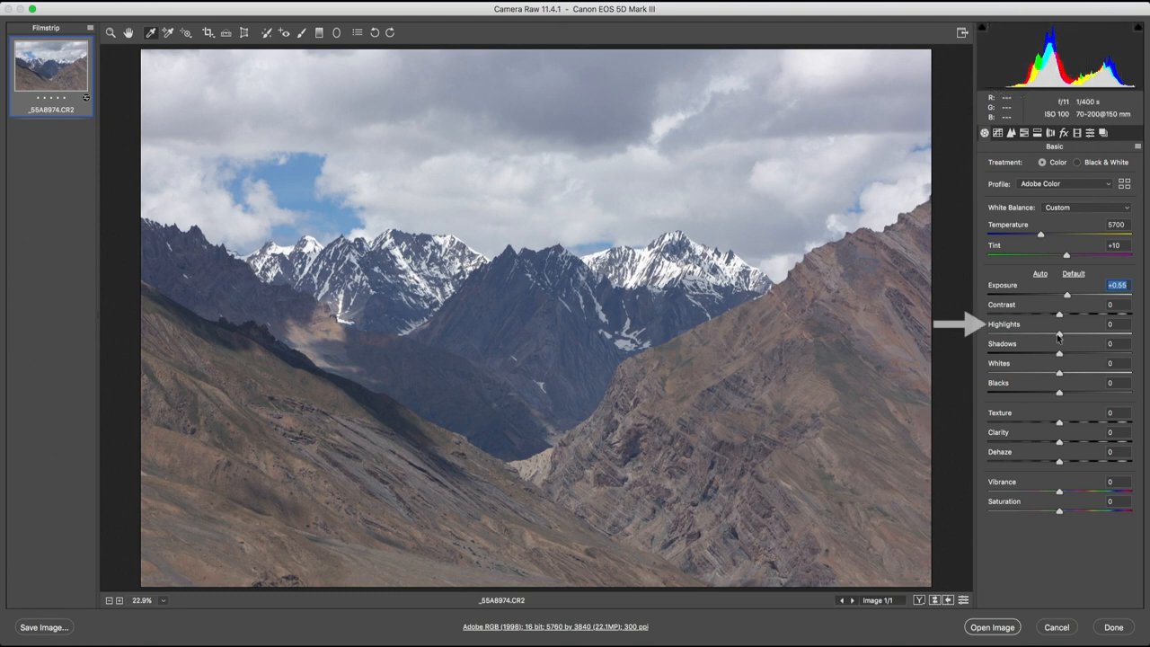
mouse_move(1059, 334)
mouse_down()
mouse_move(1023, 334)
mouse_move(1042, 354)
mouse_move(1008, 354)
mouse_up()
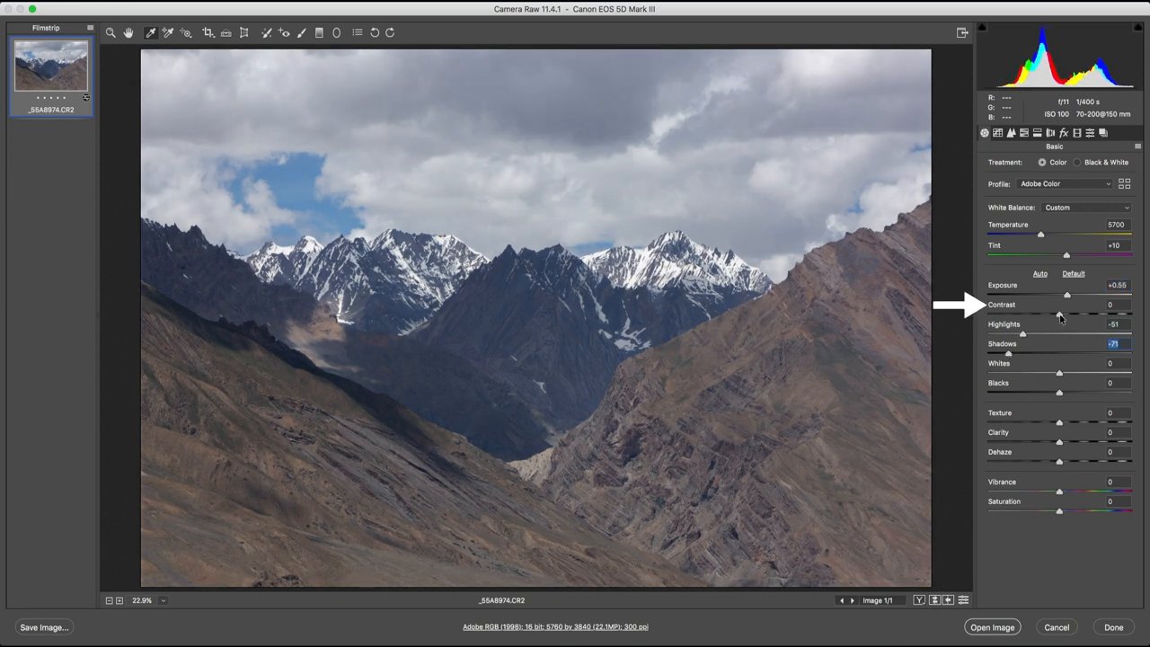
drag(1060, 314, 1091, 314)
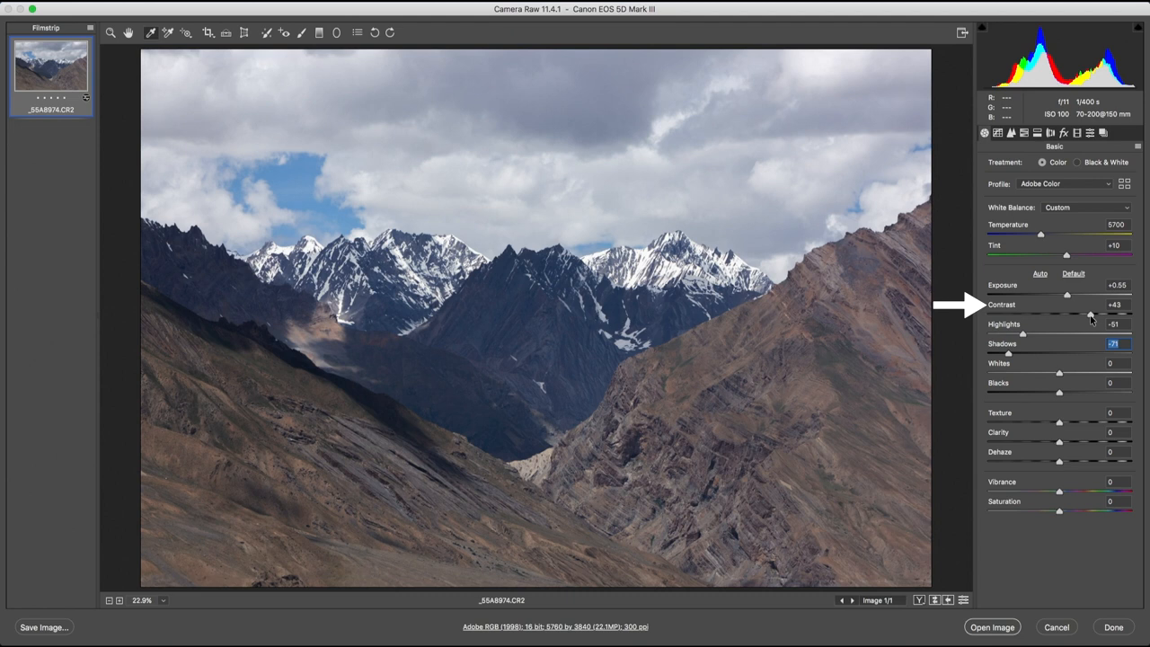
- Add Clarity +30, Vibrance +54 and Saturation +22
mouse_move(1013, 71)
mouse_move(1058, 441)
mouse_down()
mouse_move(1134, 441)
mouse_move(1082, 442)
mouse_up()
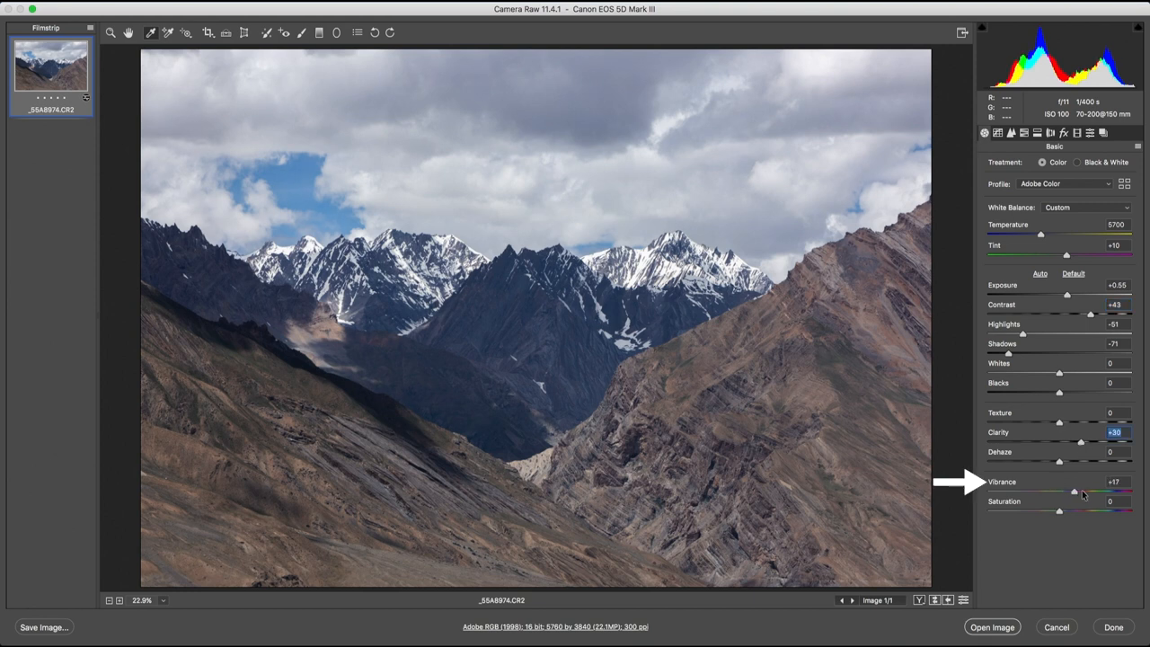
drag(1059, 492, 1099, 495)
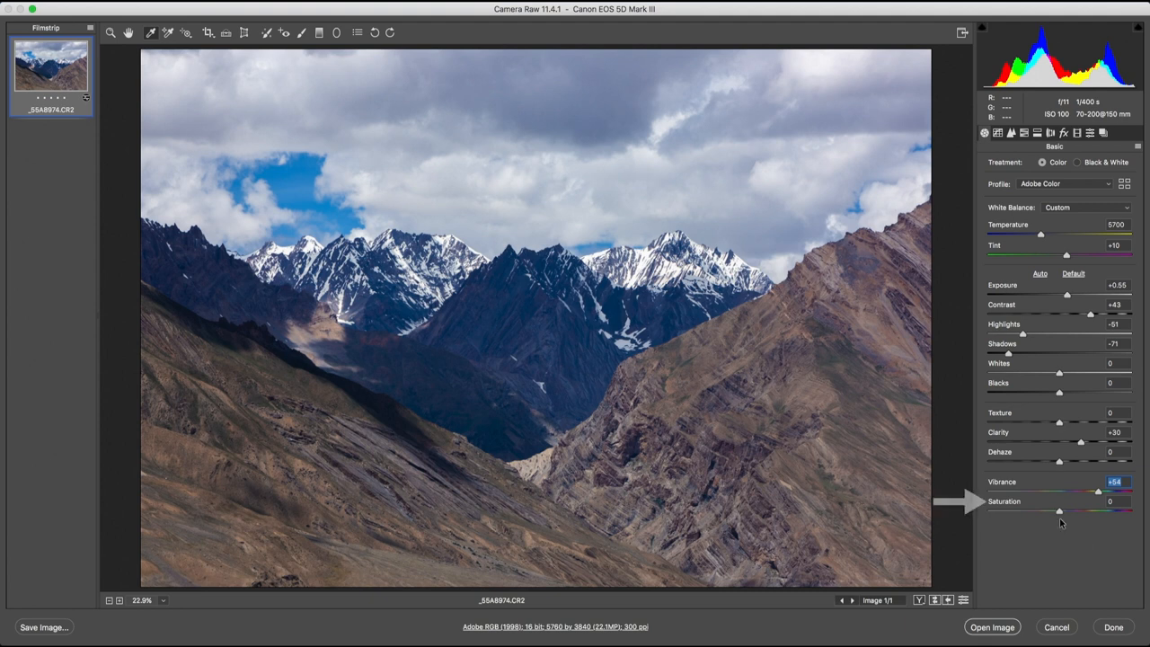
drag(1058, 512, 1076, 517)
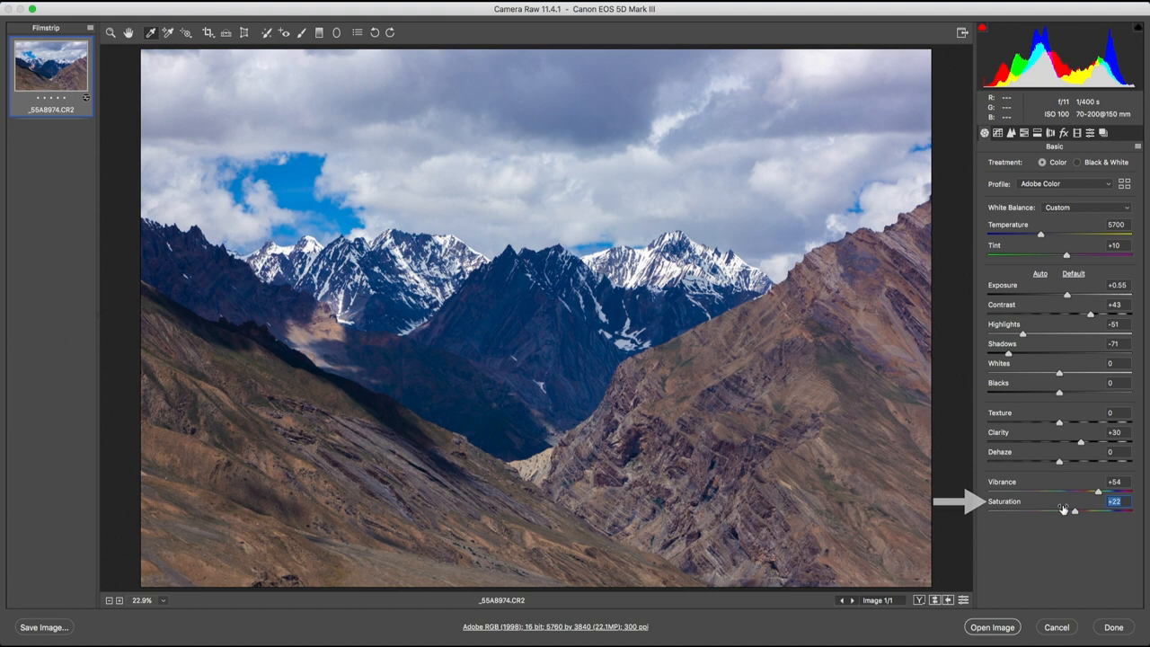
- Toggle before/after several times, then lift Blacks to +12 and switch to the Zoom tool
key(super+shift+r)
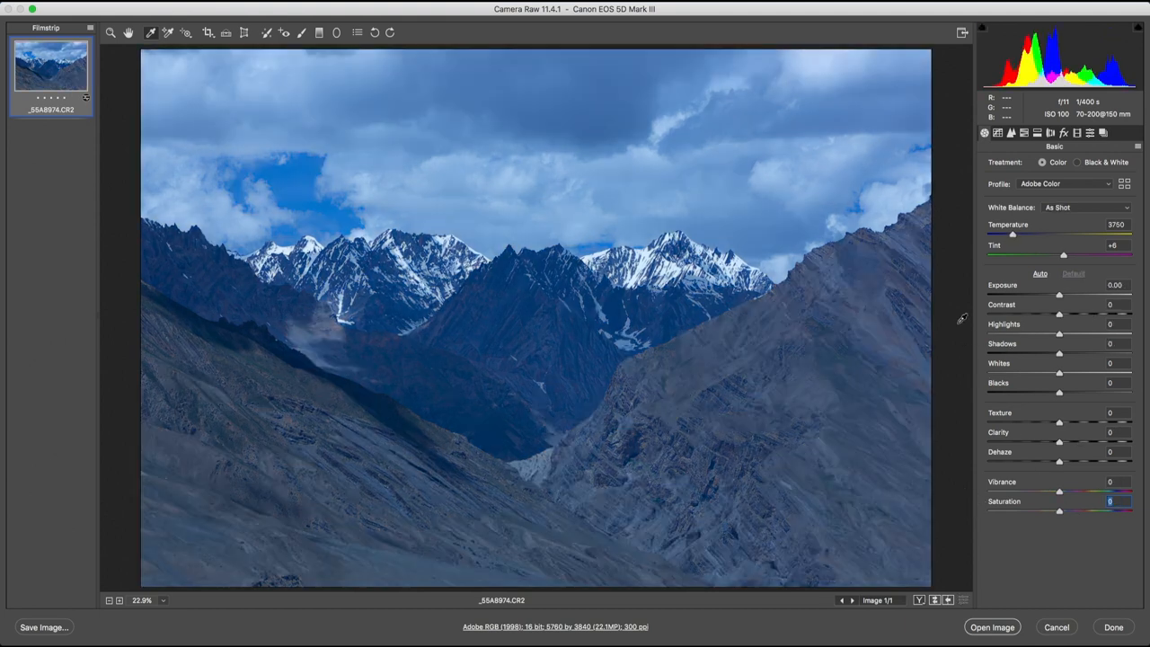
key(super+z)
key(p)
key(p)
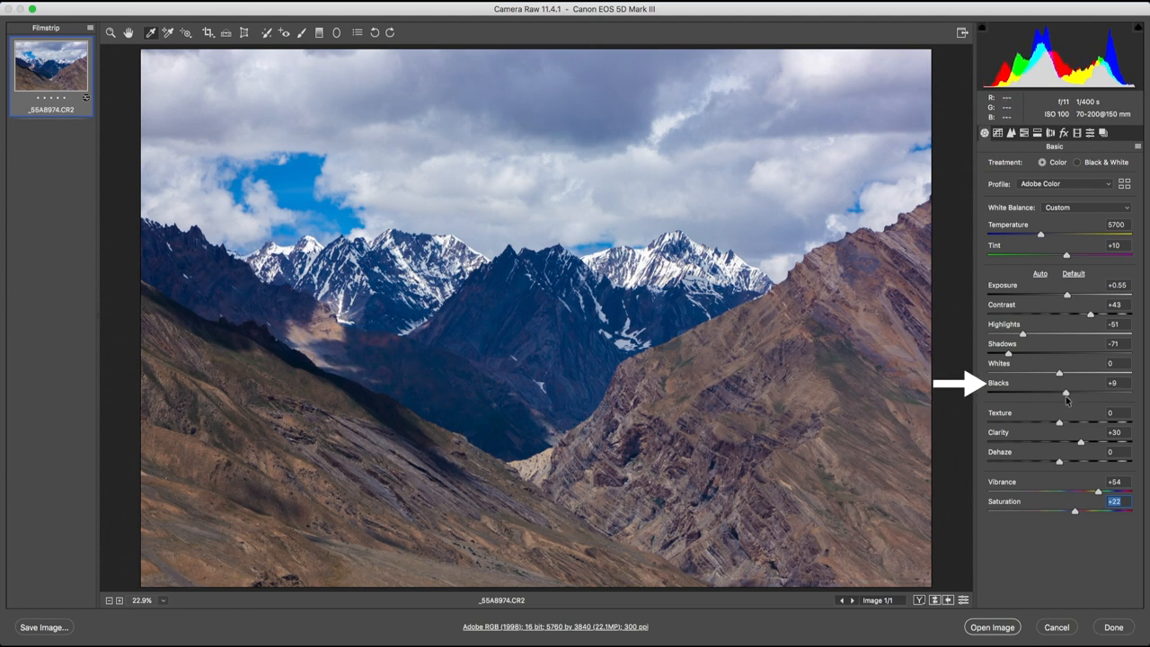
click(1065, 394)
key(z)
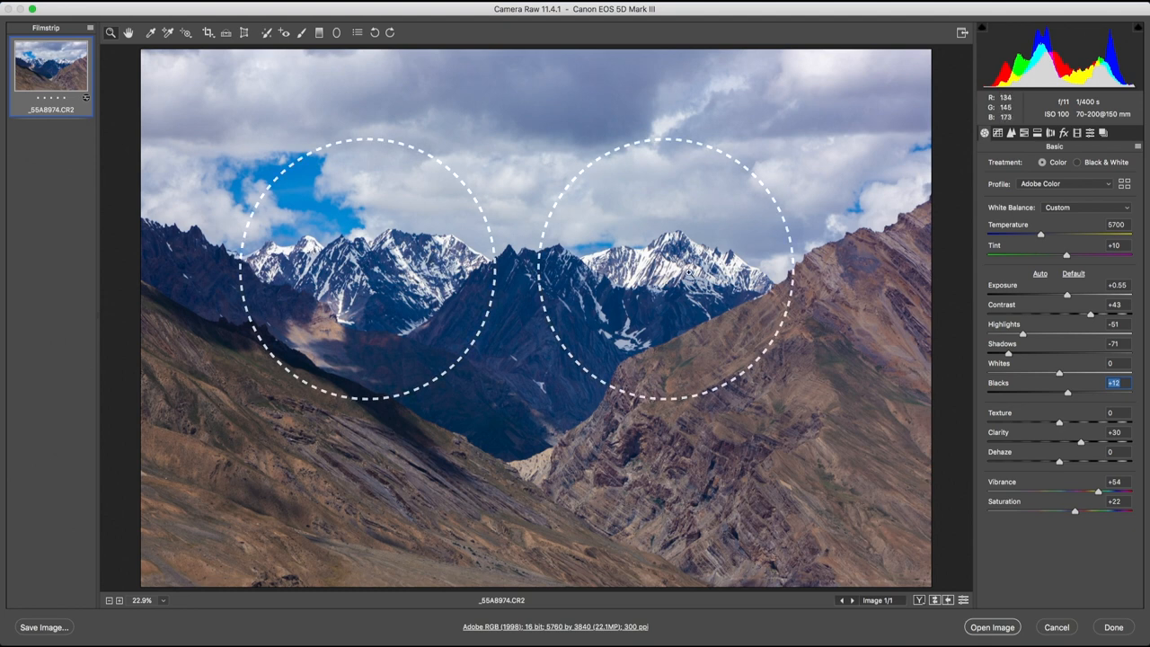
- Start a reset Adjustment Brush correction and paint Highlights −66 over the sunlit snowy peaks with the mask shown
click(304, 33)
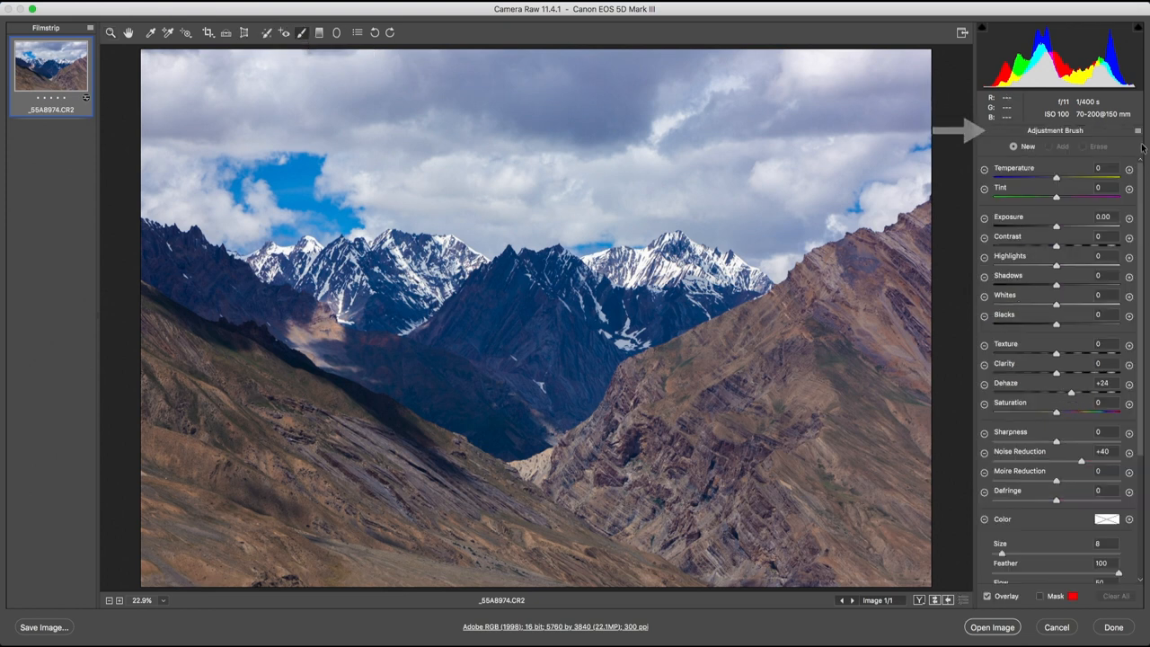
click(1137, 132)
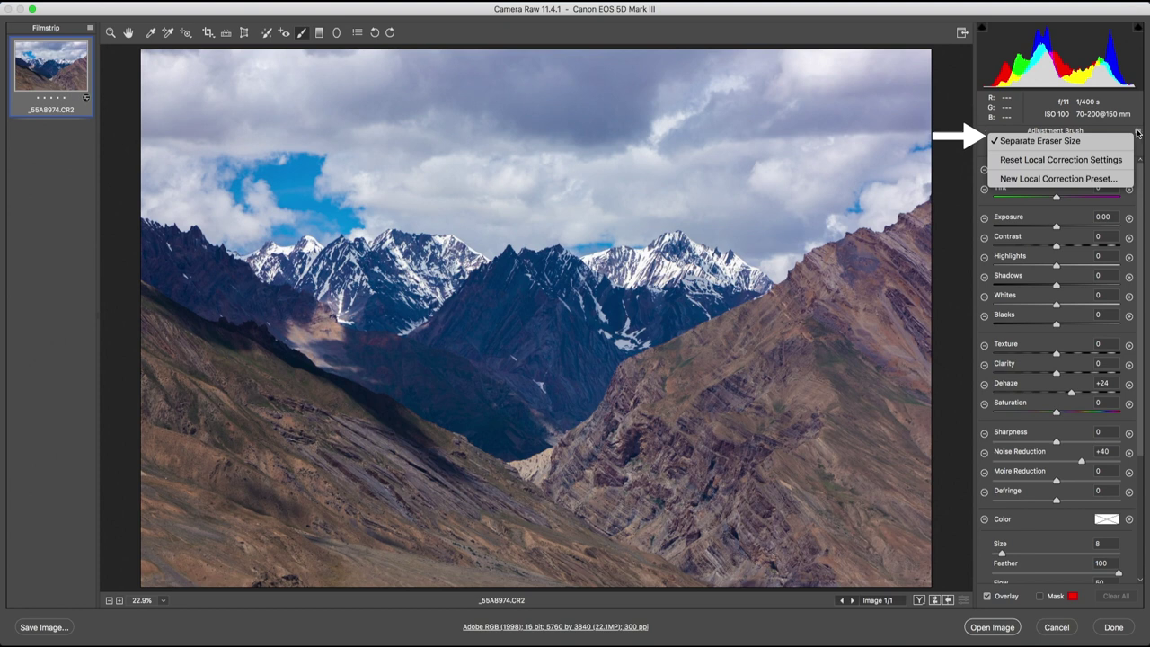
click(1101, 160)
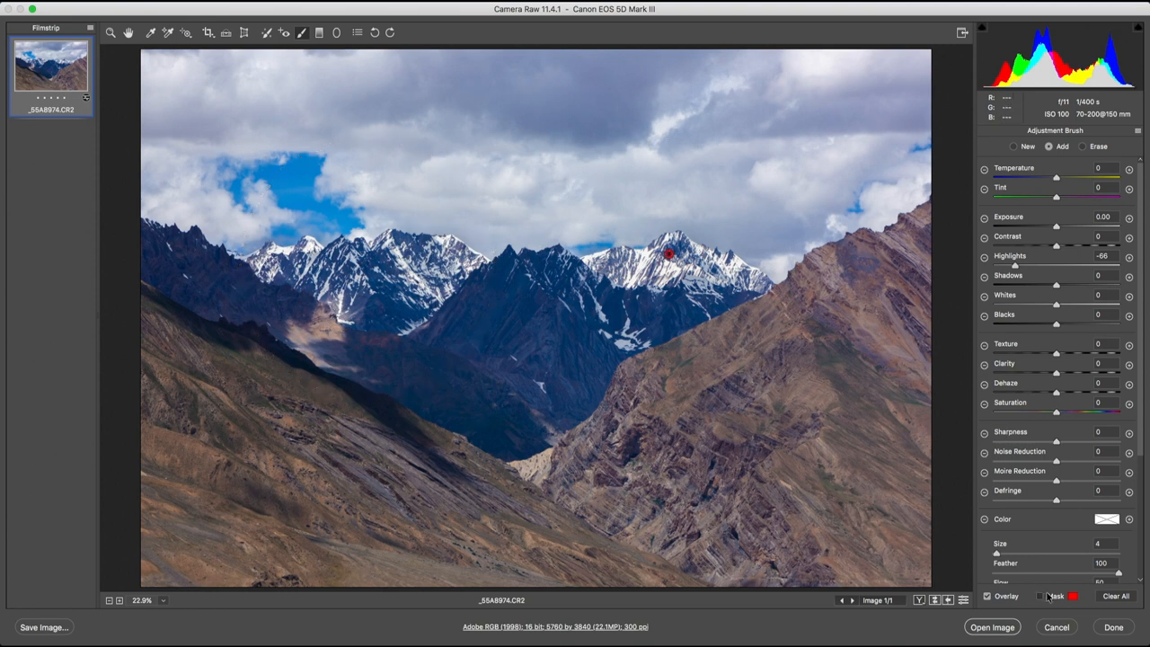
click(1040, 596)
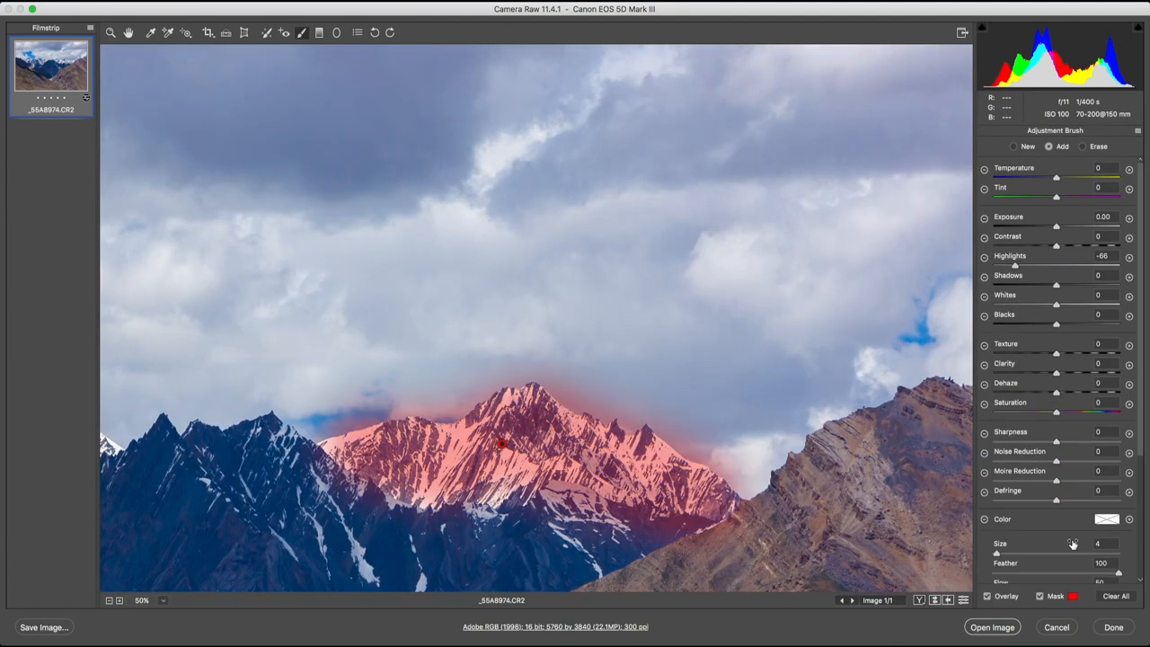
scroll(588, 433, left, 10)
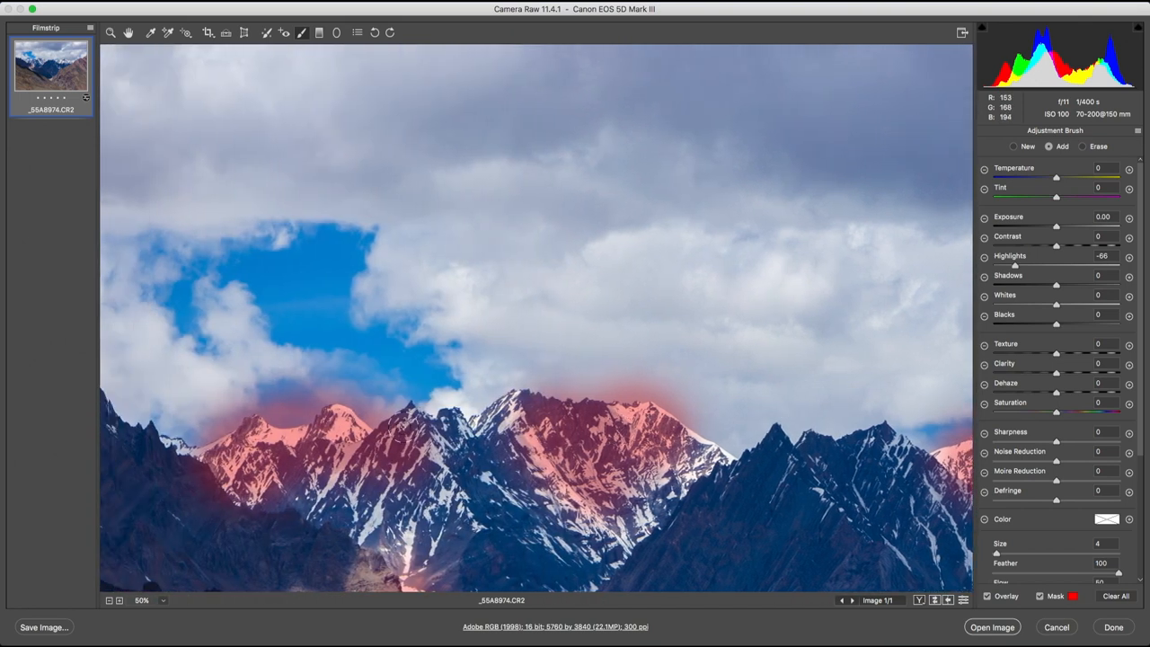
scroll(628, 462, right, 5)
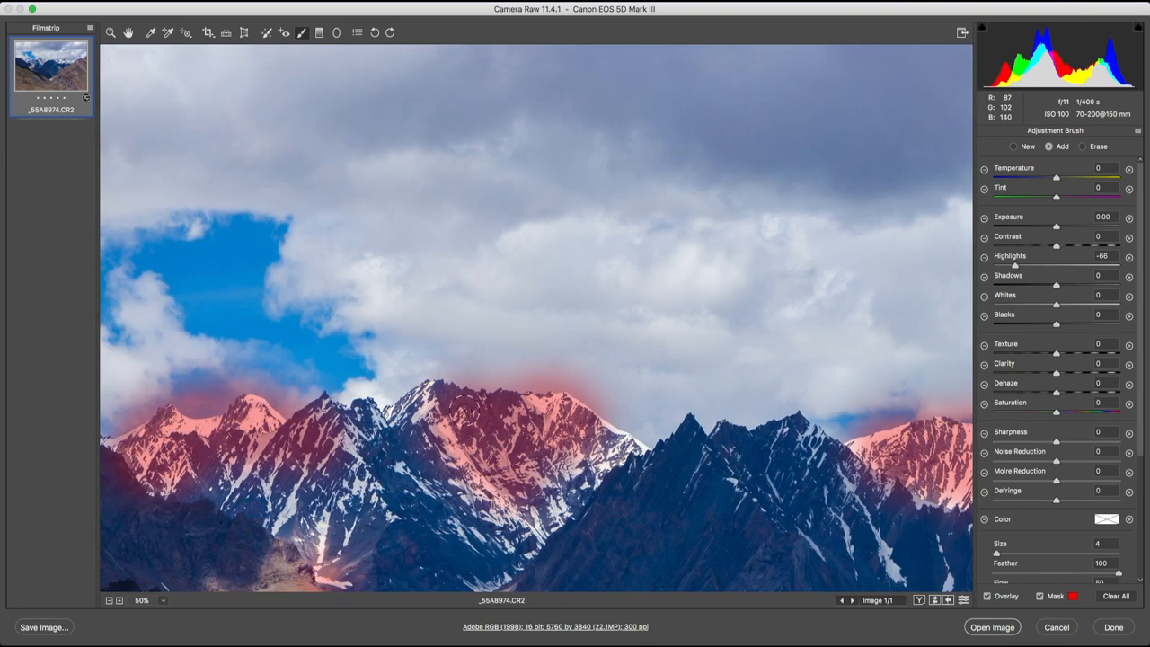
scroll(602, 431, right, 10)
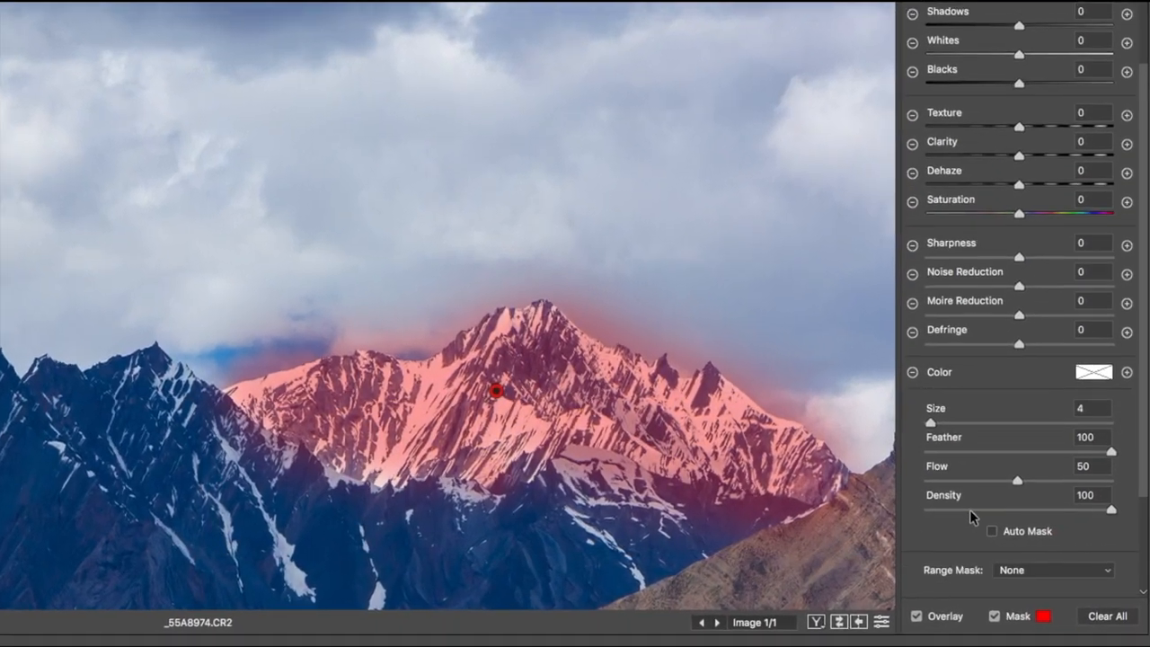
scroll(956, 506, down, 2)
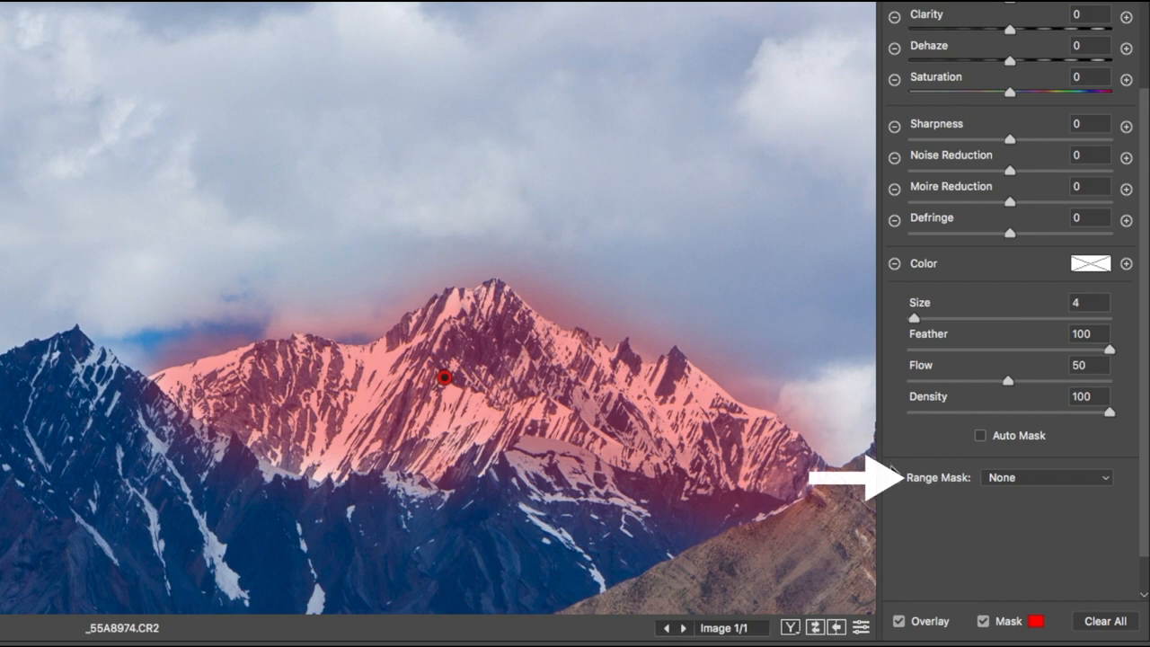
- Set Range Mask to Luminance and limit the peak correction to the brightest tones (95–100), checking across the range
click(1060, 477)
click(1063, 508)
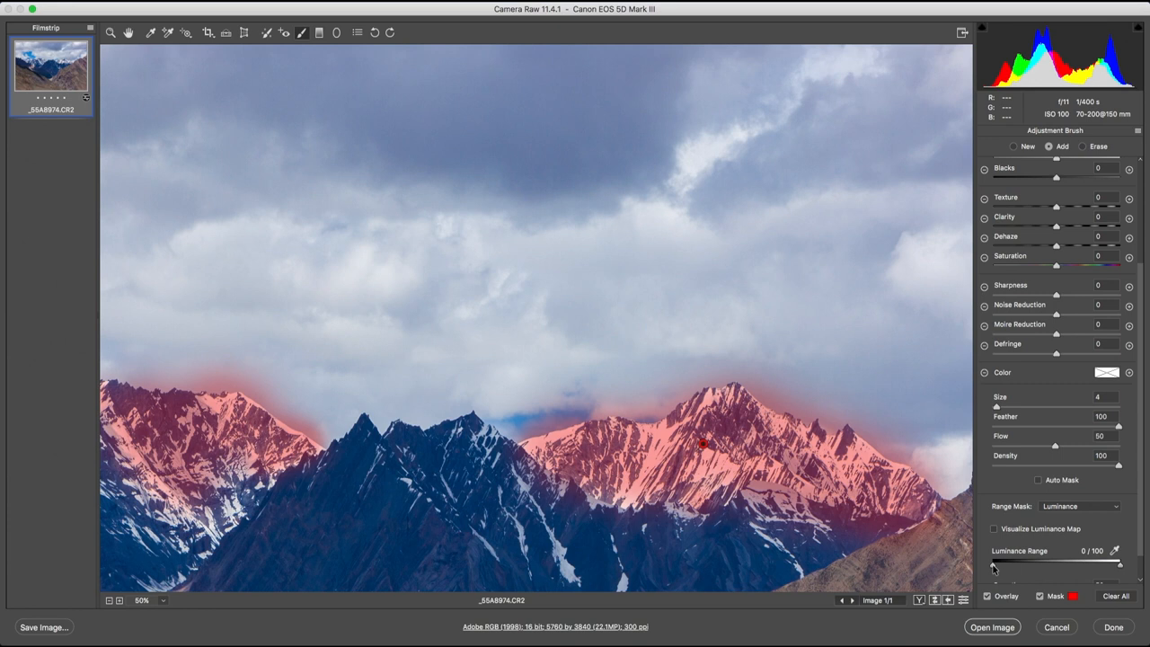
drag(1049, 564, 1117, 564)
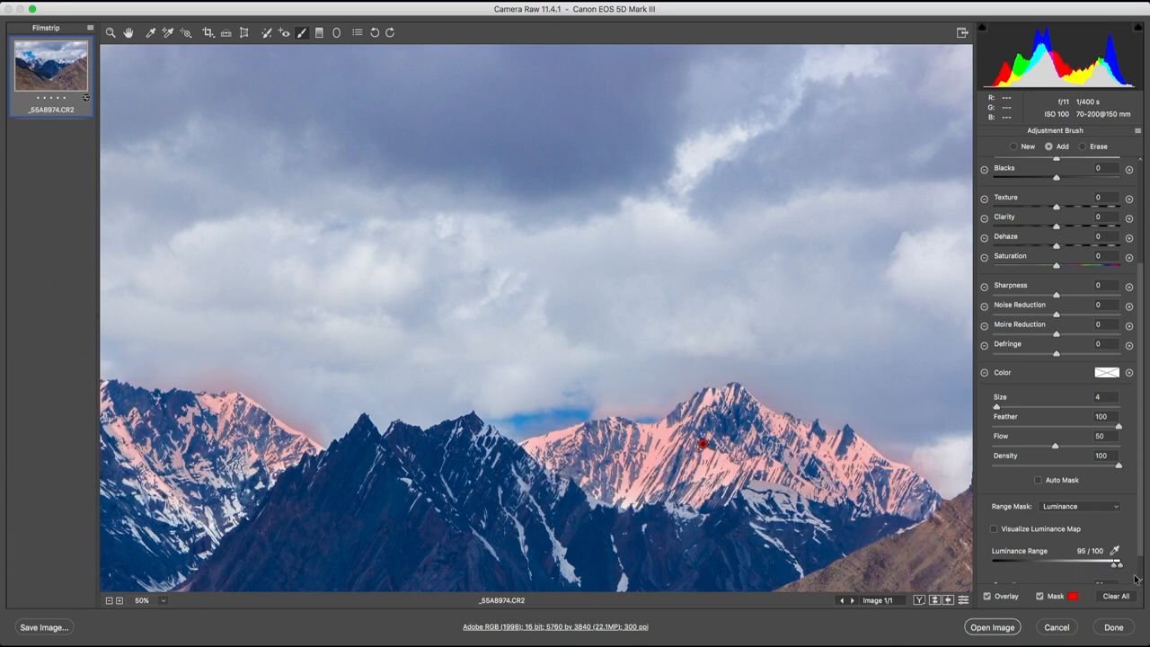
mouse_move(805, 473)
mouse_down()
mouse_move(862, 465)
mouse_move(778, 438)
mouse_move(539, 430)
mouse_up()
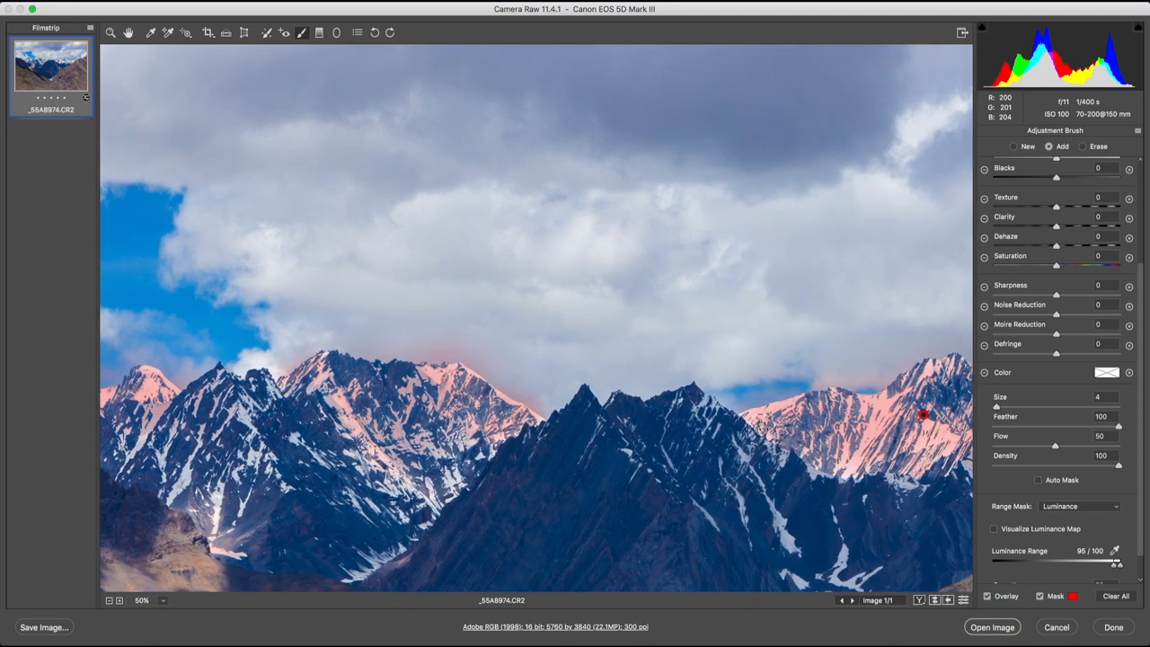
drag(754, 431, 665, 422)
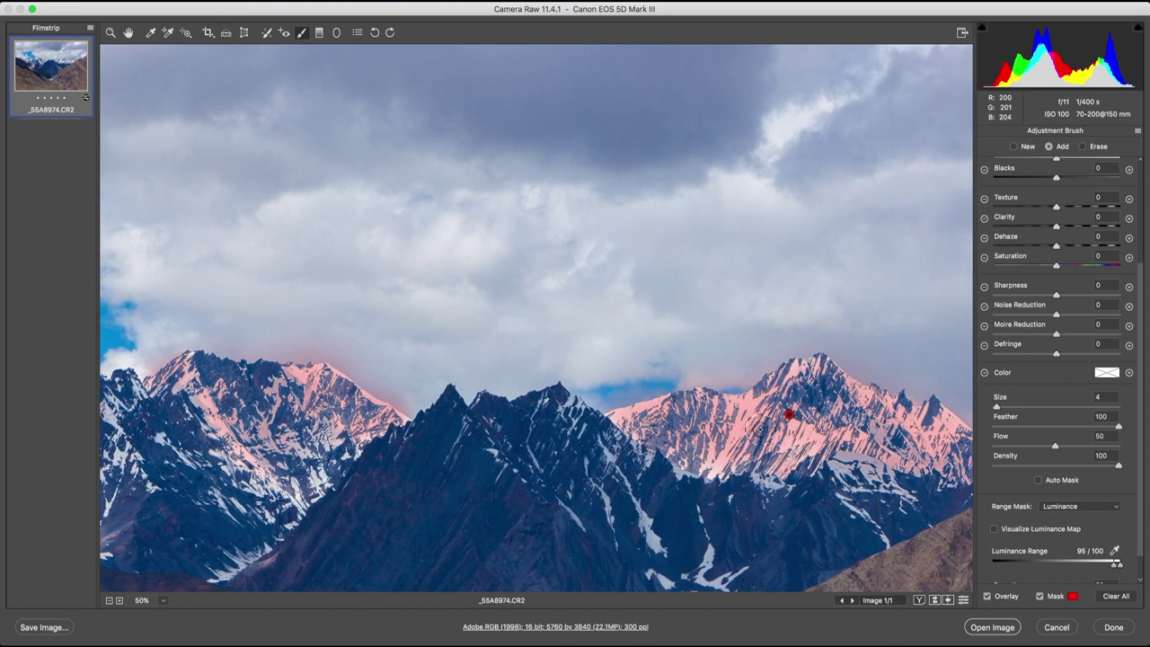
- Hide the mask, ease the brushed Highlights to −54 and fit the photo in the window
click(1042, 600)
scroll(1055, 406, up, 5)
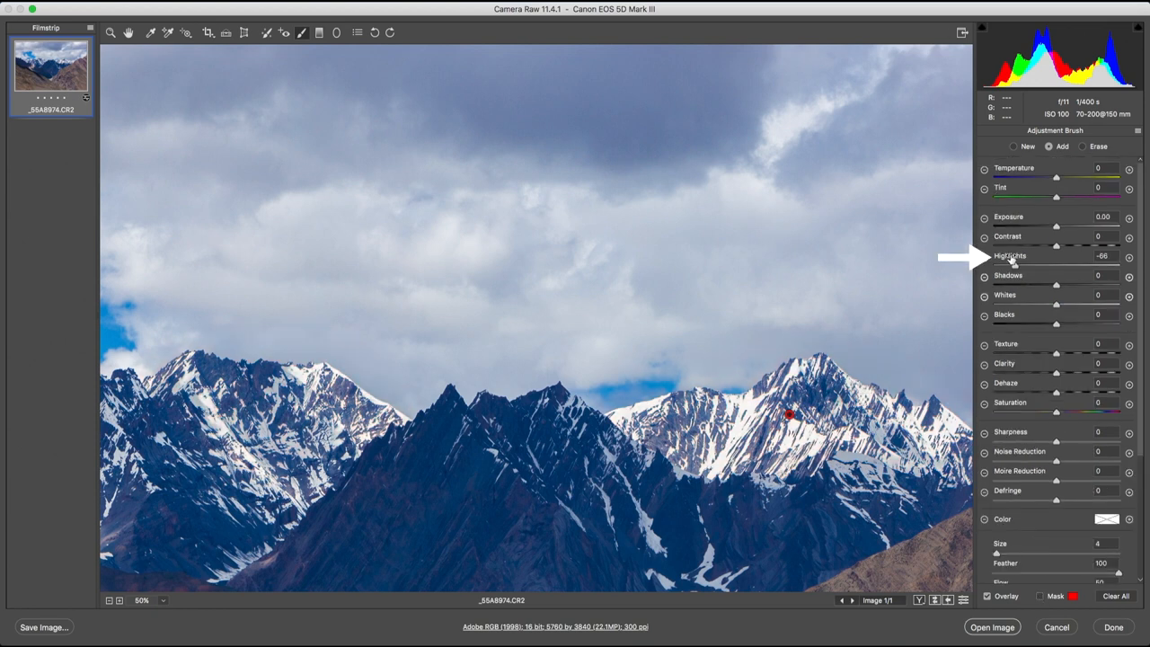
drag(1014, 262, 992, 263)
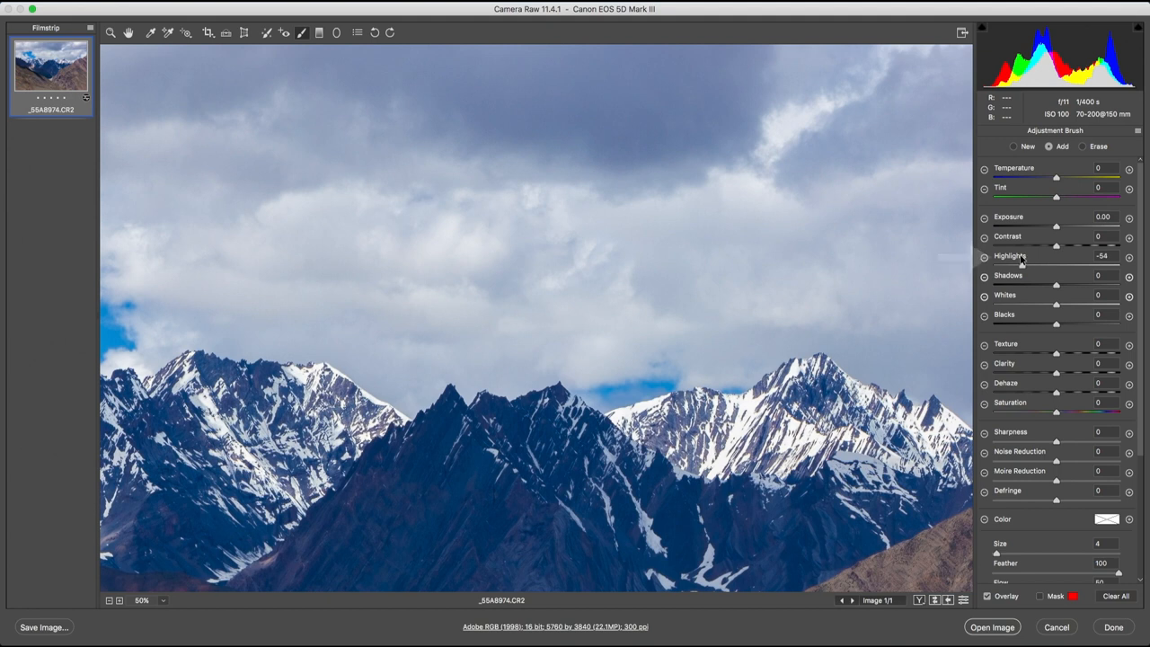
key(ctrl+0)
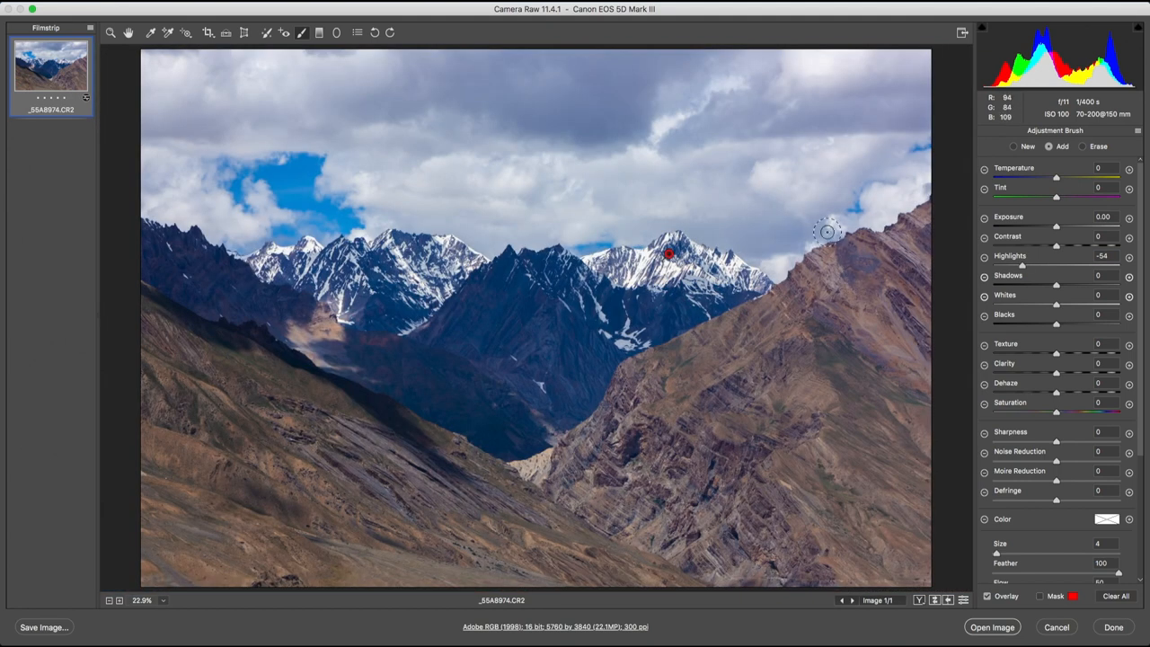
- Create a new reset brush correction with some Clarity and paint it over the shadowed central mountains with a larger brush
click(1013, 147)
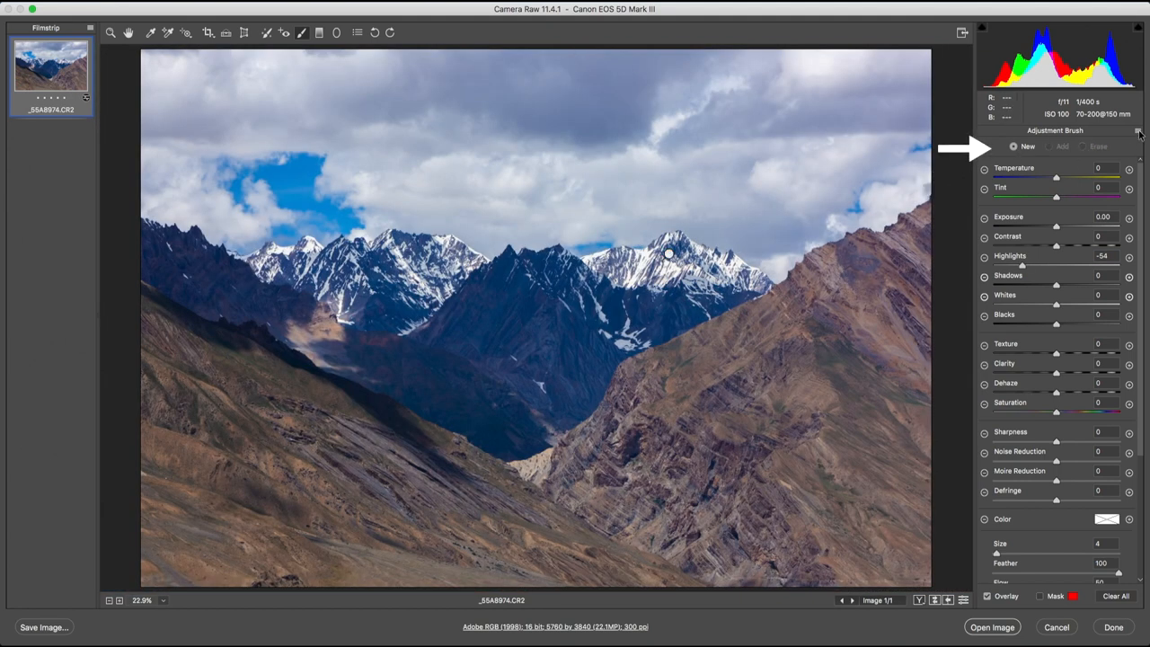
click(1138, 133)
click(1078, 157)
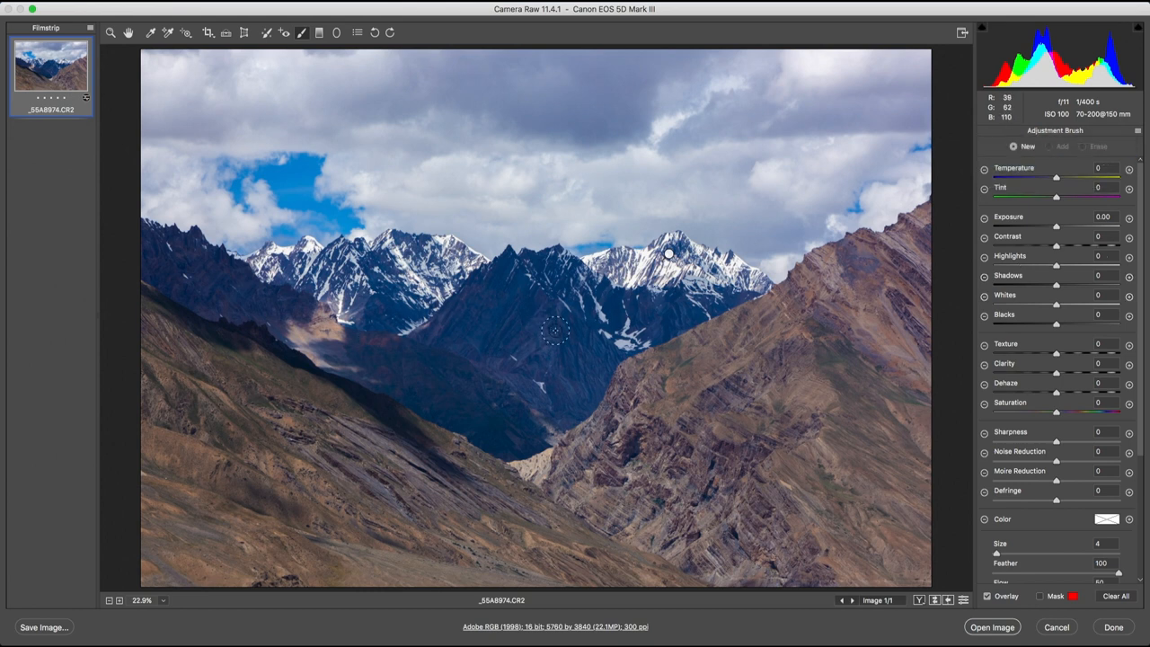
drag(1055, 372, 1079, 373)
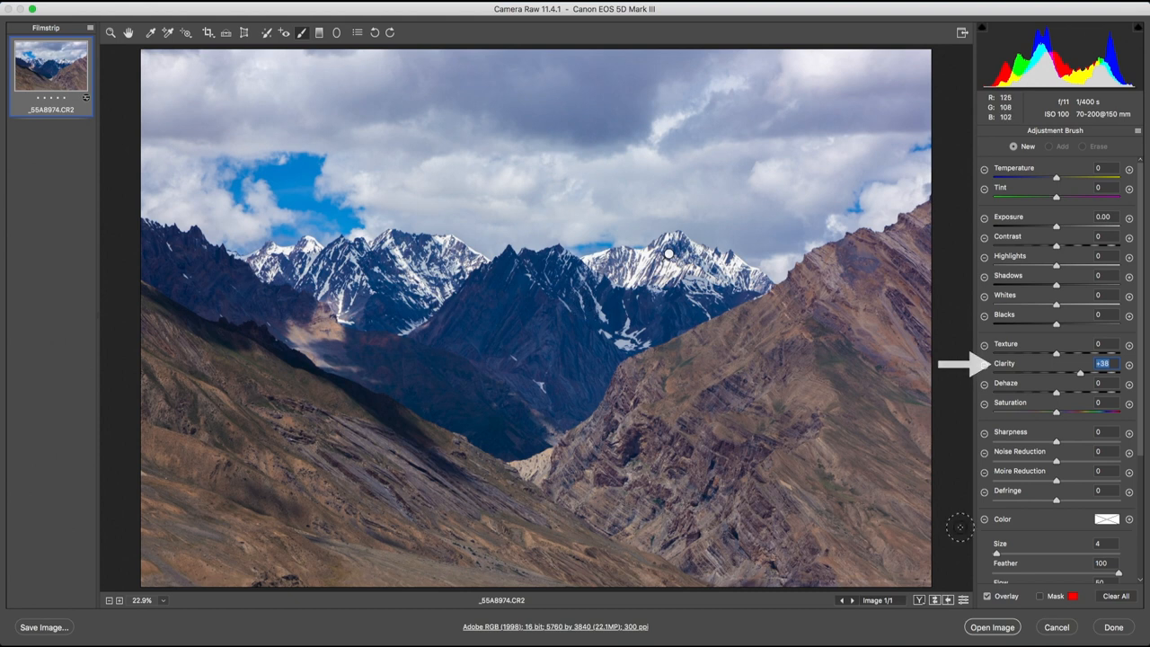
key(bracketright)
key(bracketright)
key(bracketright)
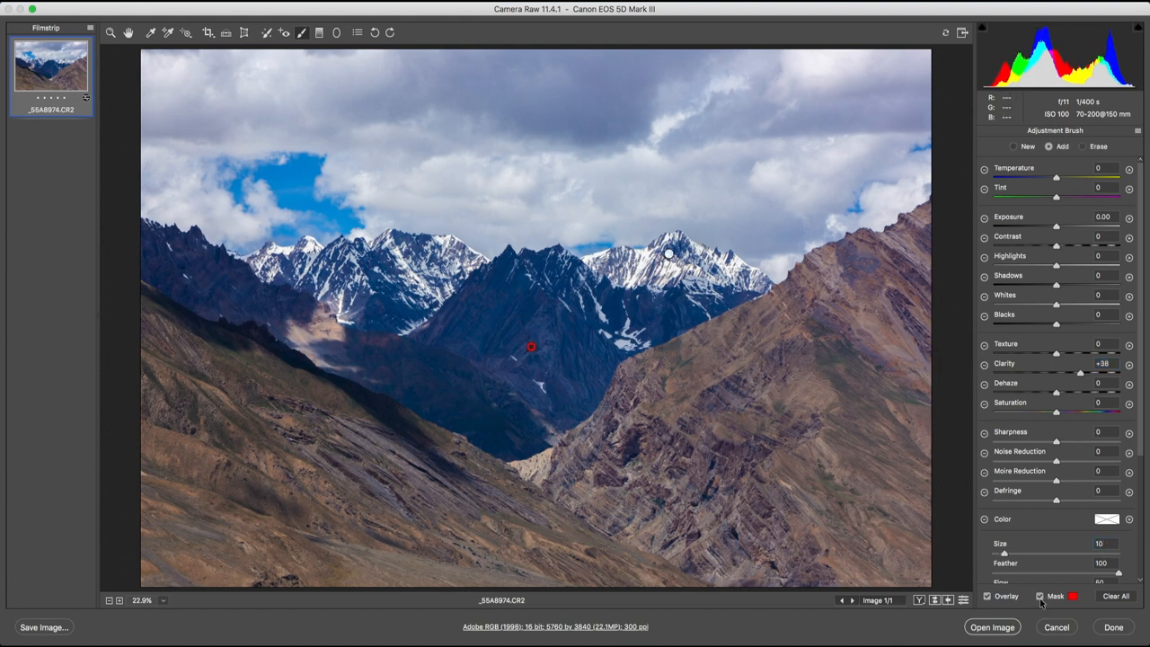
click(1040, 596)
scroll(1058, 542, down, 5)
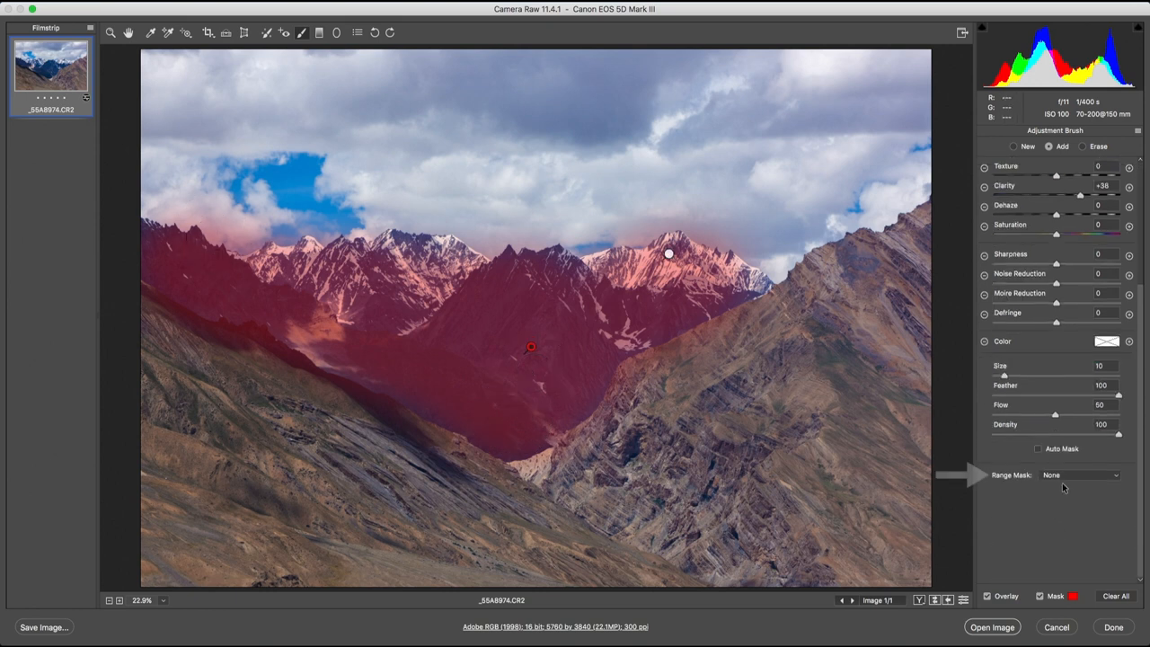
- Restrict the correction with a Luminance range mask to the darkest tones (0–20)
click(1078, 403)
click(1069, 422)
drag(1119, 533, 1017, 533)
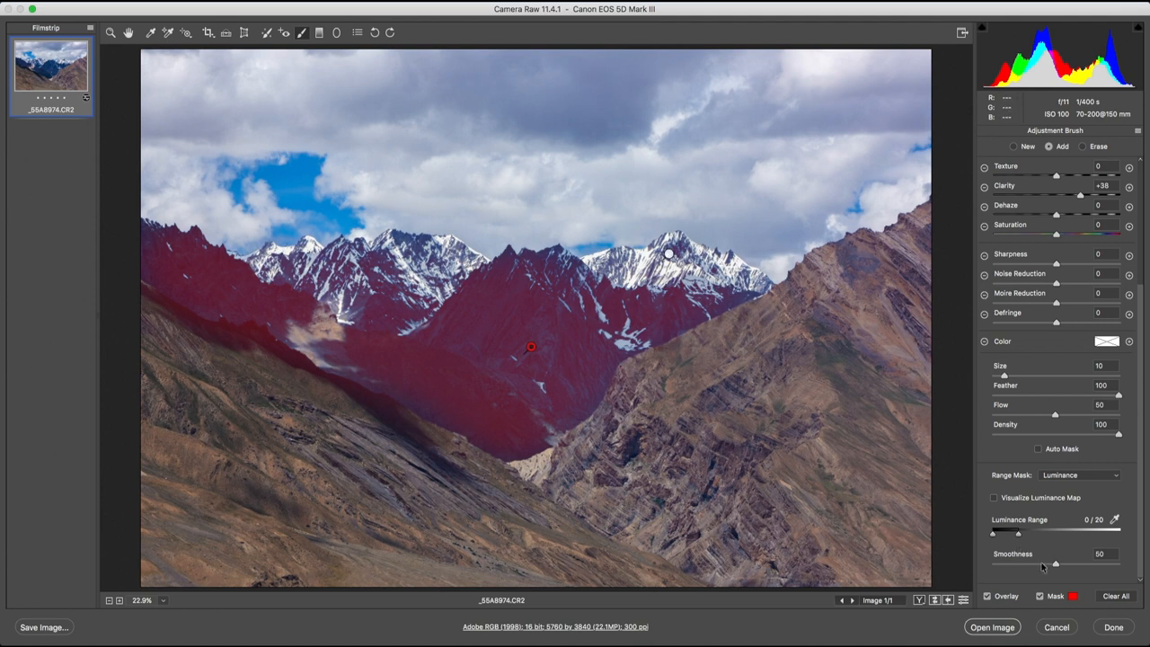
click(1040, 595)
scroll(1074, 323, up, 5)
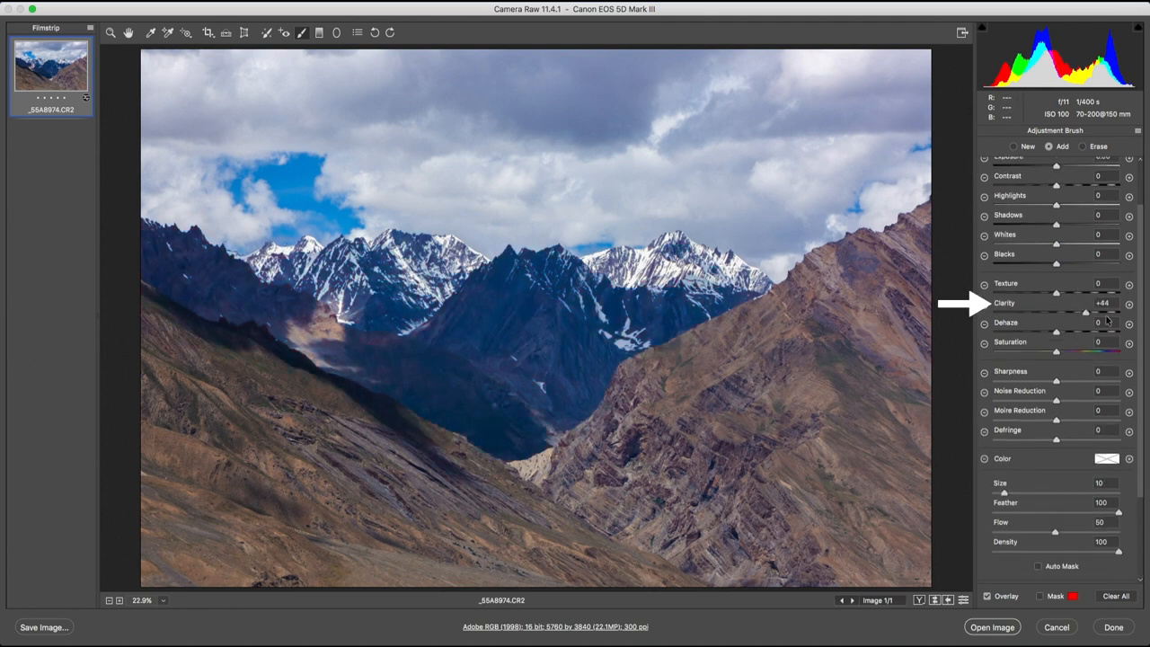
- Settle the correction at Clarity +40, Shadows +69 and Dehaze +14
drag(1081, 311, 1119, 311)
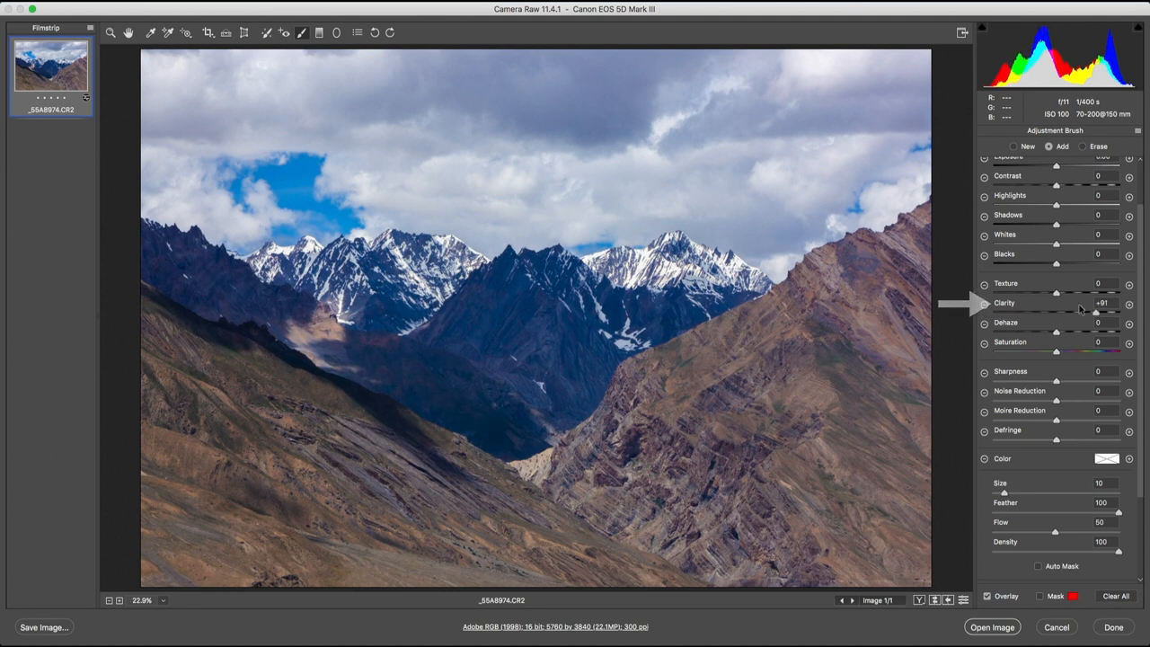
drag(1119, 311, 1062, 312)
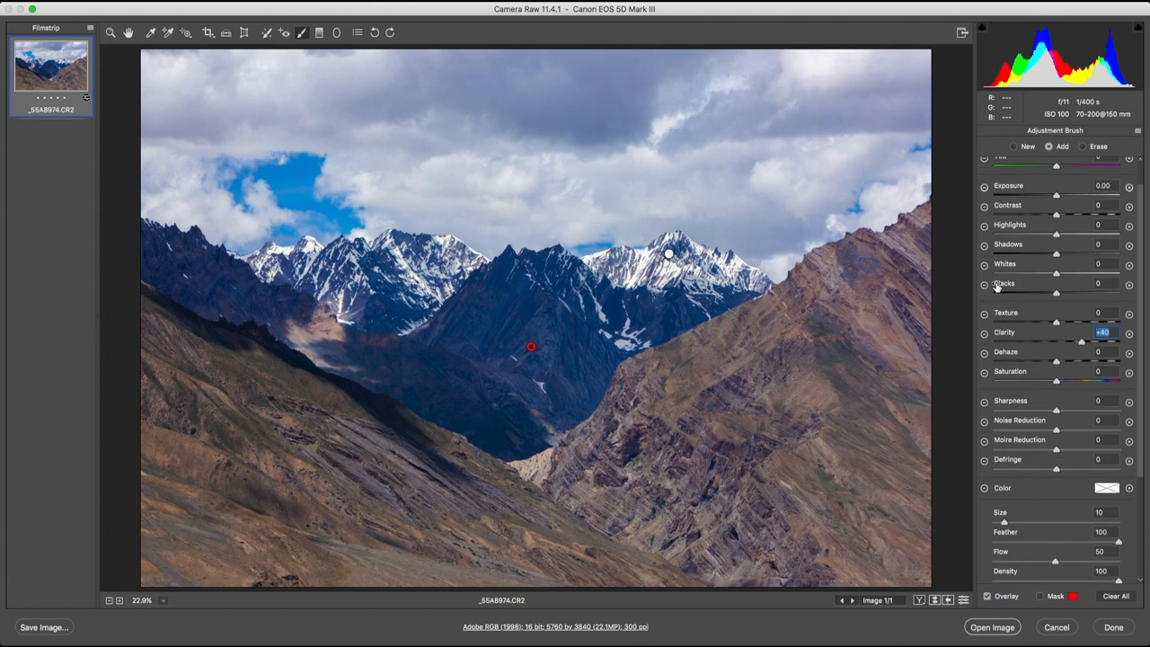
scroll(1083, 312, up, 3)
click(1071, 284)
drag(1080, 285, 1100, 285)
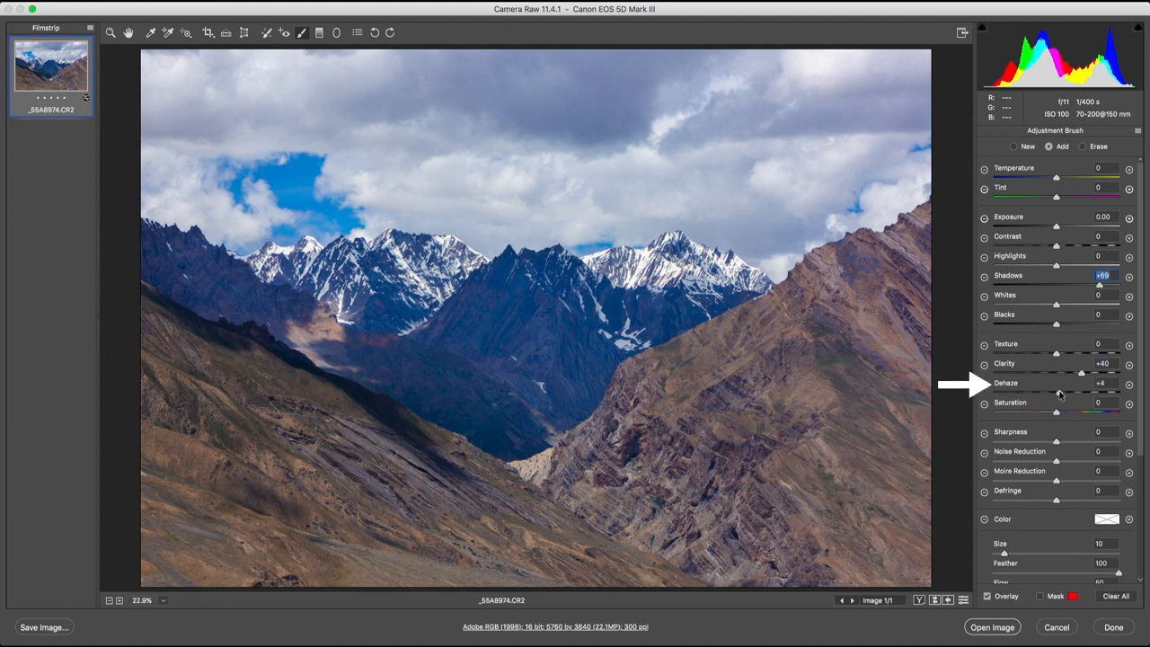
mouse_move(1056, 392)
mouse_down()
mouse_move(1076, 393)
mouse_move(1065, 394)
mouse_up()
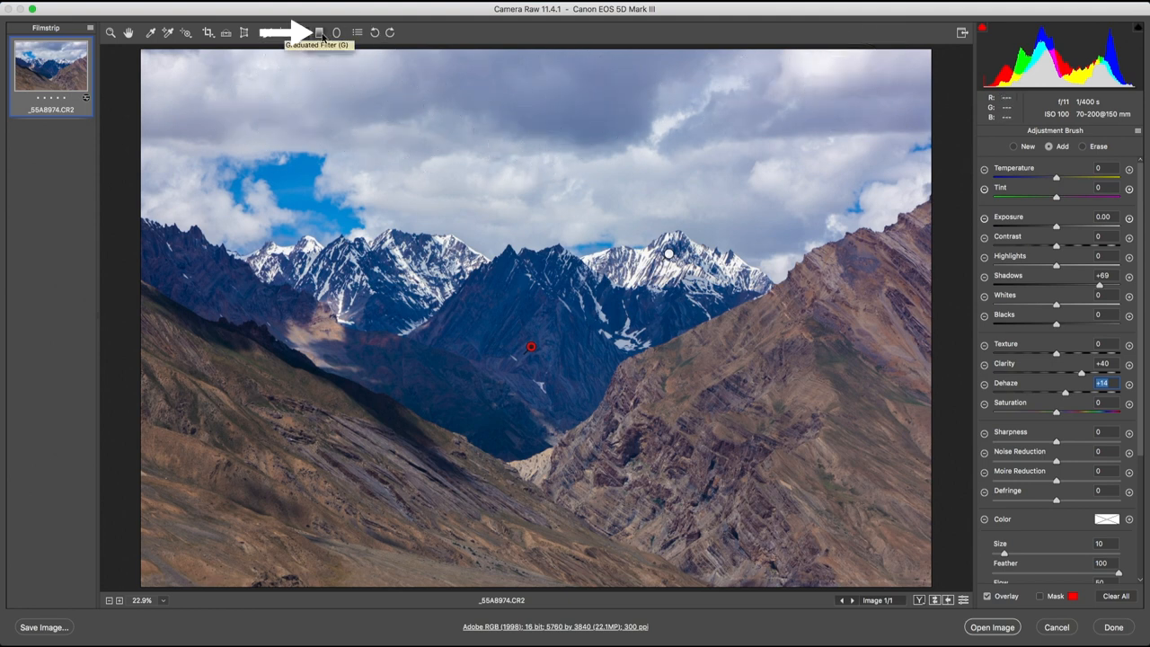
- Lay a reset Graduated Filter from the top edge down to just above the peaks, checking its coverage
click(319, 33)
click(1137, 132)
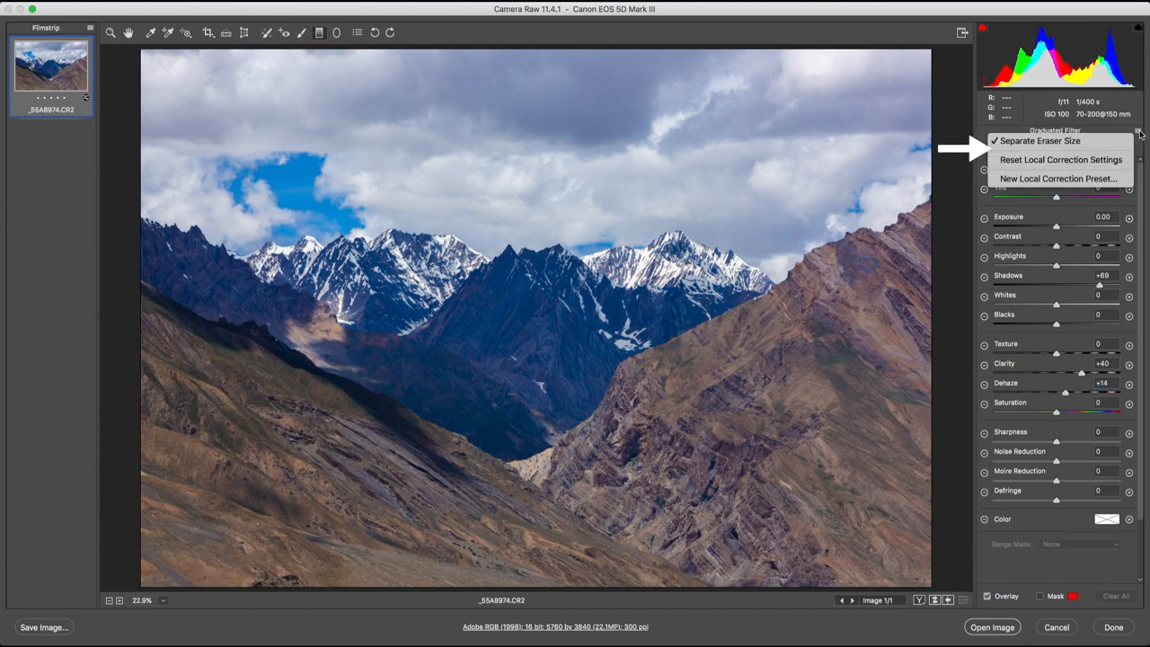
click(1127, 160)
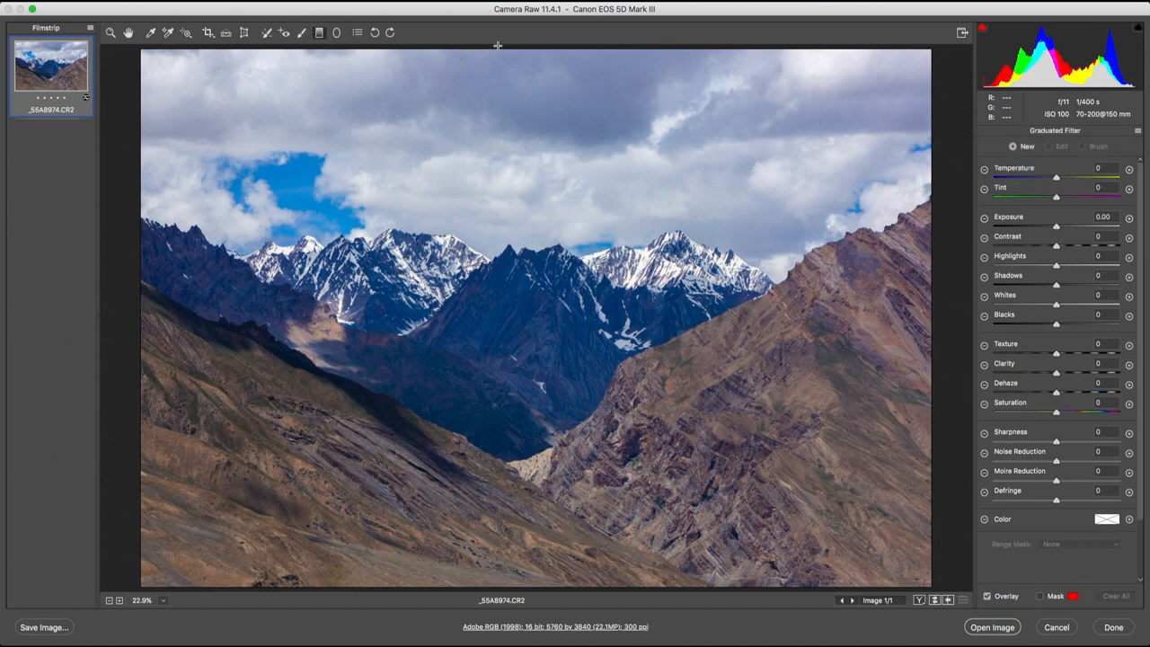
drag(500, 47, 500, 205)
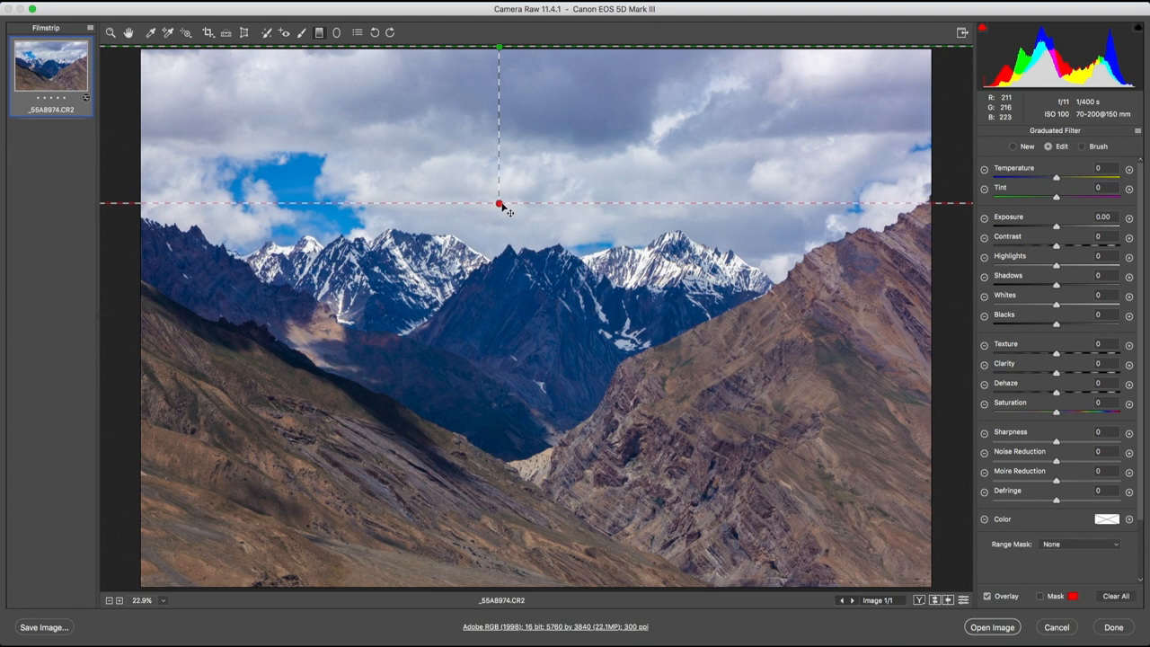
click(1042, 598)
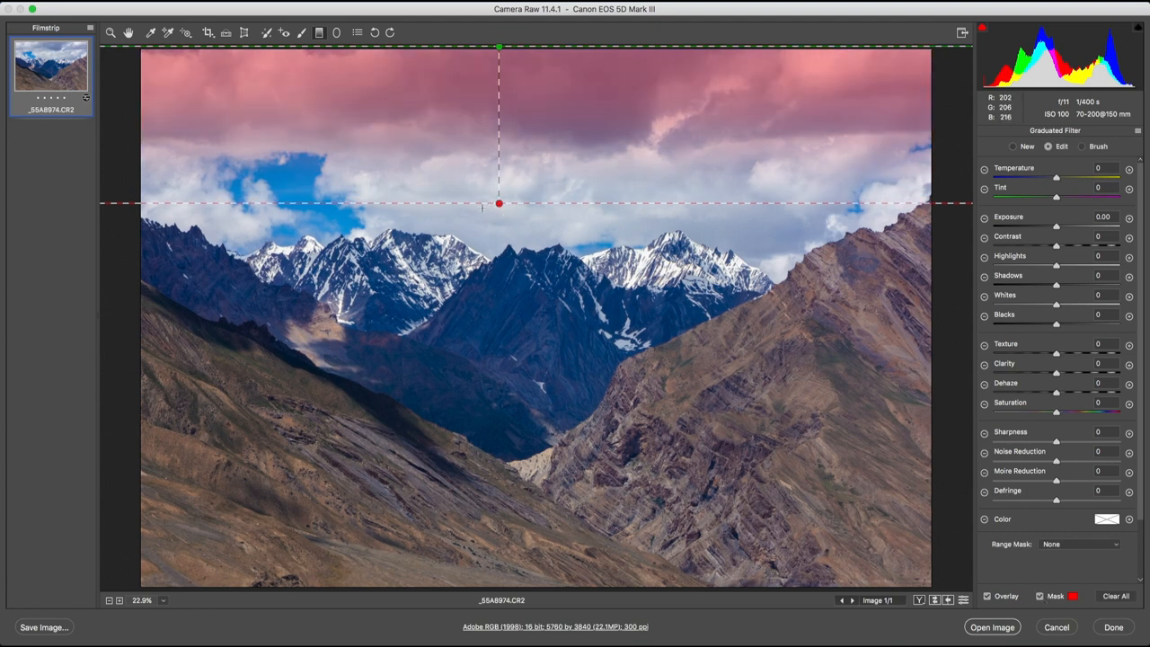
drag(500, 204, 500, 213)
- Hide the mask and set the gradient's Dehaze to +30 to darken the clouds
click(1039, 596)
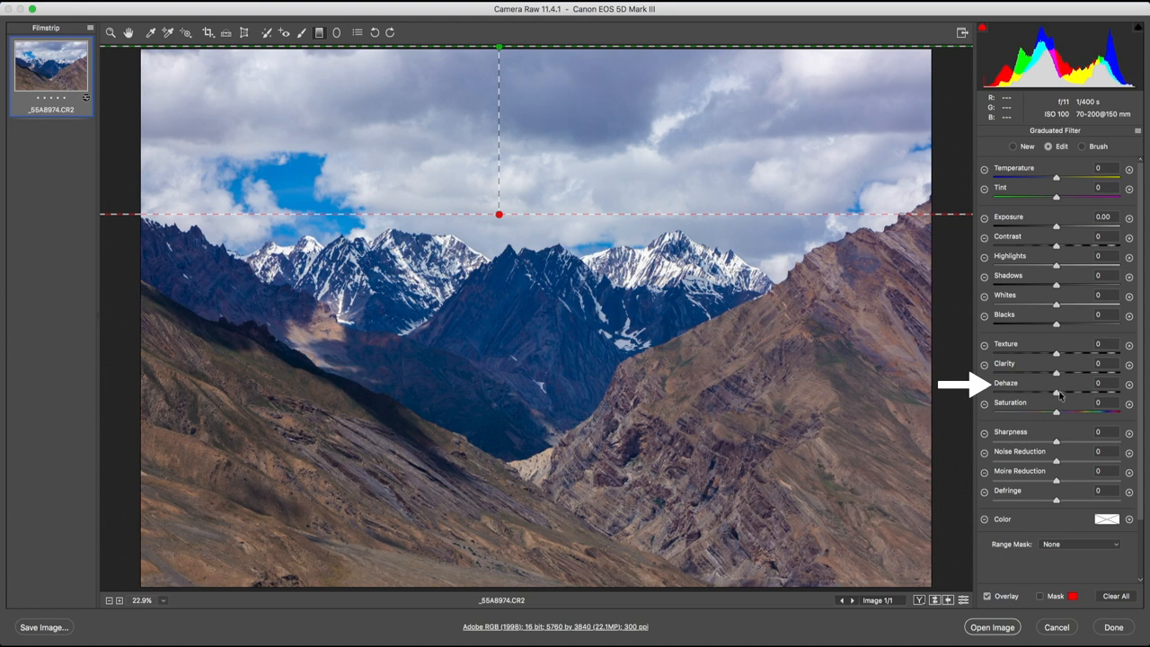
drag(1057, 393, 1076, 392)
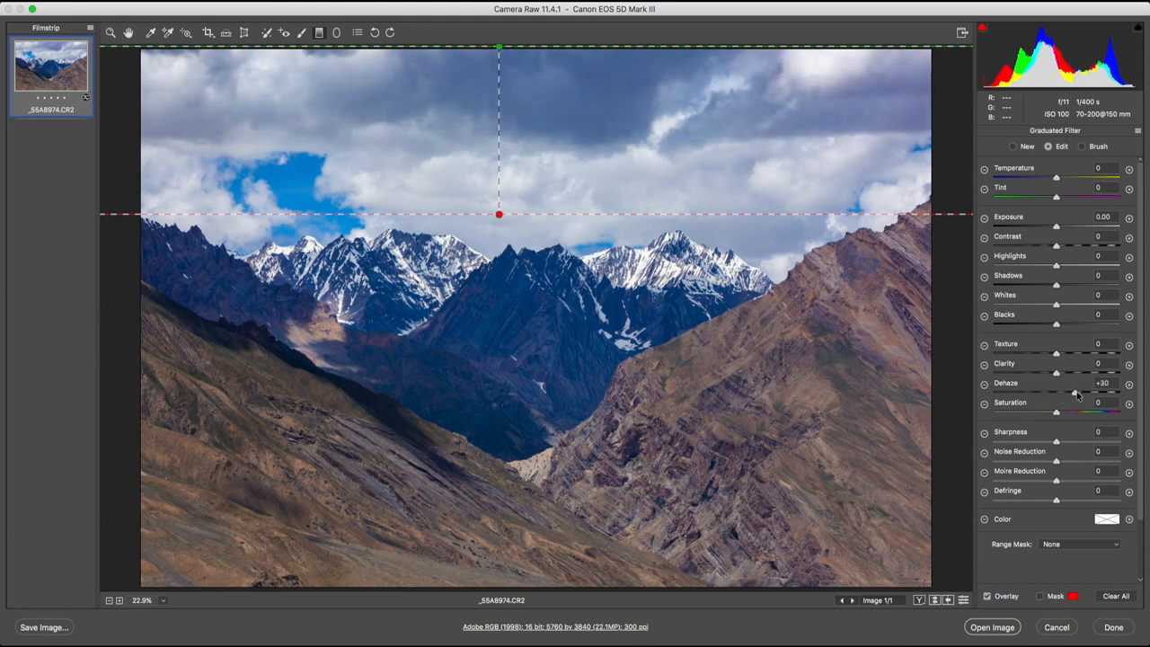
- Return to the Basic panel, compare before/after, and raise Blacks from +12 to +22
click(111, 33)
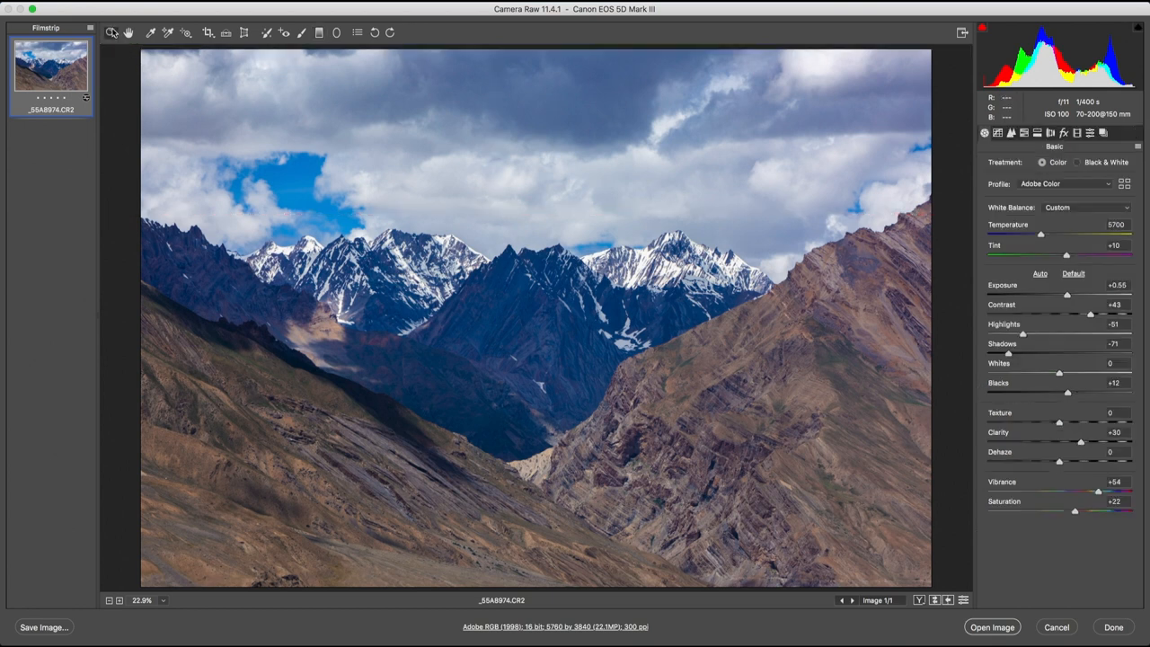
key(backslash)
key(backslash)
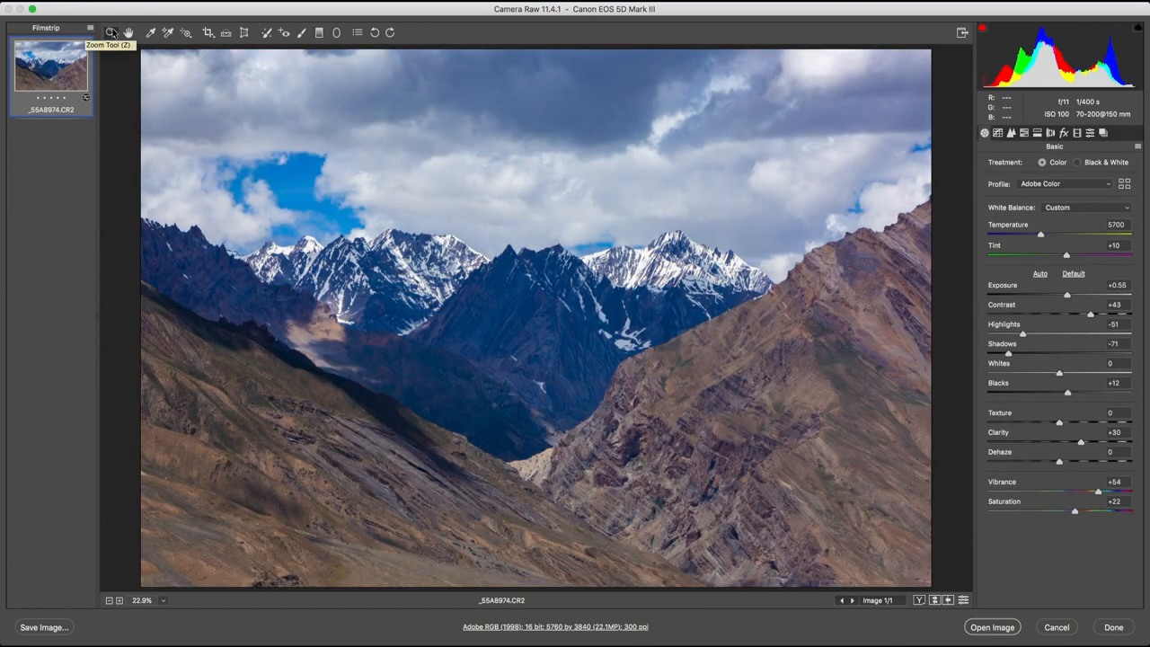
key(backslash)
key(backslash)
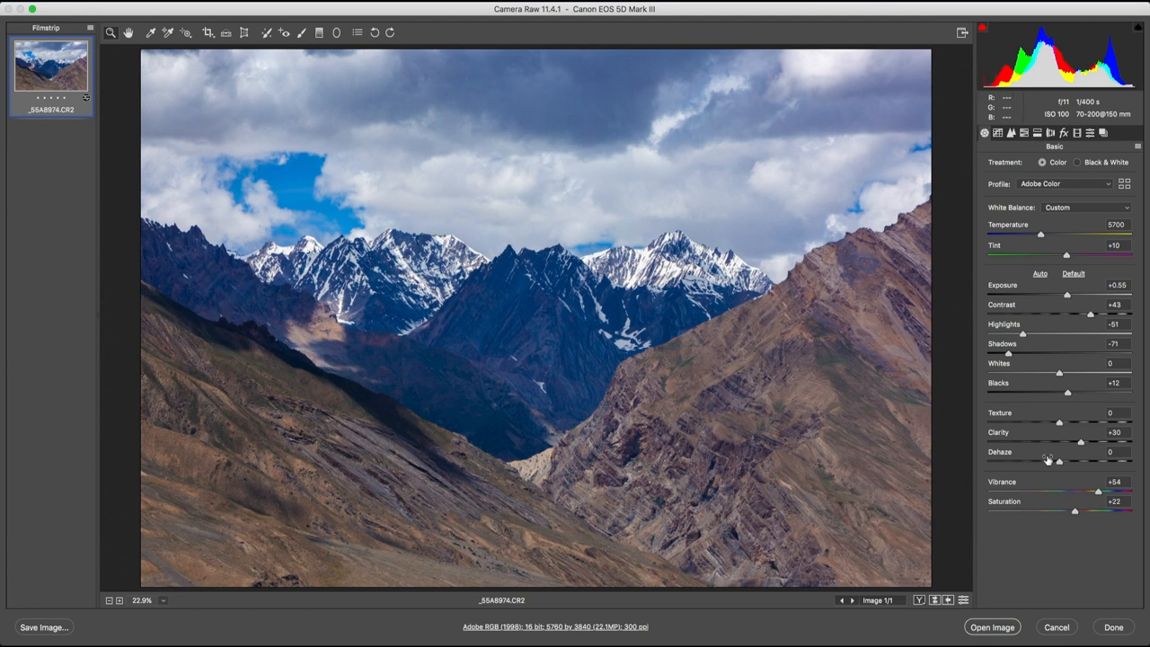
drag(1067, 392, 1075, 393)
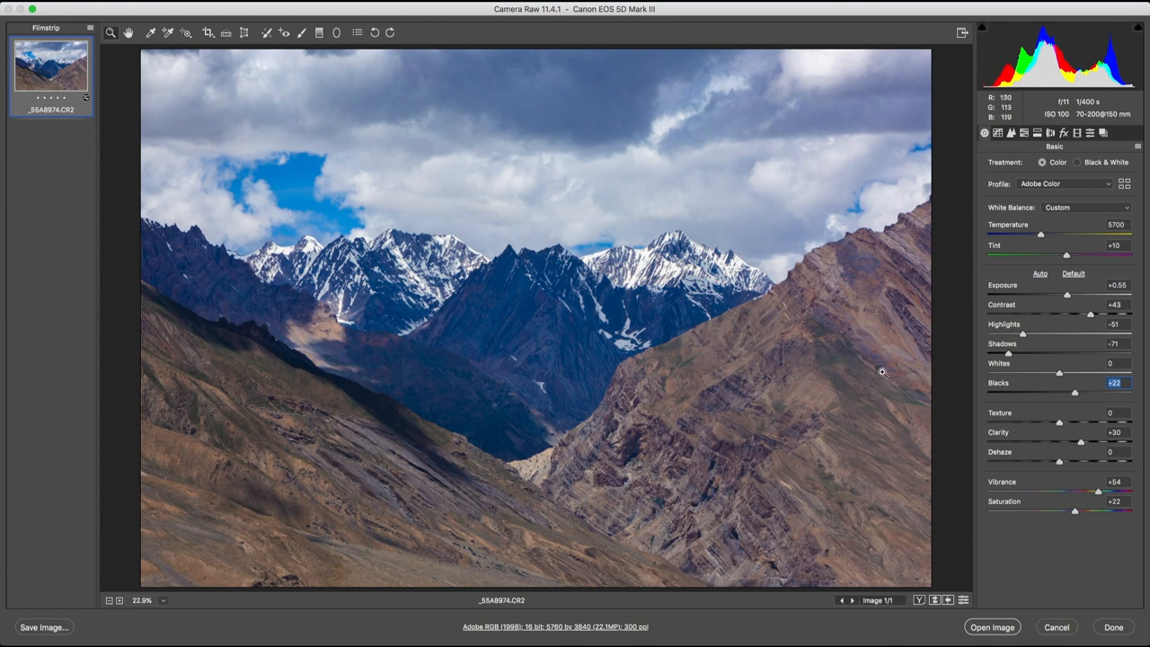
- Brush a new shadow-lifting correction along the right slope and toggle the before/after preview
key(k)
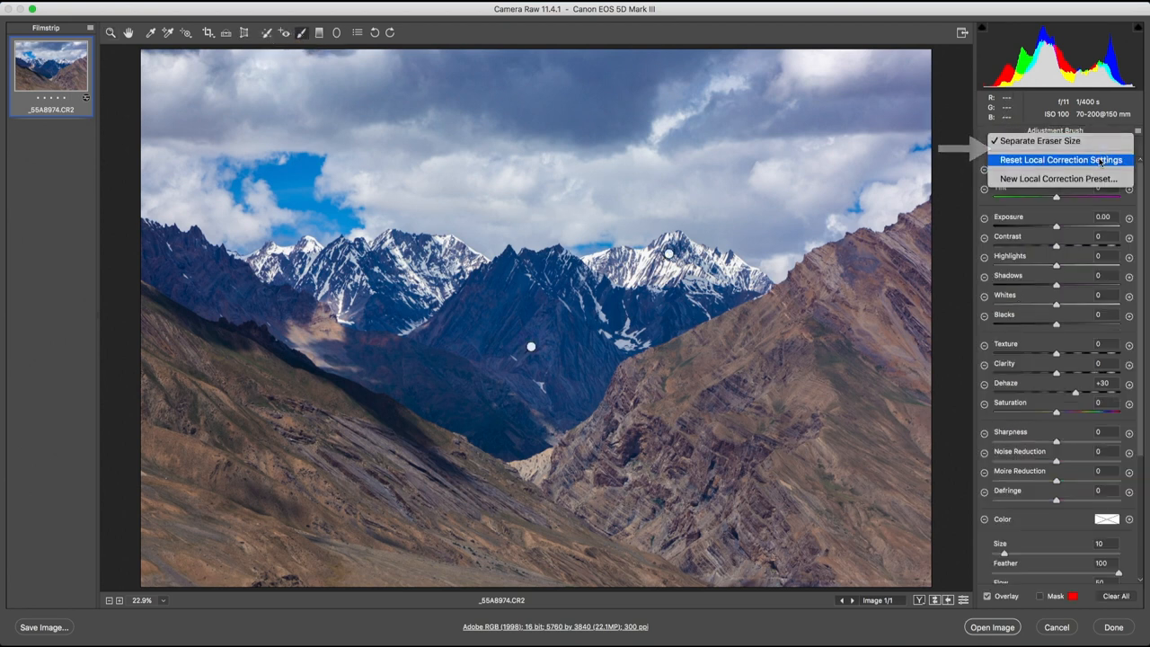
drag(797, 467, 256, 561)
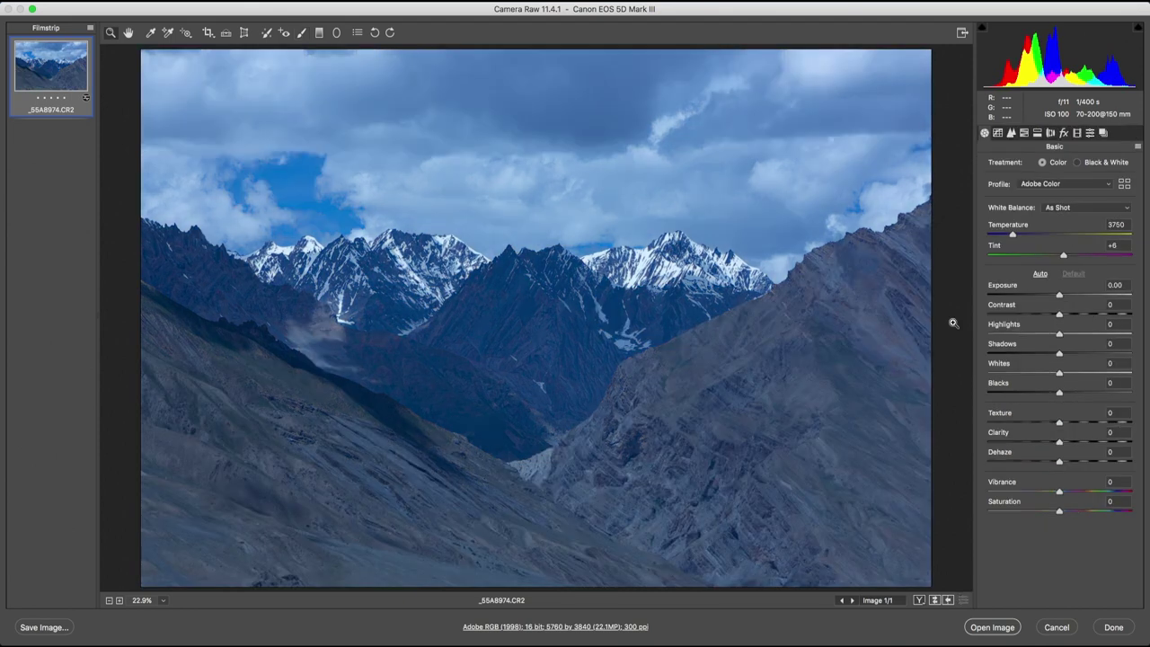
key(p)
key(p)
key(p)
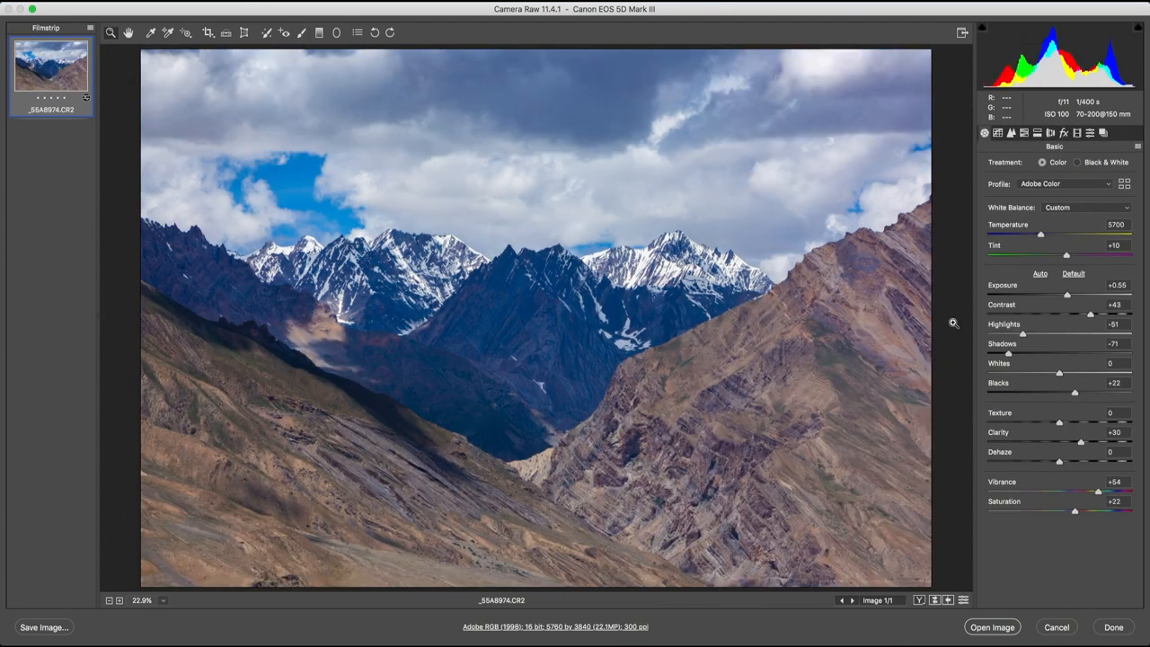
- Zoom to 100% on the sky at the top of the photo
click(566, 104)
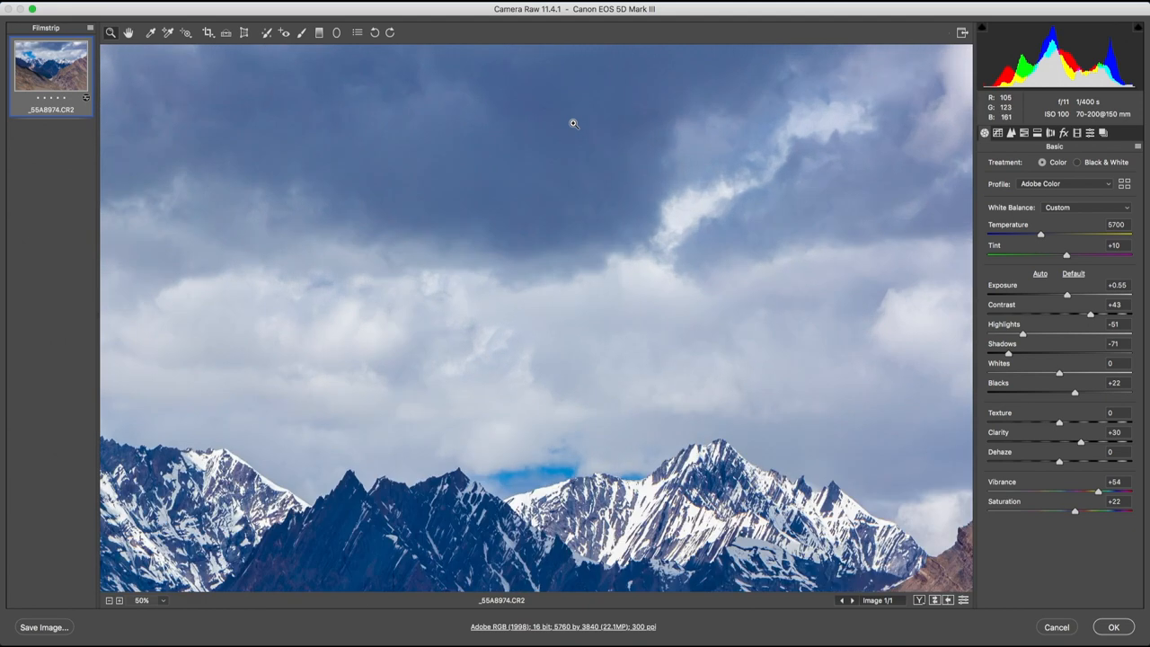
click(485, 114)
click(485, 114)
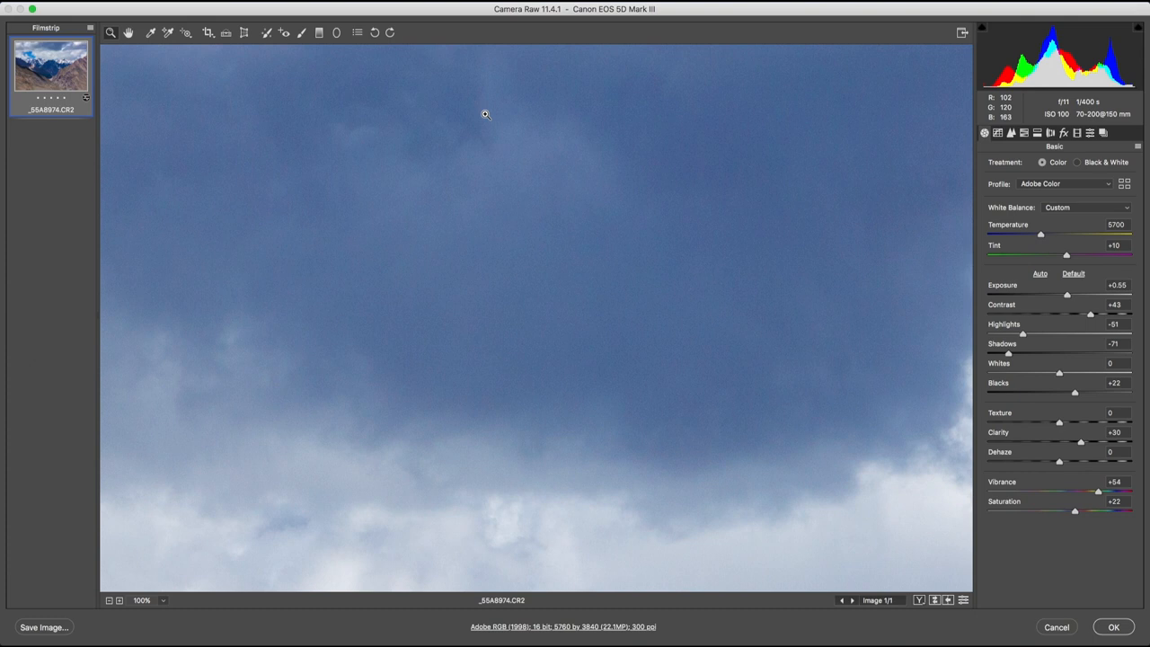
- Add a Graduated Filter over the sky with Noise Reduction +50, then fit the view
click(320, 33)
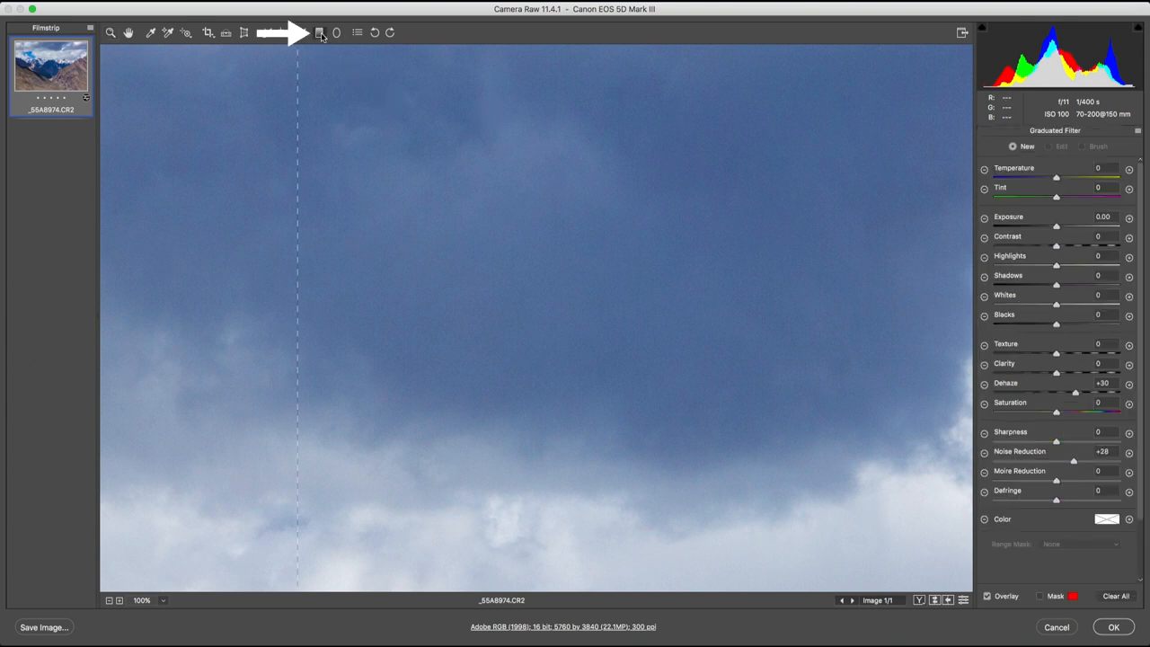
scroll(341, 395, down, 10)
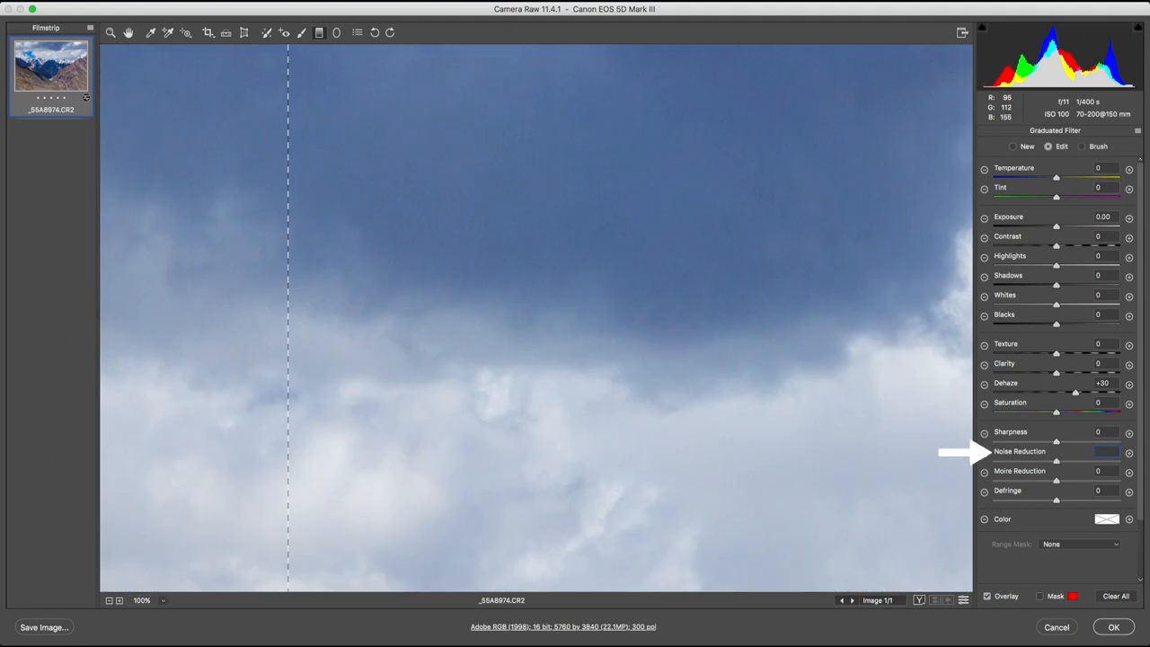
text(50)
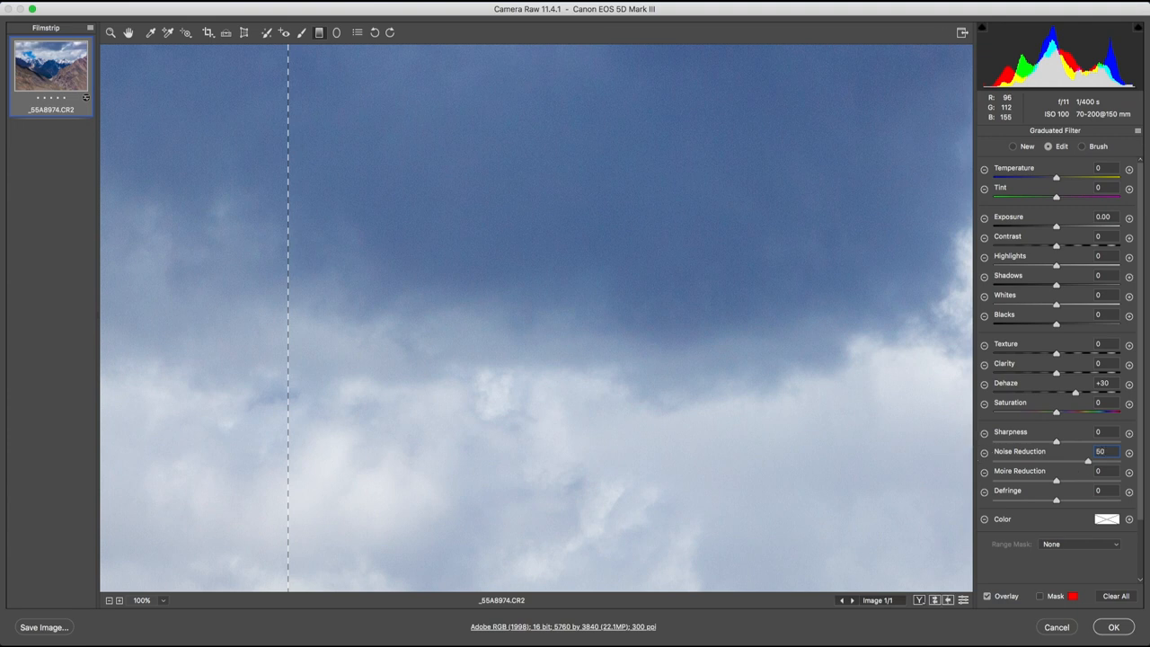
key(Return)
key(super+0)
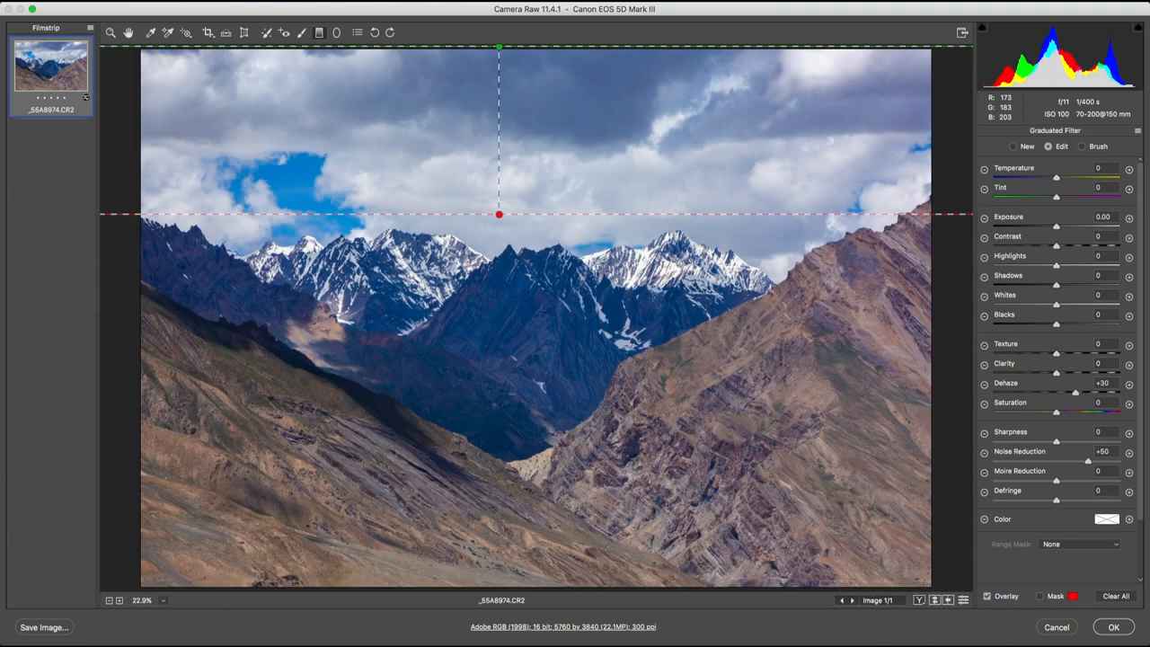
- Leave the filter and, in the Detail panel, add luminance noise reduction around 24
key(z)
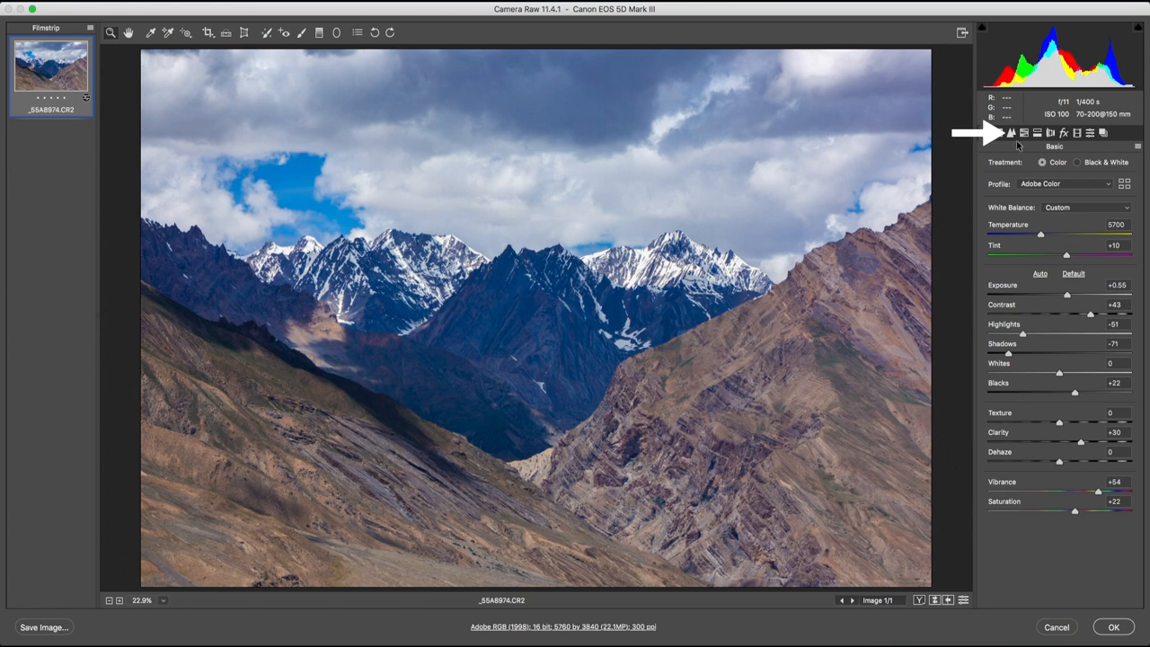
click(1011, 135)
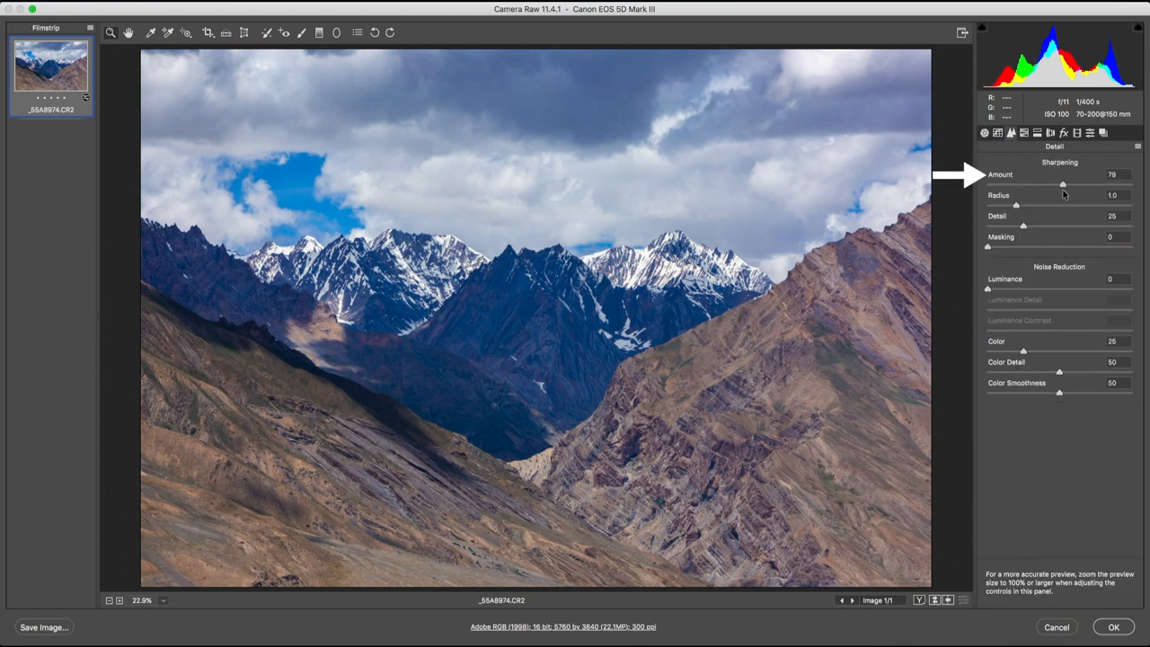
drag(988, 289, 1020, 289)
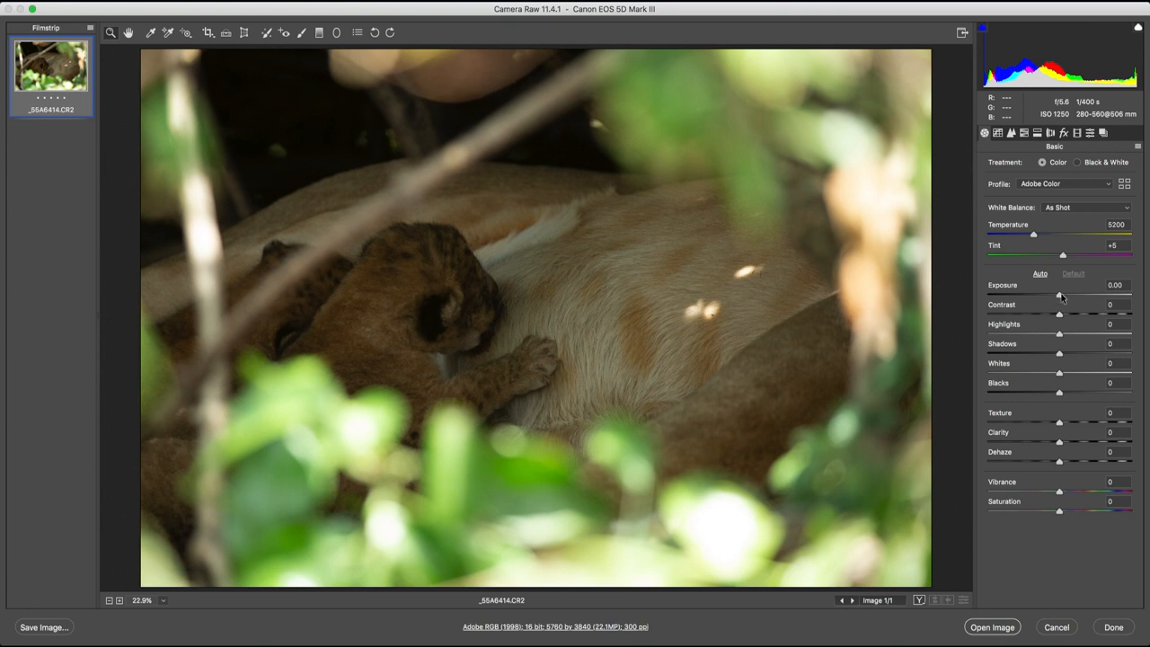
- Lift the cub photo's Shadows to +72, enable Remove Chromatic Aberration, and boost Vibrance to +40
mouse_move(1058, 352)
mouse_down()
mouse_move(1111, 353)
mouse_move(1015, 333)
mouse_move(1030, 333)
mouse_up()
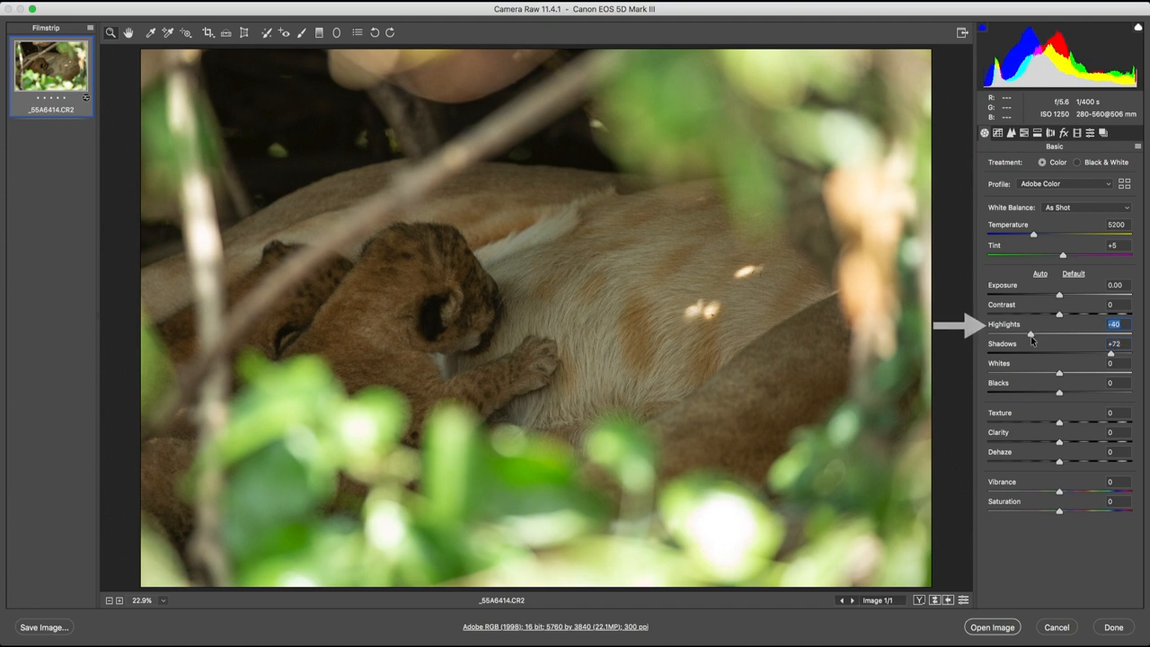
click(1051, 133)
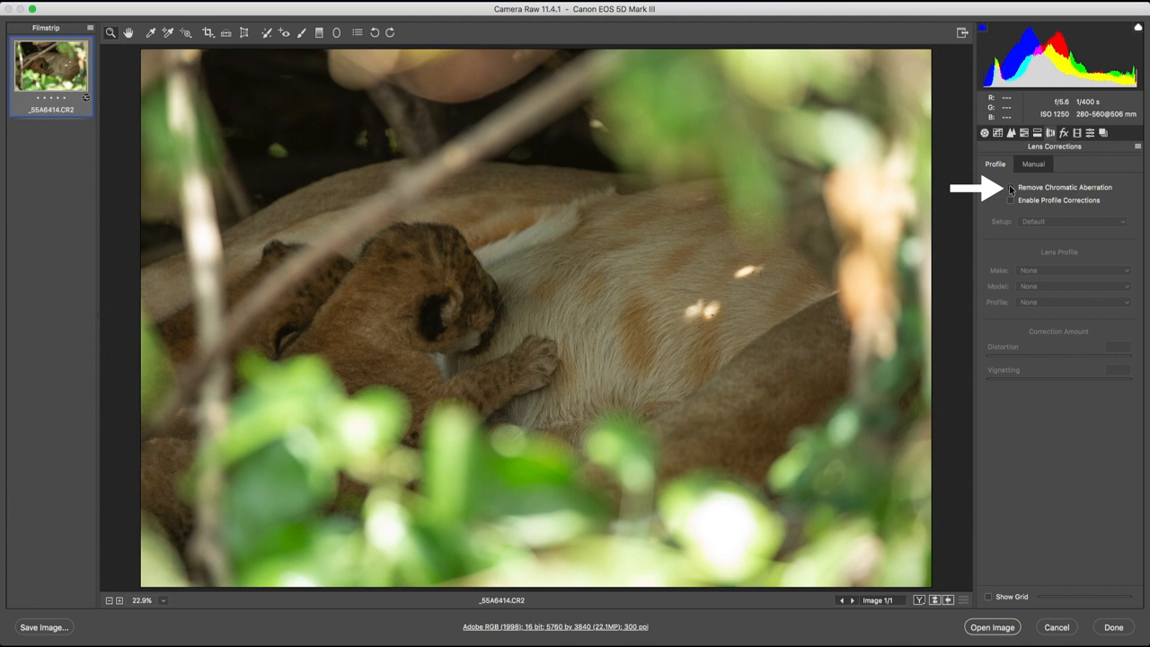
click(1011, 187)
click(986, 133)
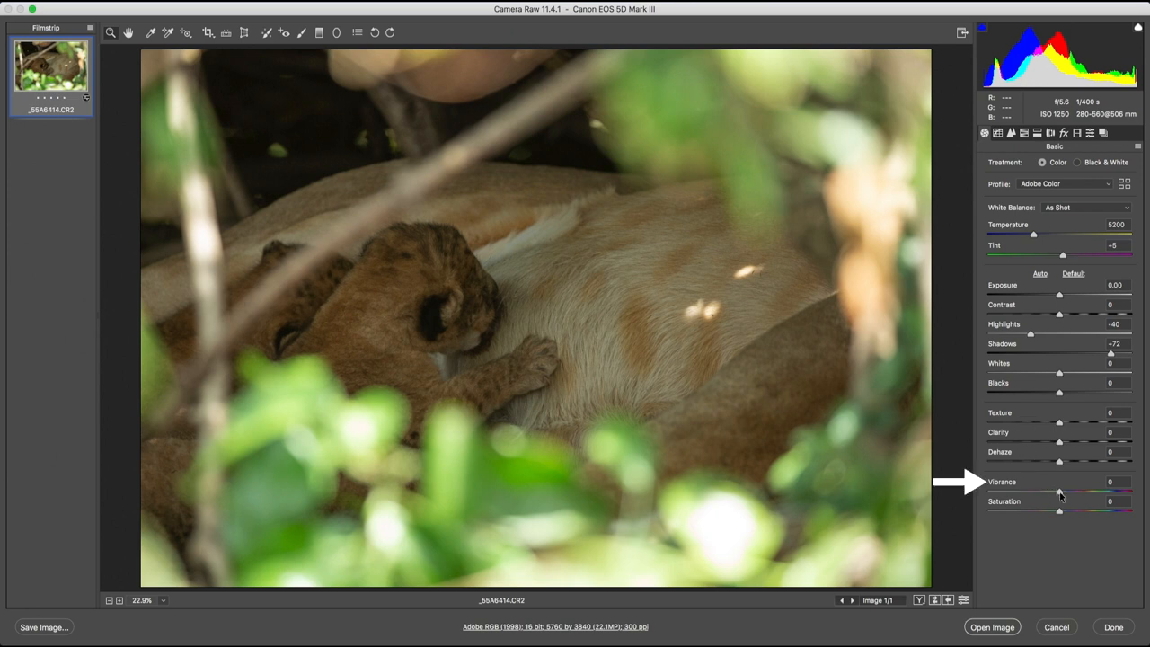
drag(1060, 492, 1089, 493)
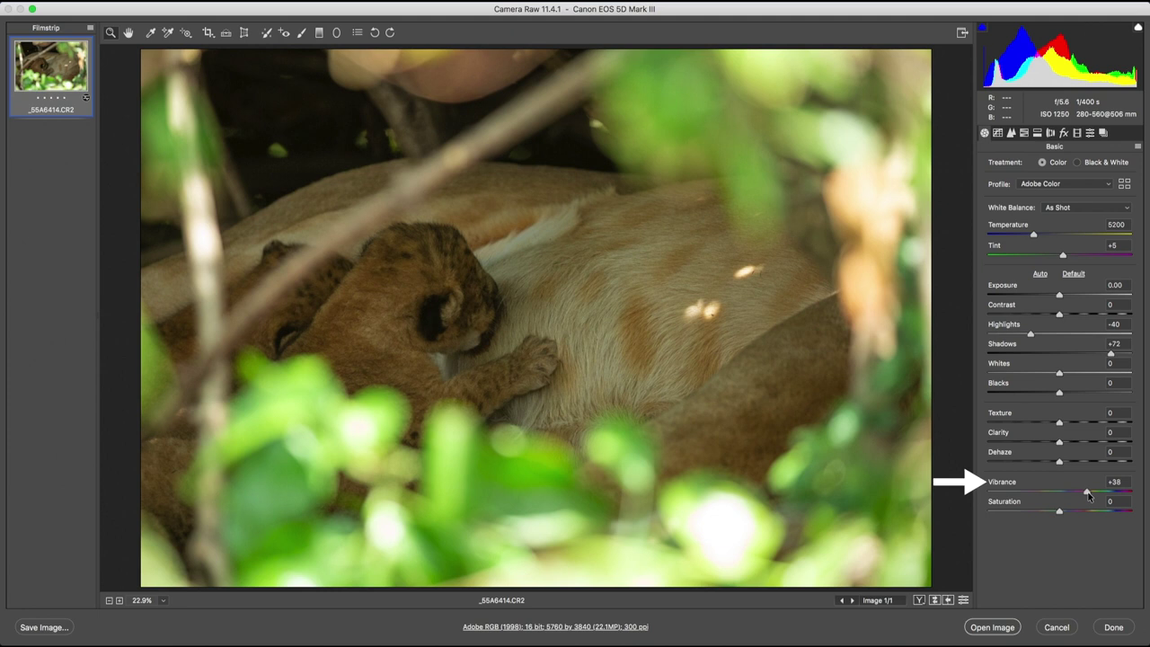
- Paint a reset brush correction with Highlights −44 over the bright foreground leaves
click(302, 34)
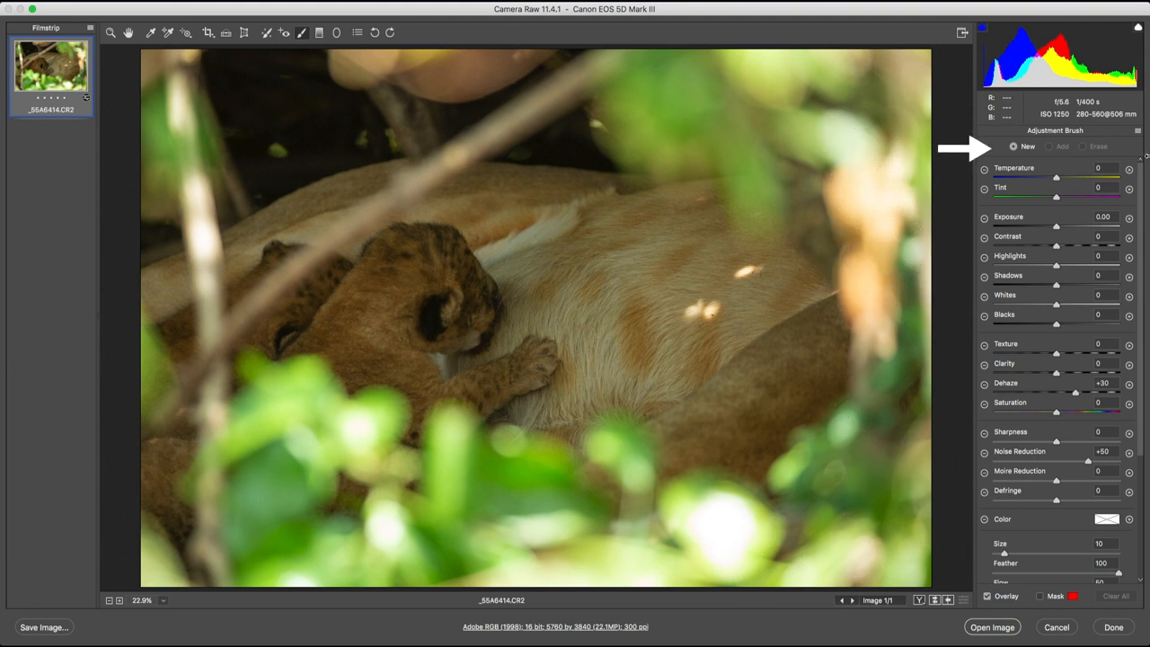
click(1138, 131)
click(1059, 159)
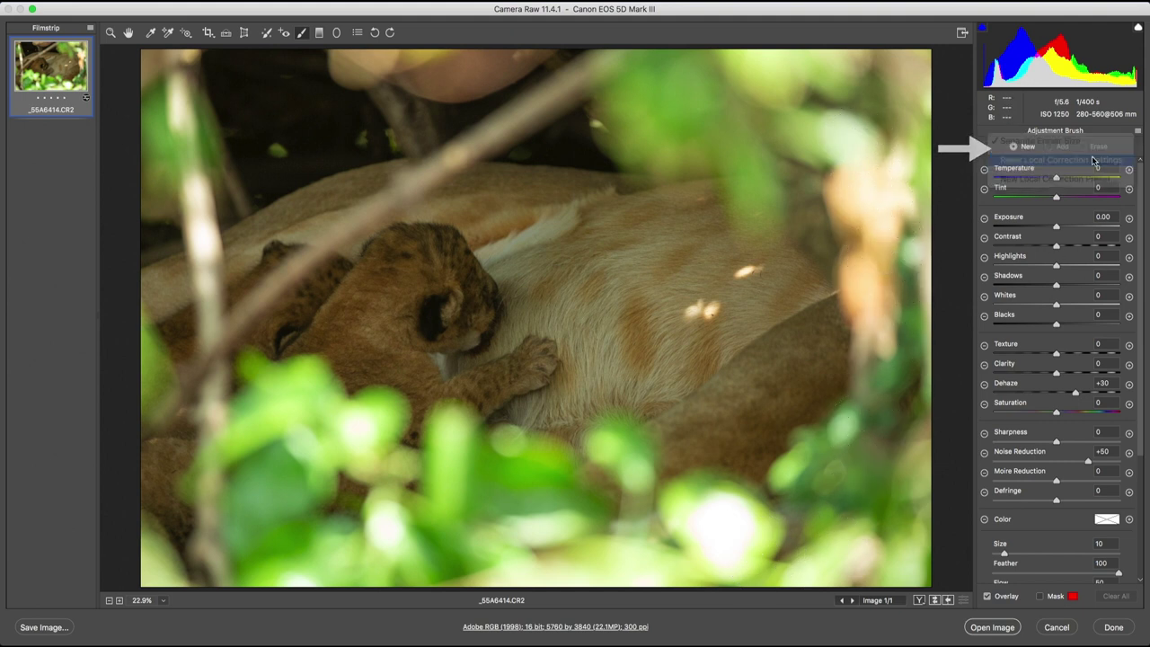
click(1030, 266)
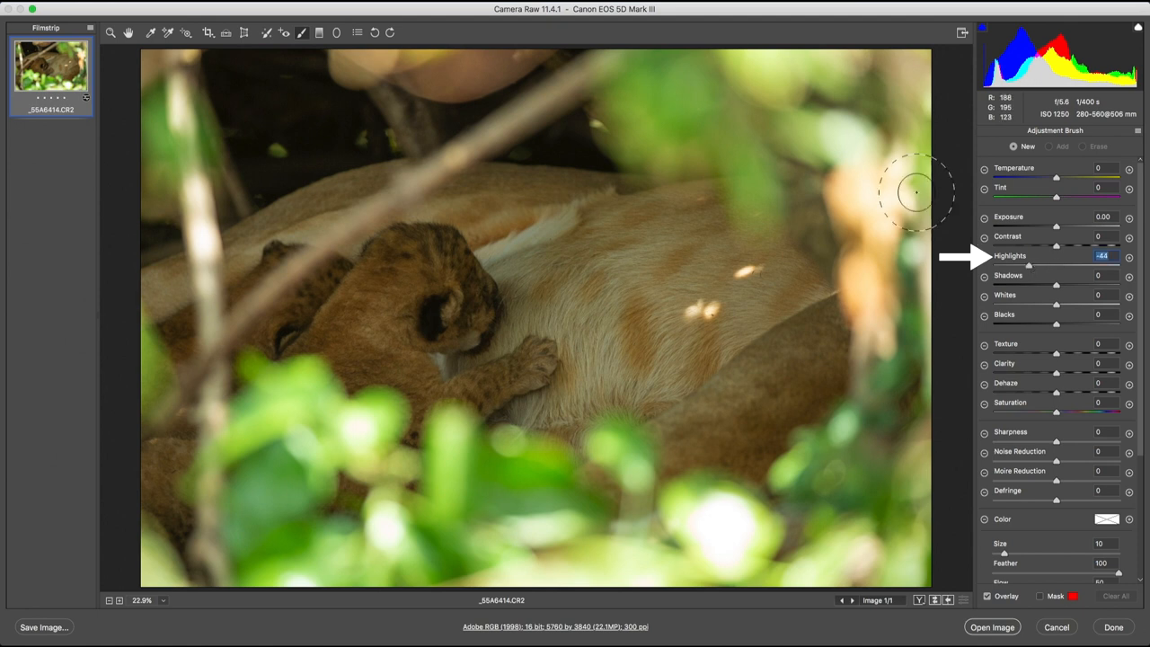
drag(898, 179, 869, 165)
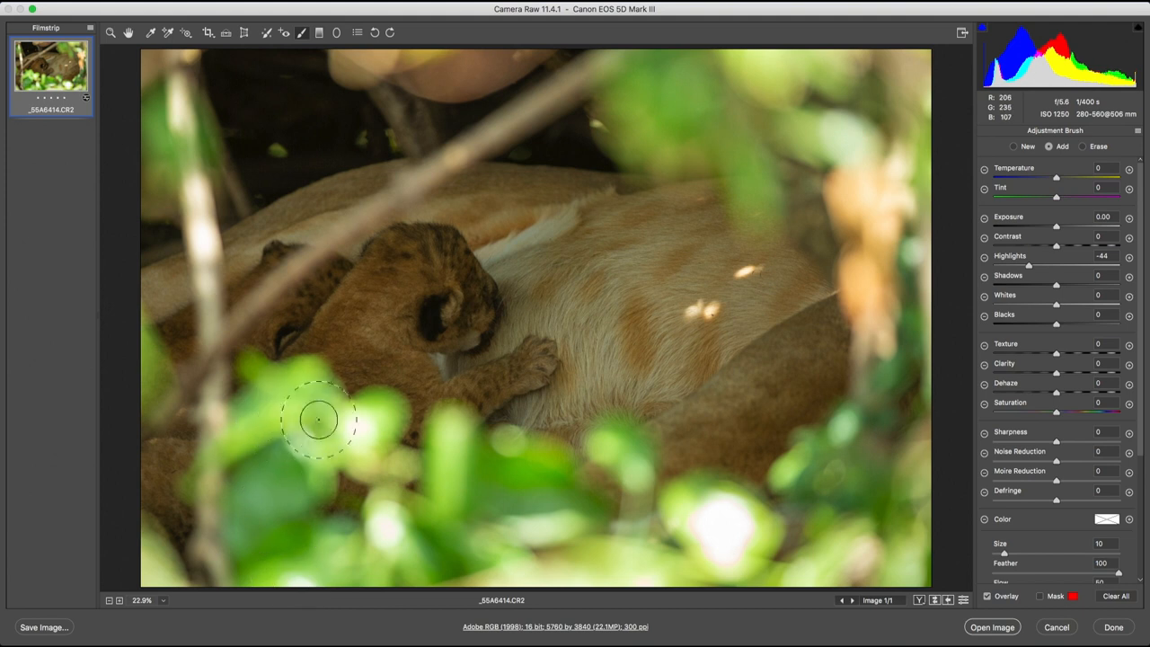
- Check the mask and restrict the correction with a Luminance range of 68–100
click(1040, 596)
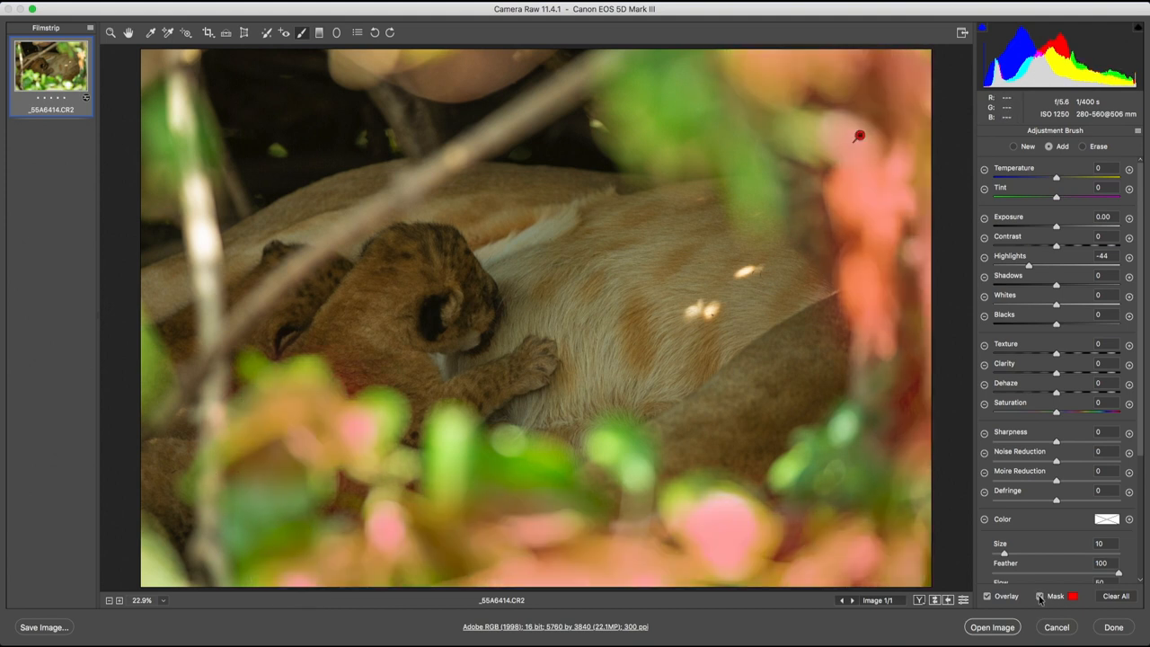
click(1040, 596)
scroll(1057, 449, down, 5)
click(1078, 545)
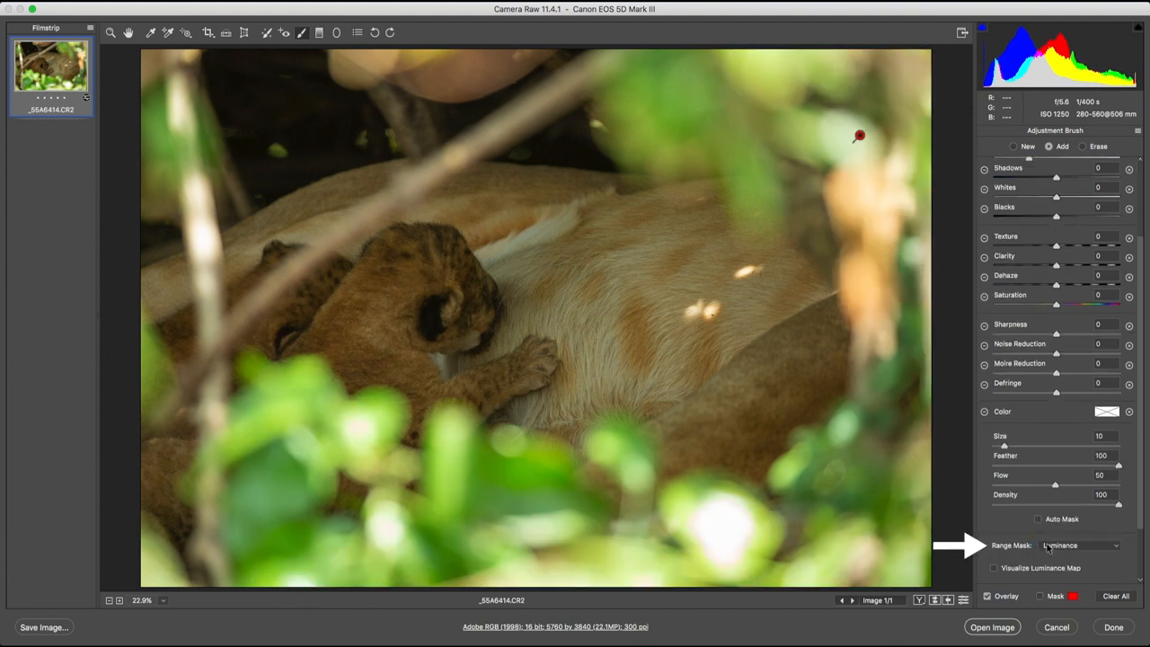
scroll(1058, 550, down, 3)
mouse_move(994, 536)
mouse_down()
mouse_move(1114, 534)
mouse_move(1078, 534)
mouse_up()
click(1040, 596)
- Start a fresh reset brush correction and paint over the sunlit spots on the lioness's back
click(1013, 147)
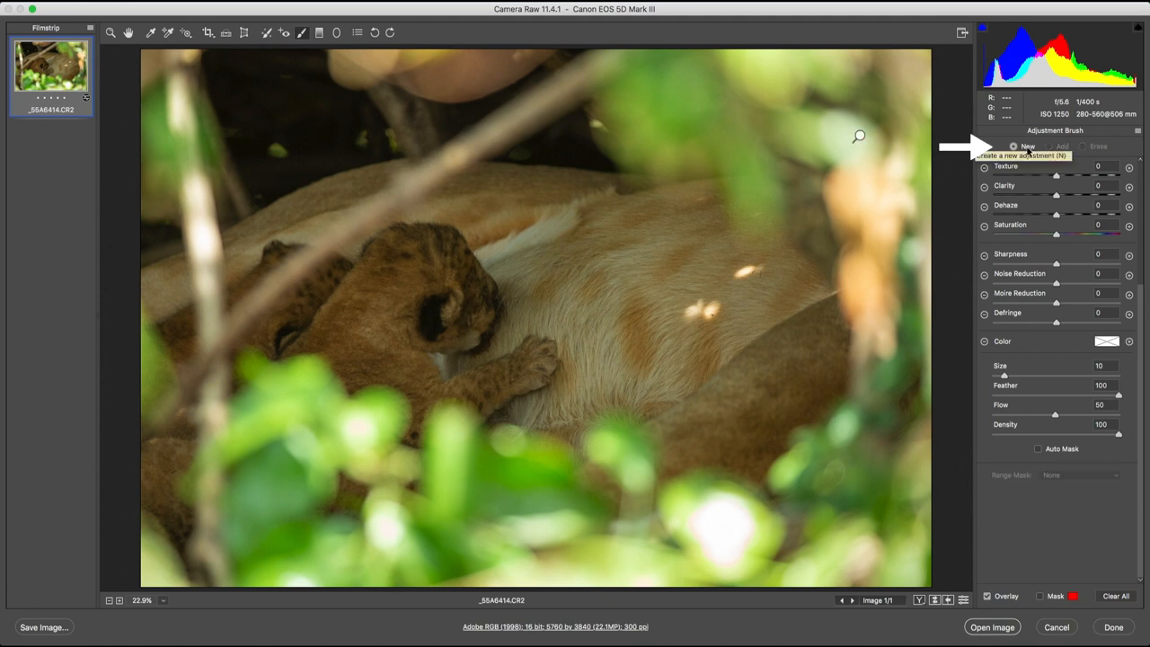
click(1013, 147)
click(1137, 131)
click(1061, 160)
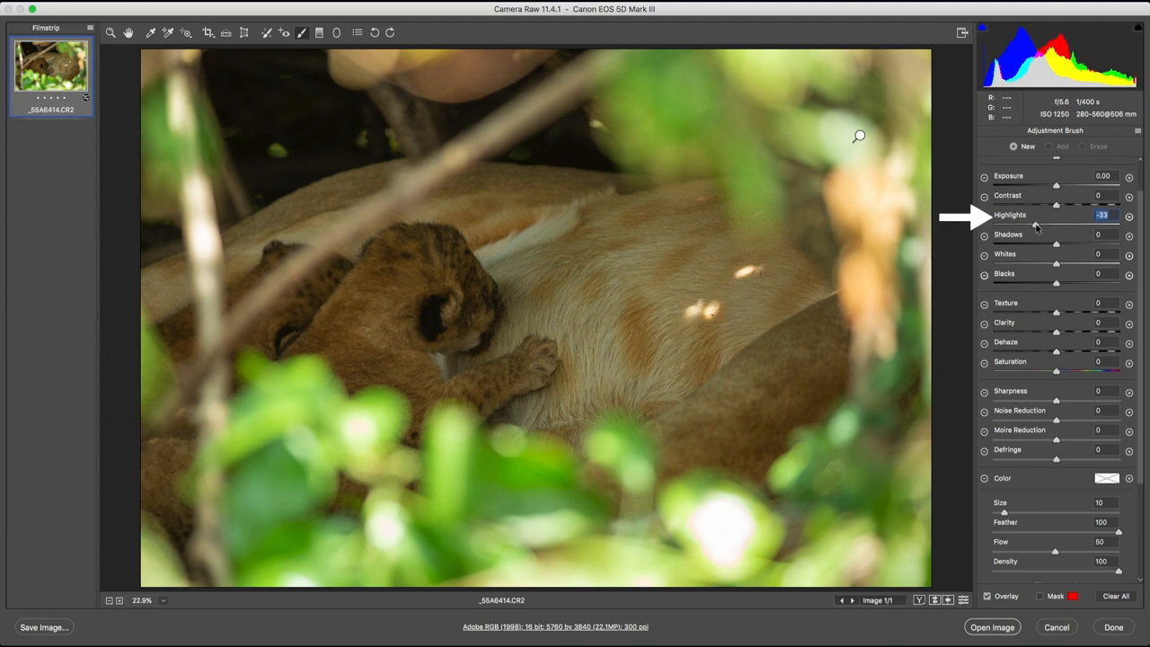
drag(757, 261, 701, 310)
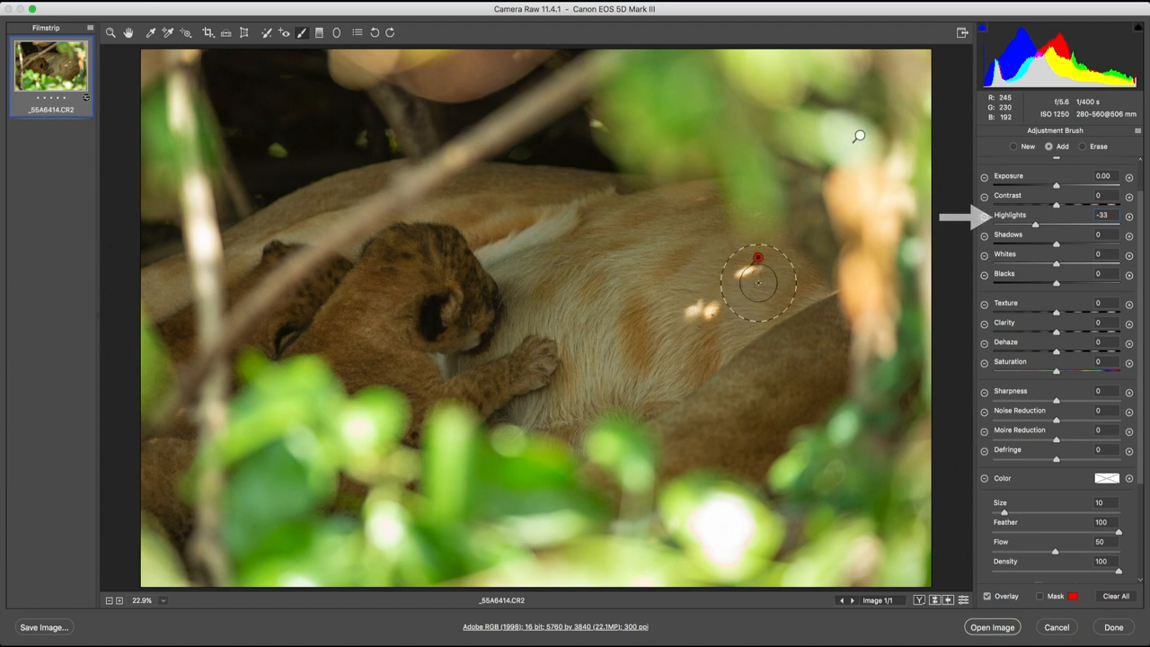
click(1040, 595)
scroll(1059, 404, down, 5)
- Restrict the correction with a Luminance range mask to 95–100 and hide the overlay
click(1078, 523)
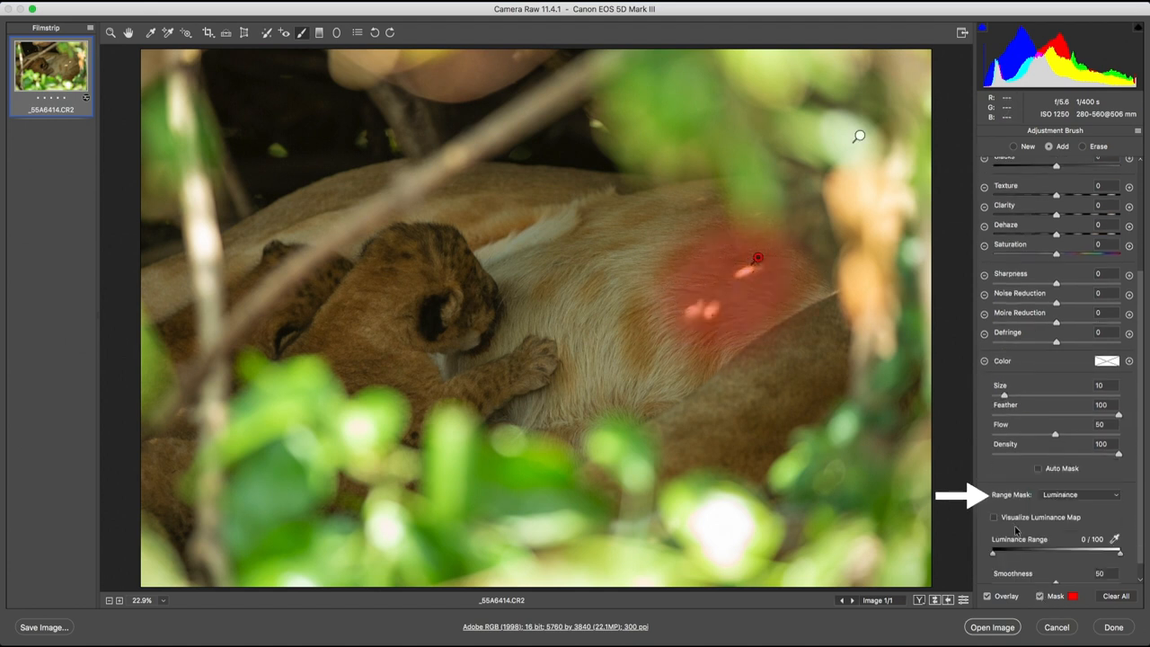
drag(994, 551, 1112, 552)
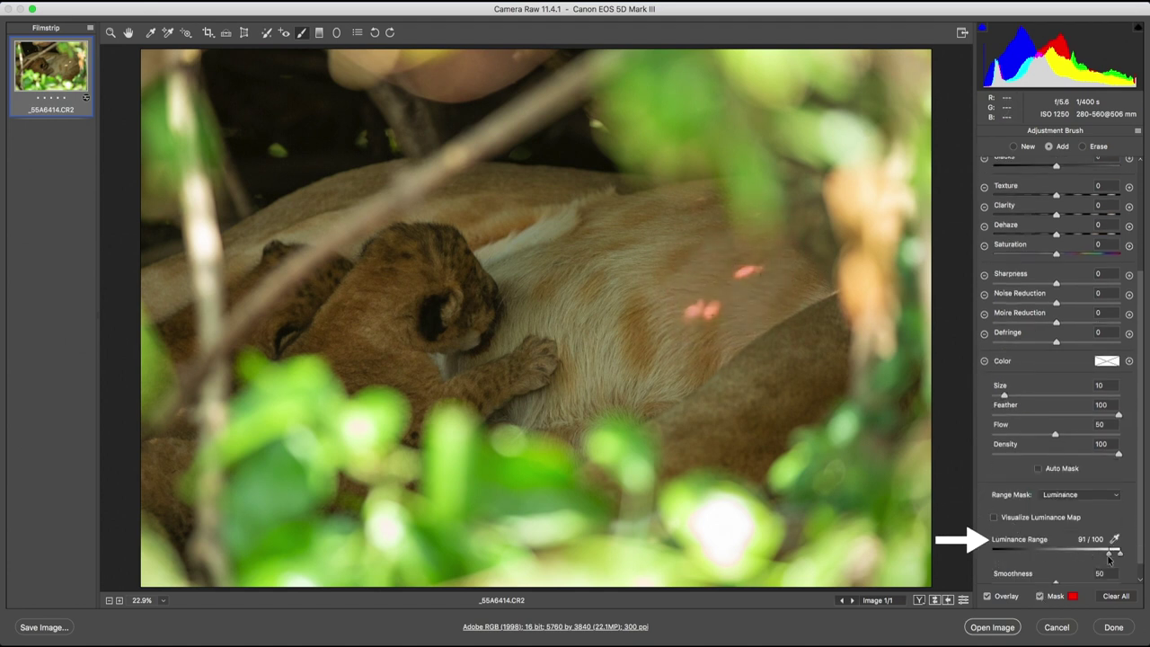
click(1040, 595)
scroll(1060, 359, up, 5)
- Set the bright spots' Exposure to −1.30 and Highlights to −21
mouse_move(1055, 263)
mouse_down()
mouse_move(992, 263)
mouse_move(1004, 263)
mouse_up()
mouse_move(1056, 224)
mouse_down()
mouse_move(1006, 224)
mouse_move(1035, 224)
mouse_up()
drag(1006, 263, 1042, 264)
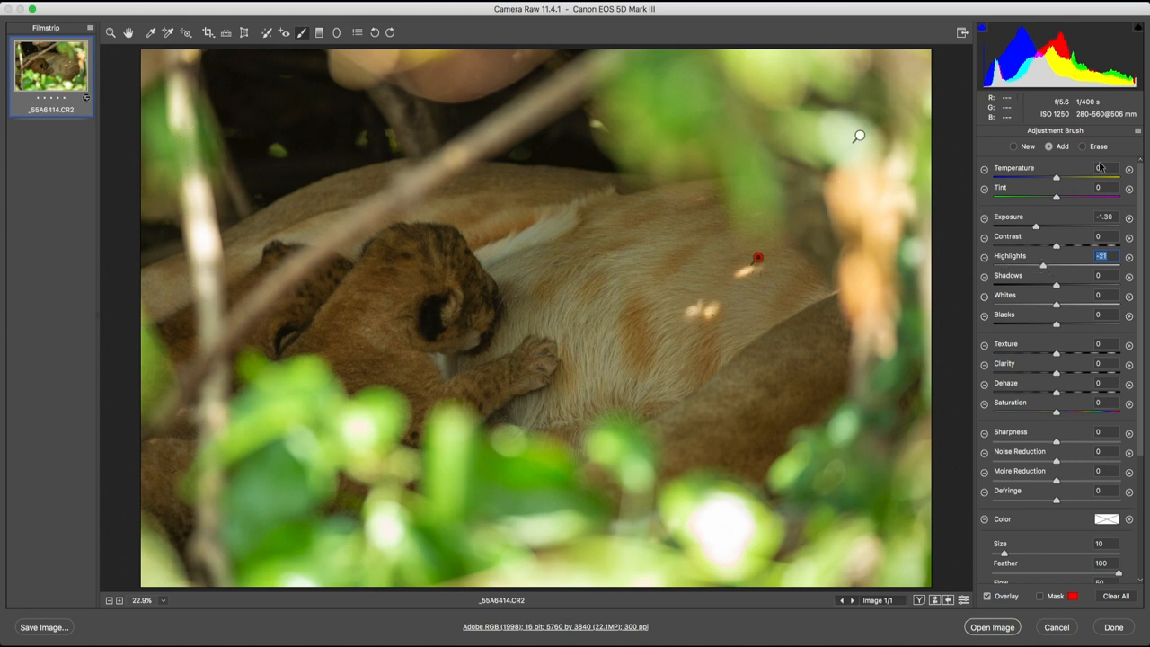
- Start a new reset correction and paint it on the bright top-left branch with the mask shown
click(1013, 147)
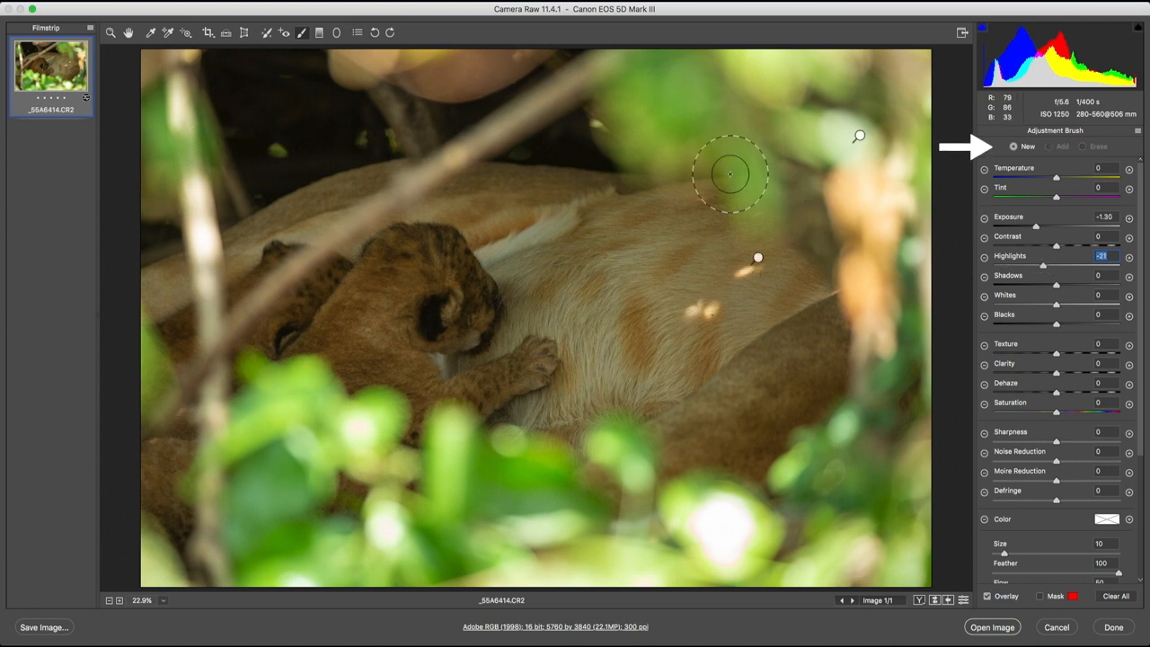
click(1137, 132)
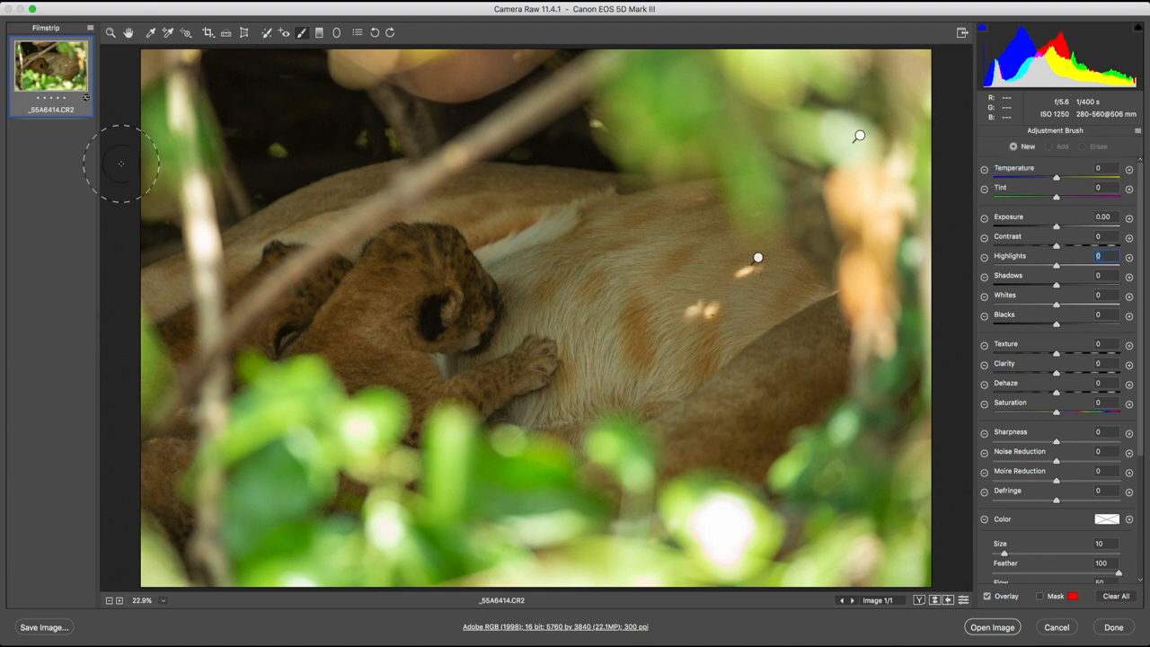
click(181, 67)
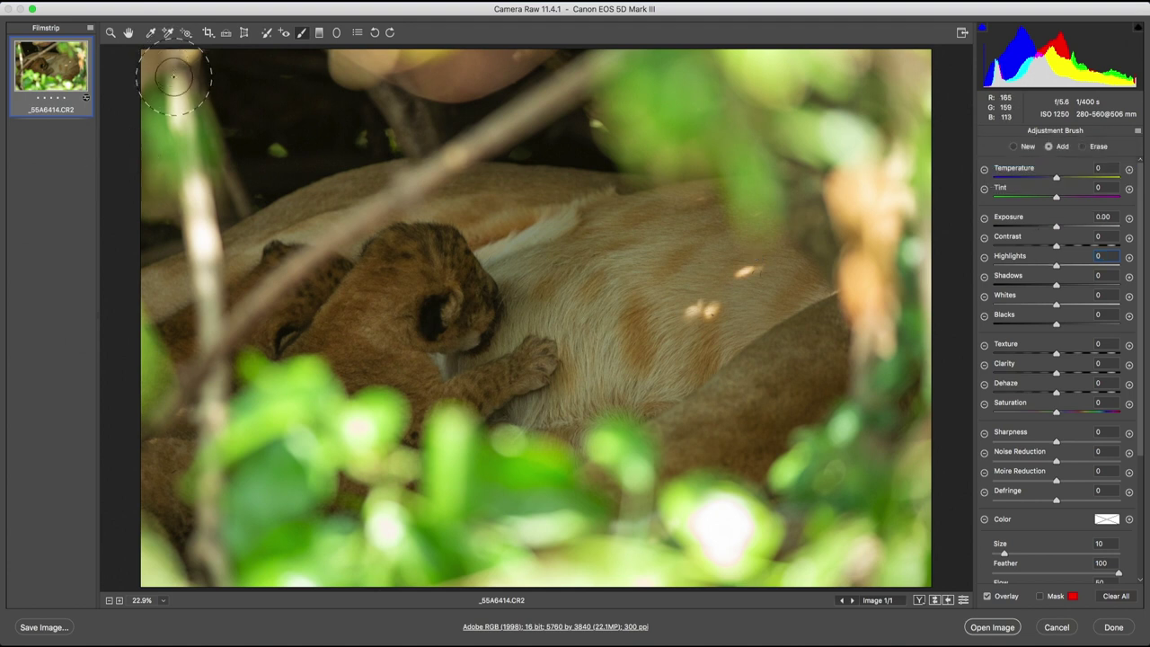
click(1040, 597)
scroll(1055, 449, down, 5)
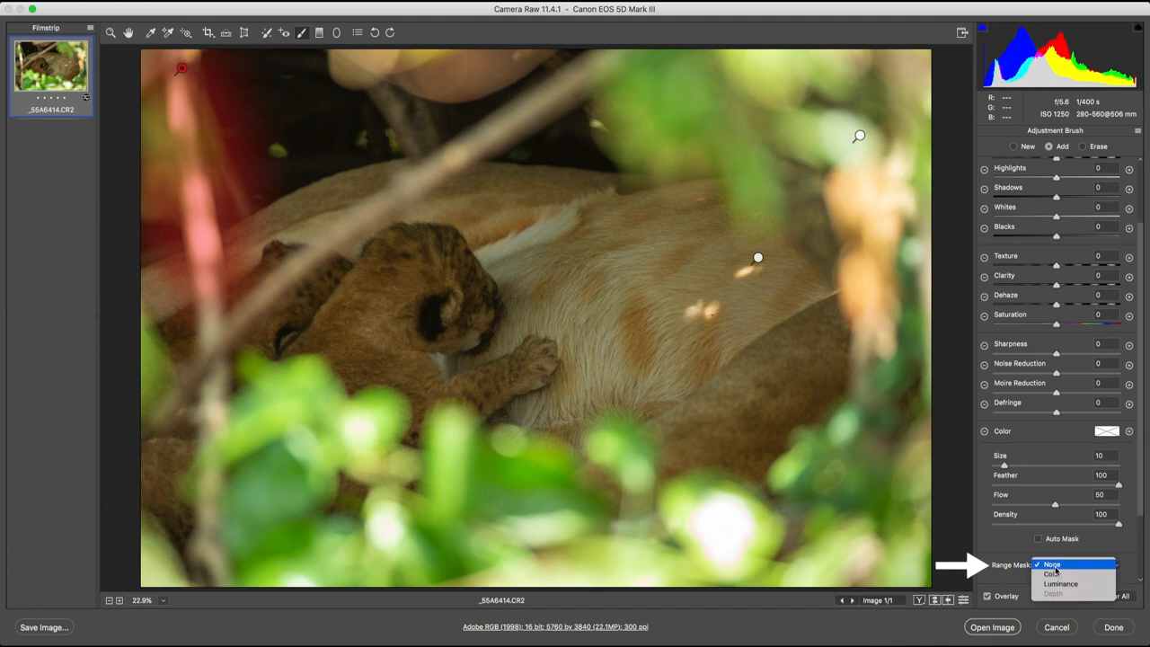
- Limit the branch correction to bright tones with a Luminance range mask and lower Highlights to -56
click(1078, 564)
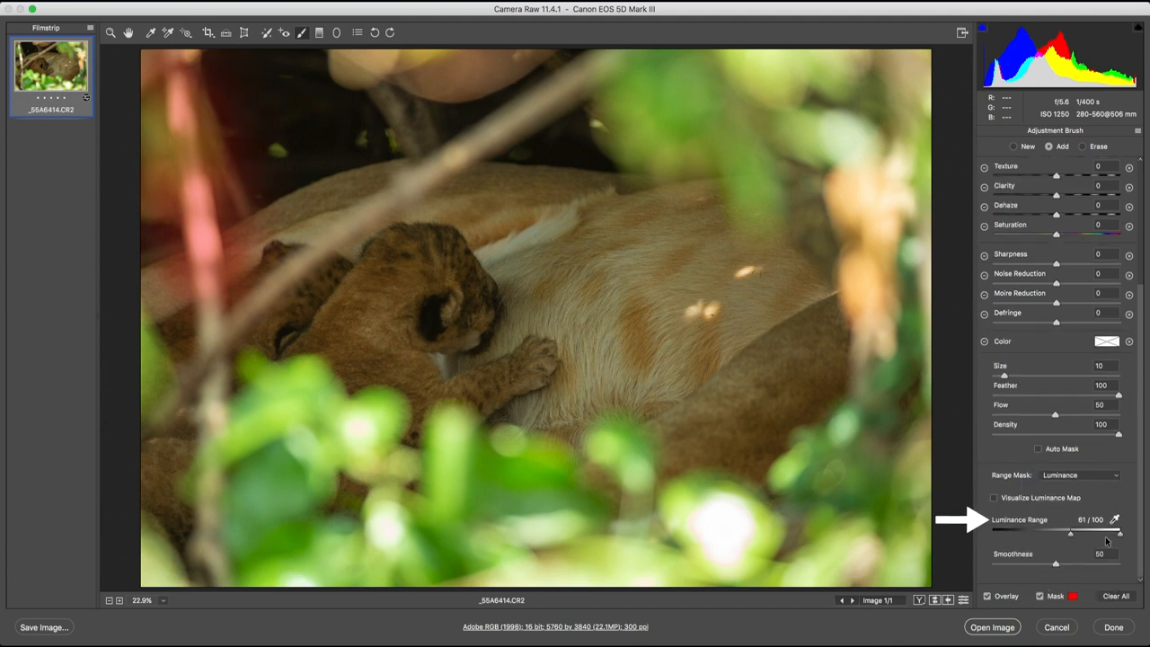
drag(995, 533, 1112, 533)
key(y)
scroll(1042, 402, up, 5)
drag(1055, 262, 1047, 265)
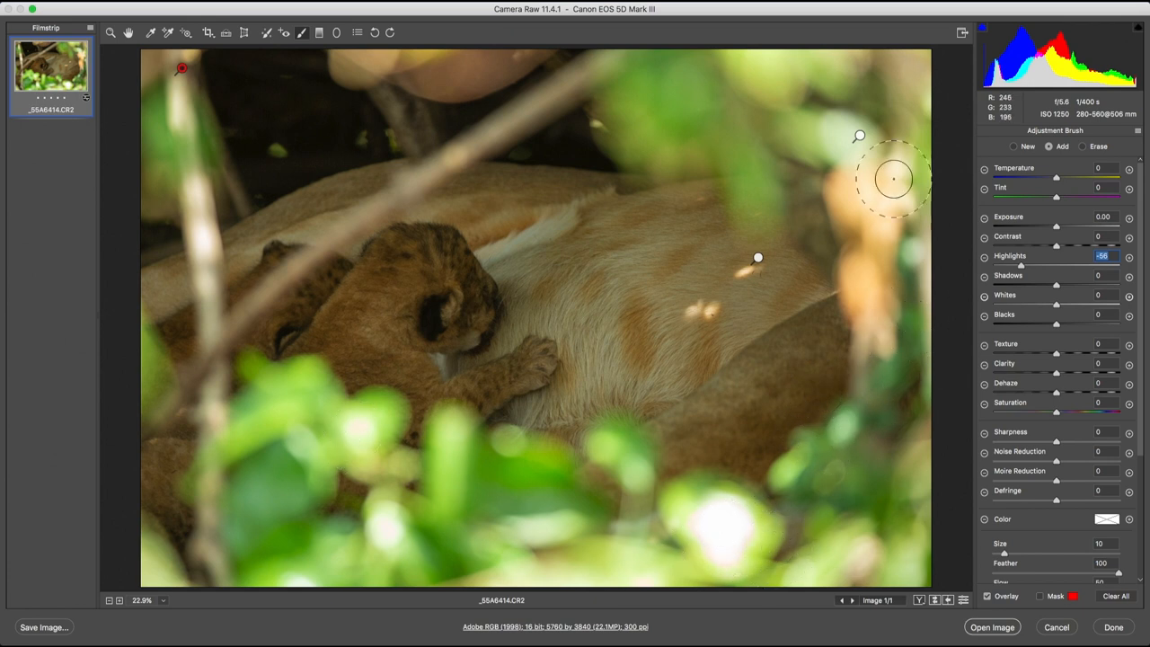
- Darken the top-right foliage correction to Exposure -0.65 and brush it over the blown leaf near bottom centre
click(858, 135)
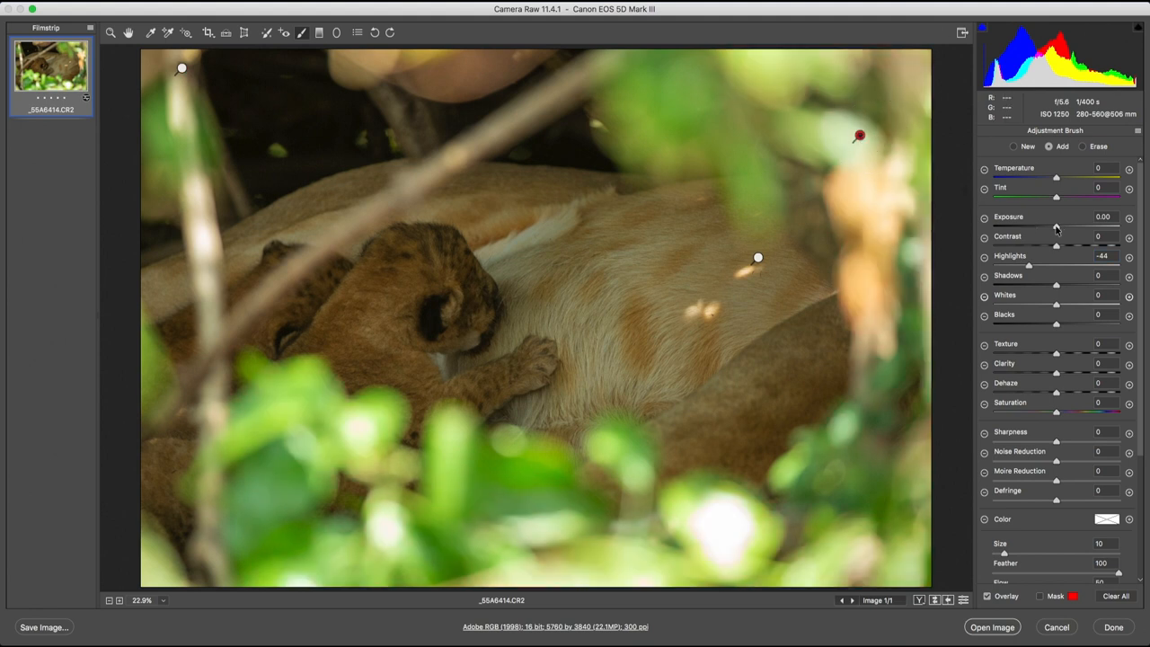
drag(1056, 225, 1045, 226)
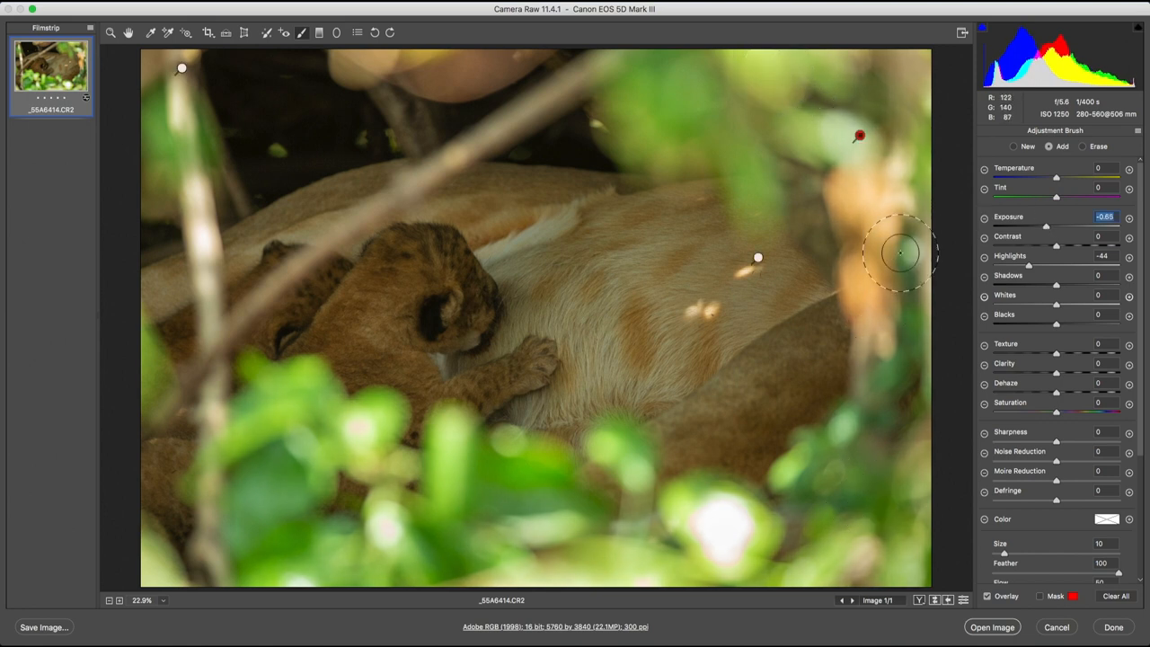
click(724, 531)
- Reset local correction settings to zero and paint the fresh correction across the lioness and cubs
click(1137, 131)
click(1061, 160)
mouse_move(755, 260)
mouse_down()
mouse_move(426, 332)
mouse_move(629, 377)
mouse_move(728, 422)
mouse_move(813, 215)
mouse_move(512, 207)
mouse_move(270, 252)
mouse_move(460, 231)
mouse_up()
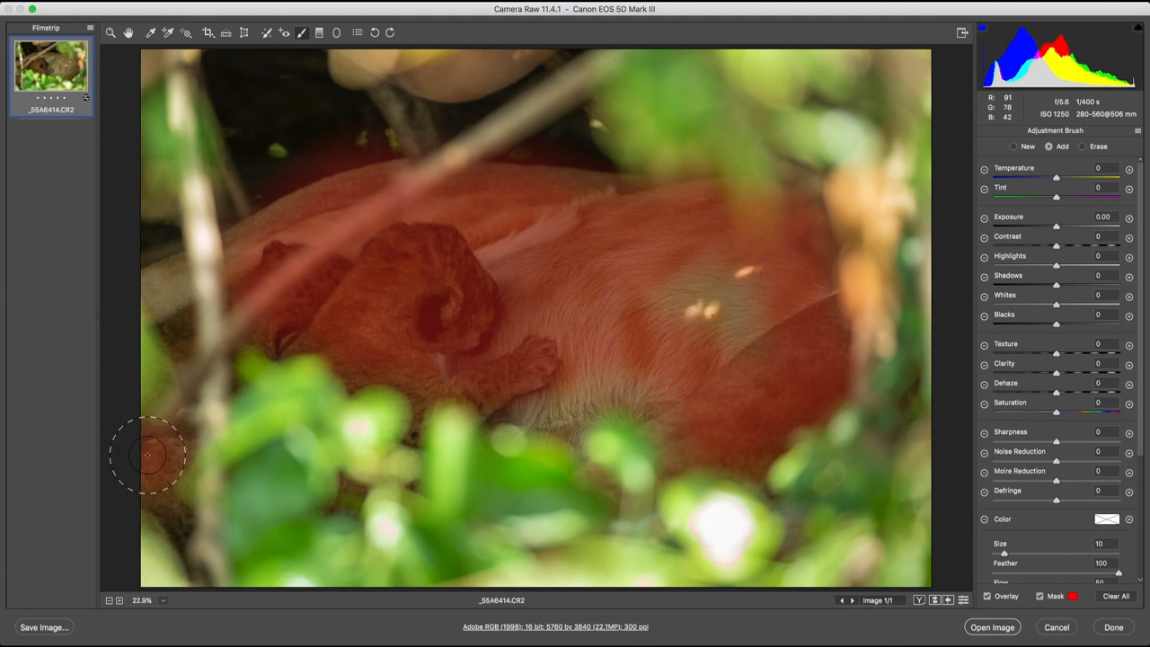
mouse_move(152, 449)
mouse_down()
mouse_move(162, 296)
mouse_move(207, 242)
mouse_move(595, 209)
mouse_up()
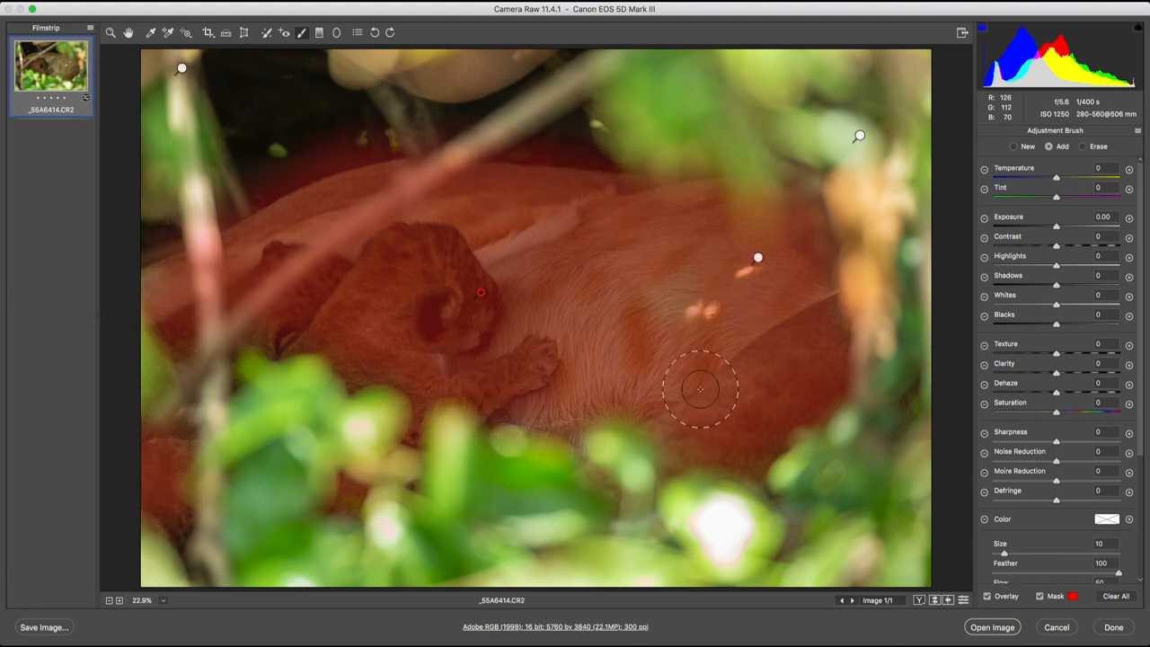
scroll(1059, 537, down, 5)
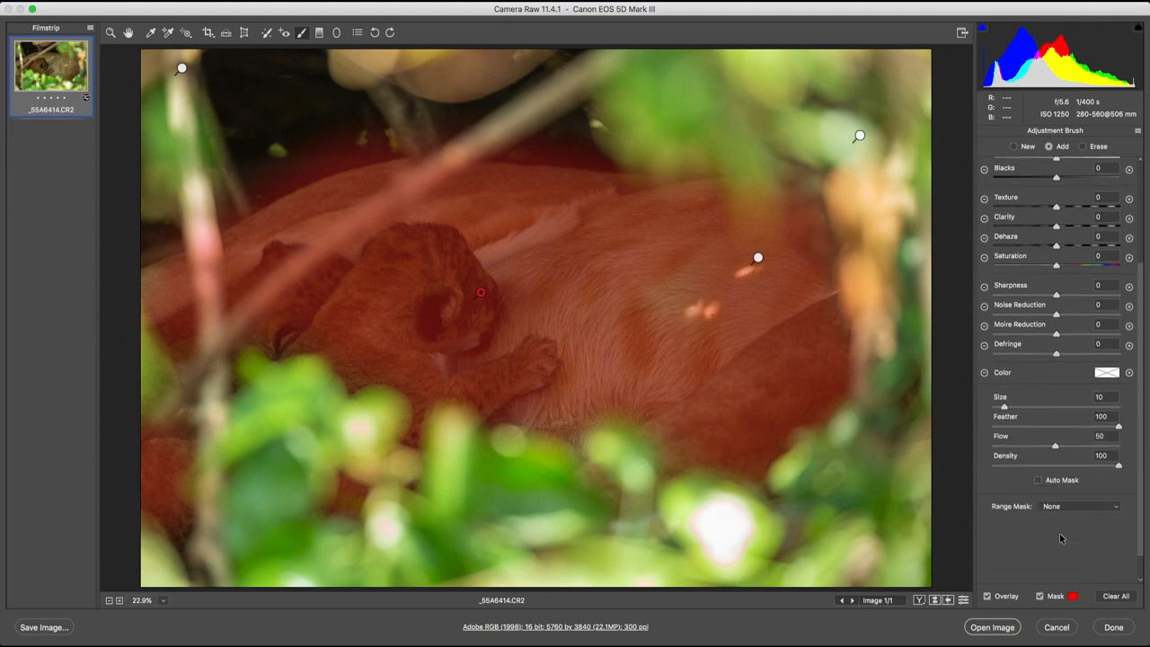
scroll(1059, 537, down, 3)
- Set a Luminance range mask of 0/30 on the lion correction and erase its spill above the lioness's back
click(1059, 476)
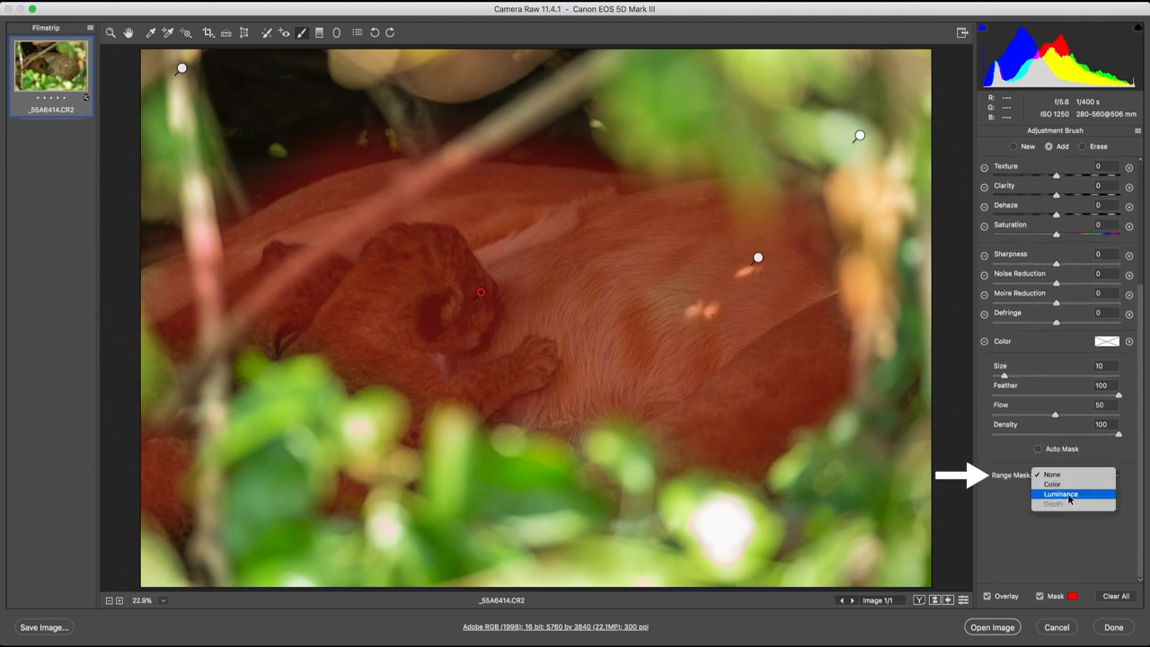
click(1061, 494)
drag(1118, 535, 1030, 535)
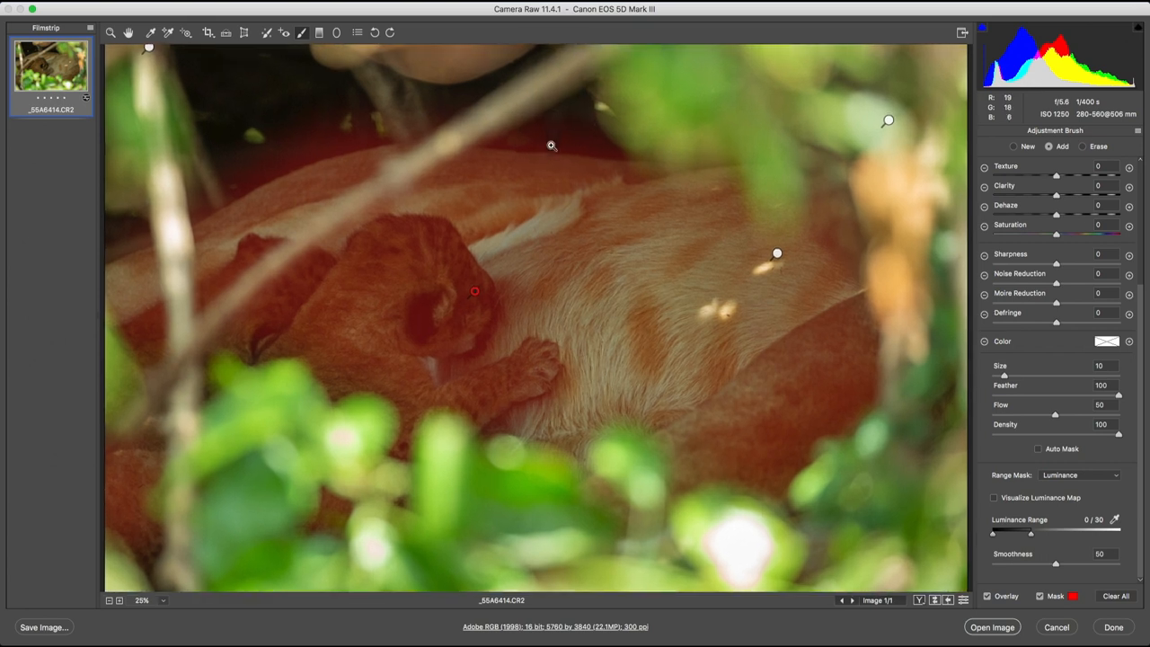
scroll(551, 144, up, 3)
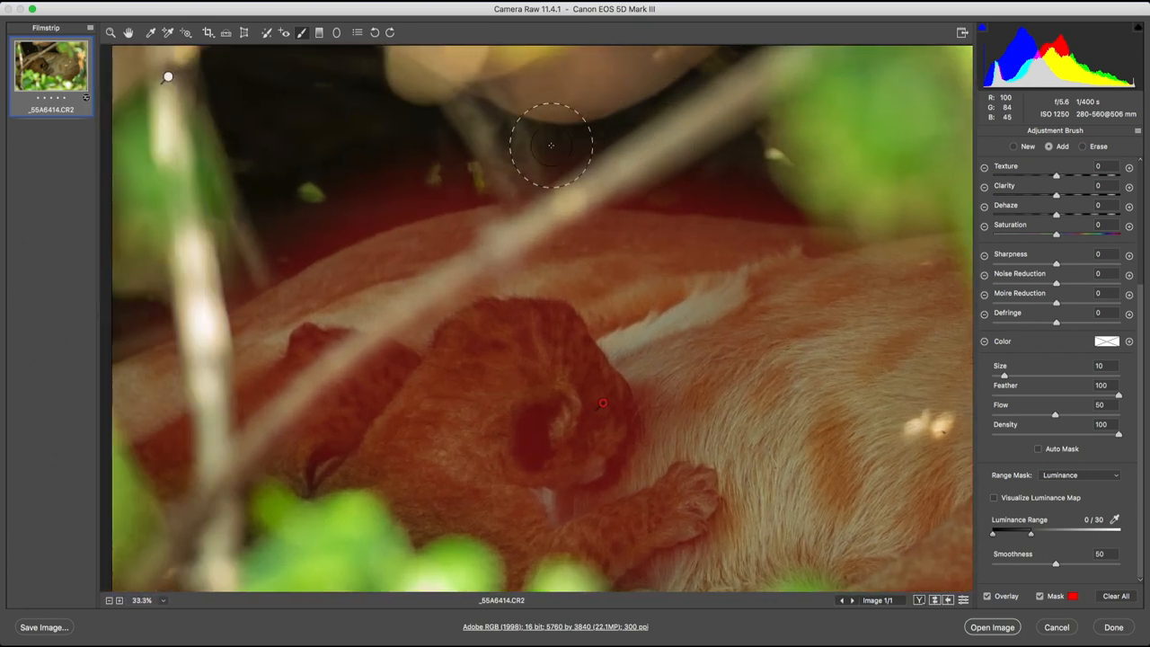
key(alt)
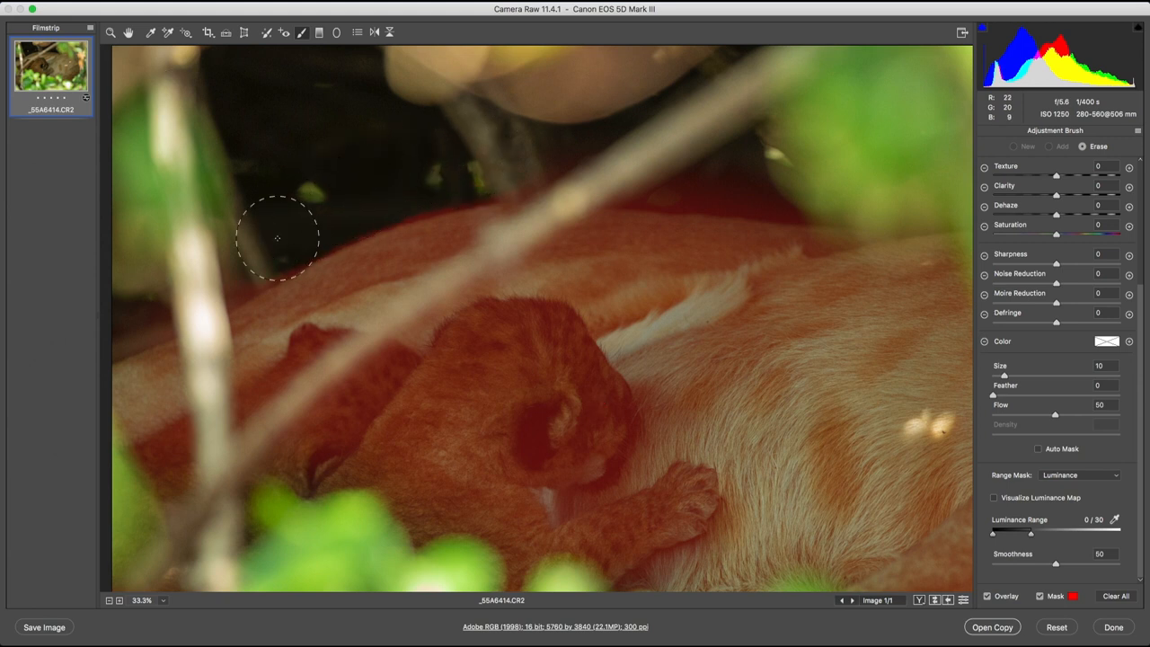
scroll(270, 225, down, 1)
mouse_move(808, 135)
mouse_down()
mouse_move(665, 143)
mouse_move(404, 108)
mouse_up()
scroll(809, 225, down, 5)
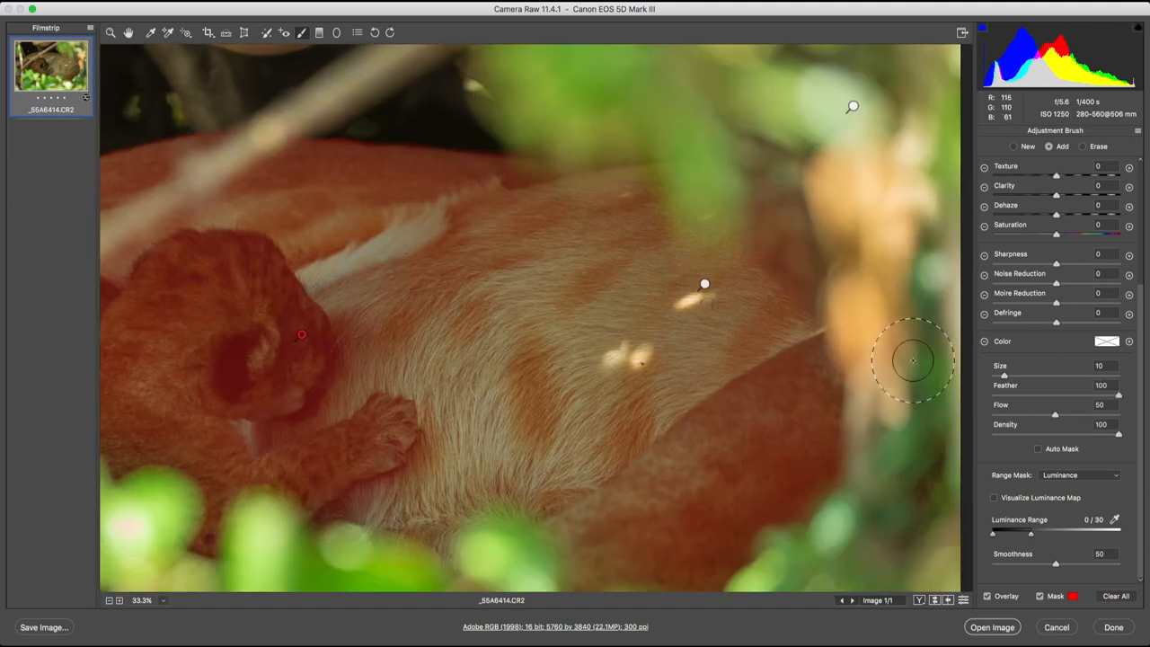
- Set the lion correction to Exposure +1.05, Shadows +30, Contrast +49, Clarity +41, Saturation +62
key(ctrl+0)
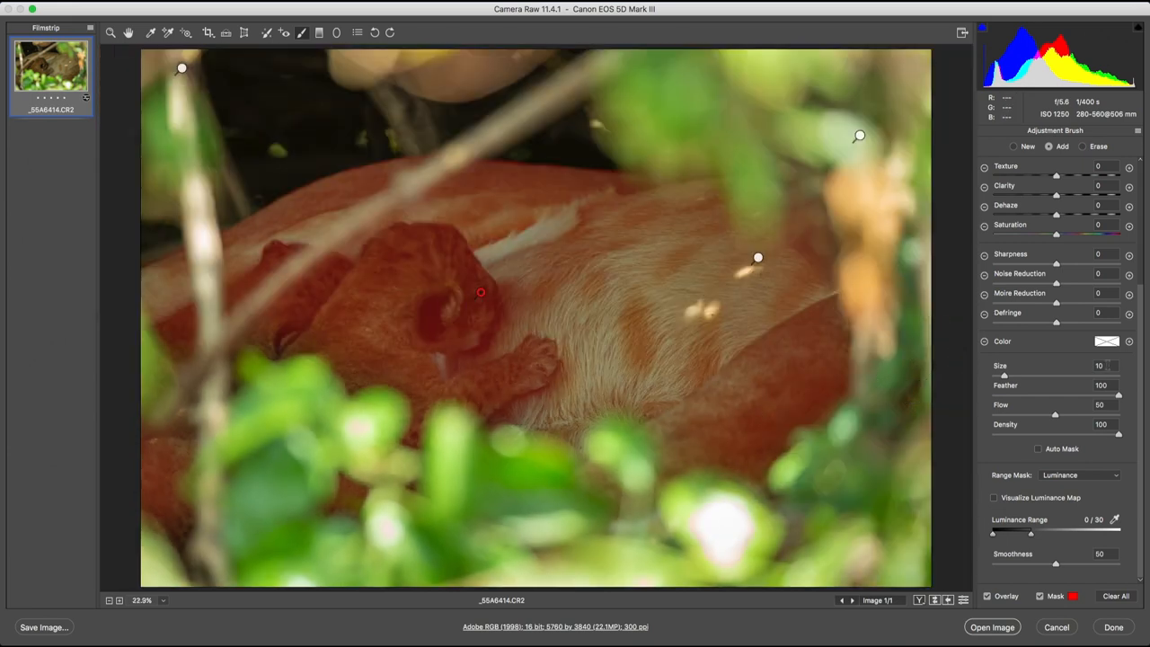
click(1040, 595)
scroll(1043, 359, up, 5)
drag(1056, 225, 1073, 225)
drag(1055, 285, 1076, 285)
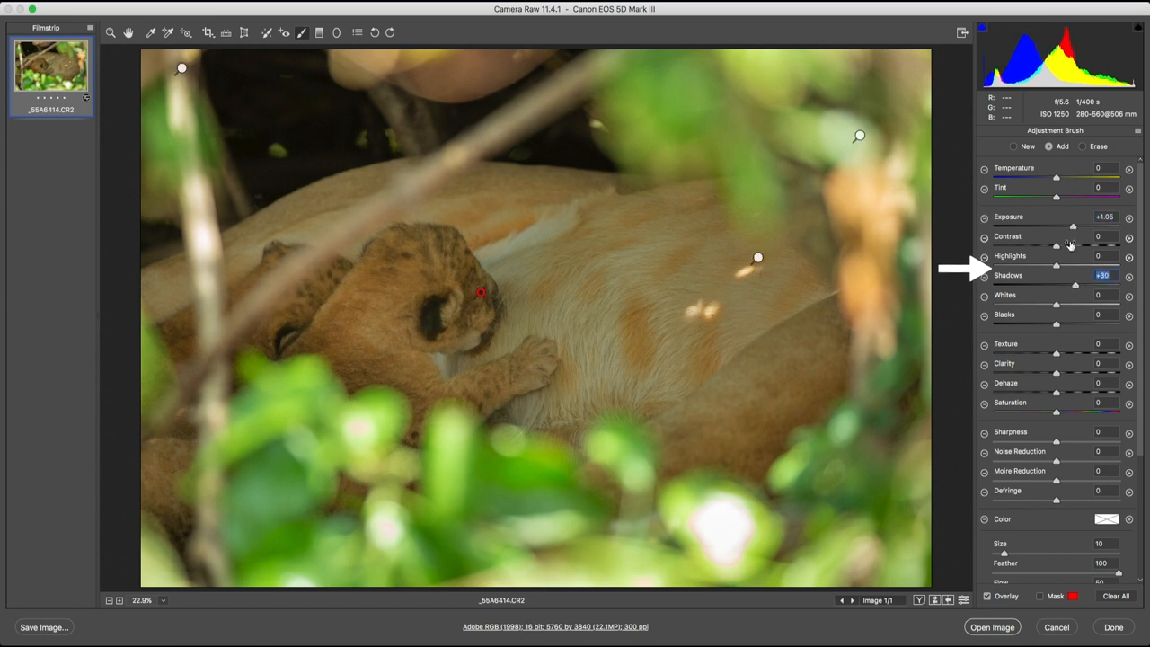
drag(1055, 246, 1086, 247)
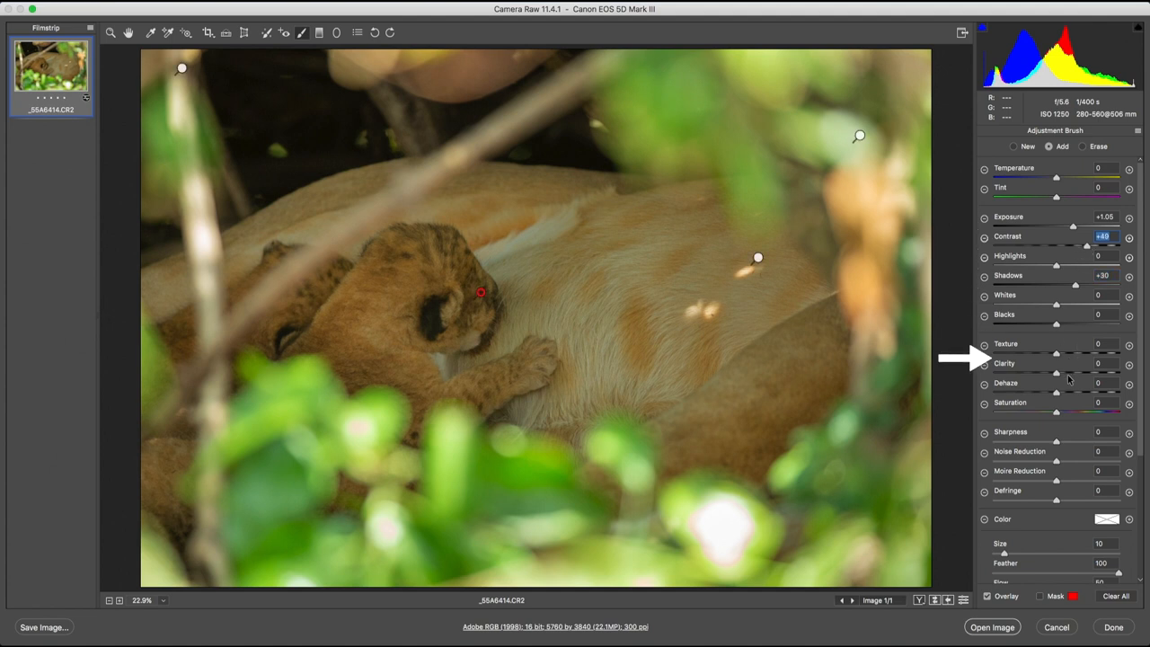
drag(1055, 372, 1082, 374)
drag(1056, 412, 1068, 414)
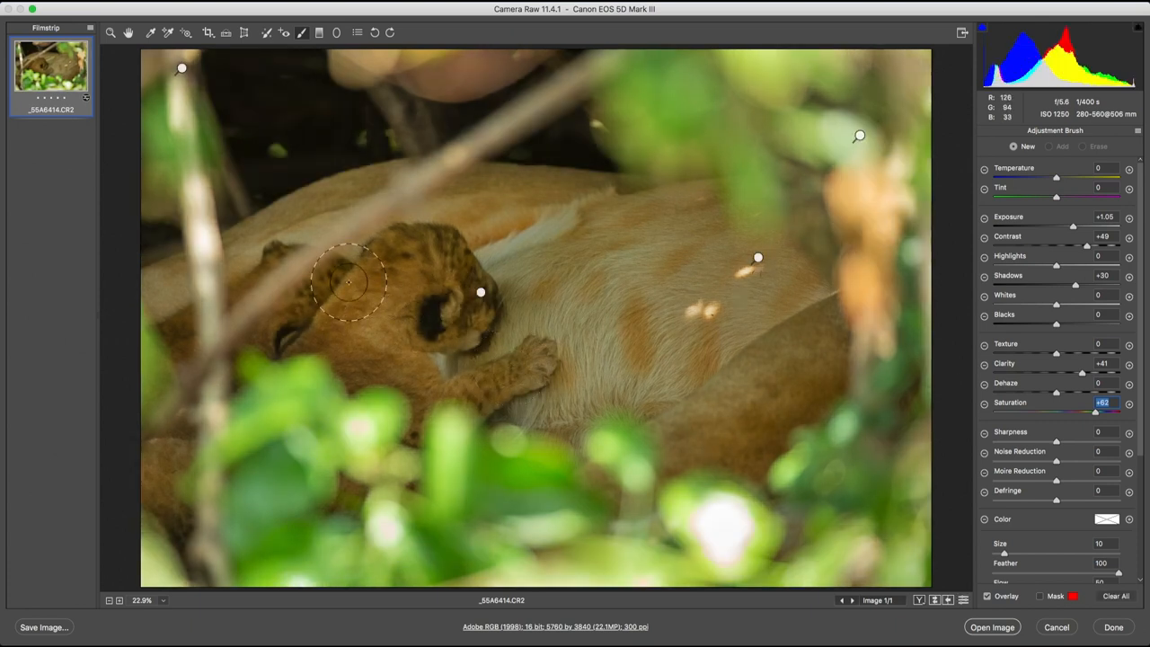
- Paint a new correction over the front cub's head with a smaller brush and hide the mask
click(402, 260)
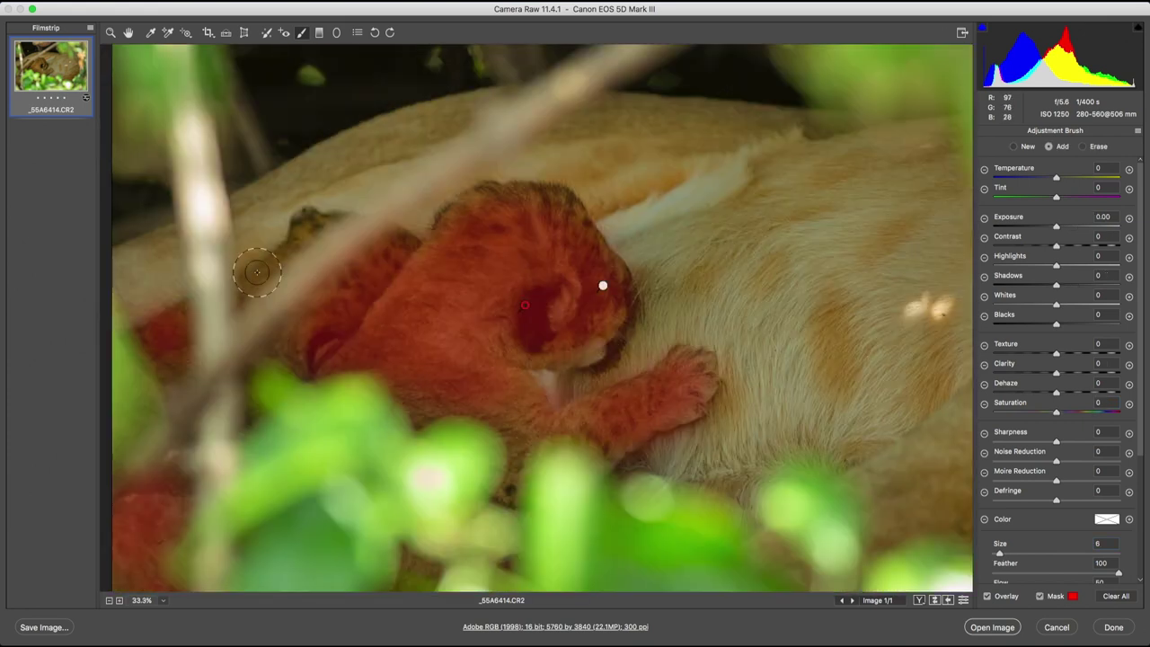
mouse_move(257, 272)
mouse_down()
mouse_move(314, 215)
mouse_move(281, 256)
mouse_up()
key(bracketleft)
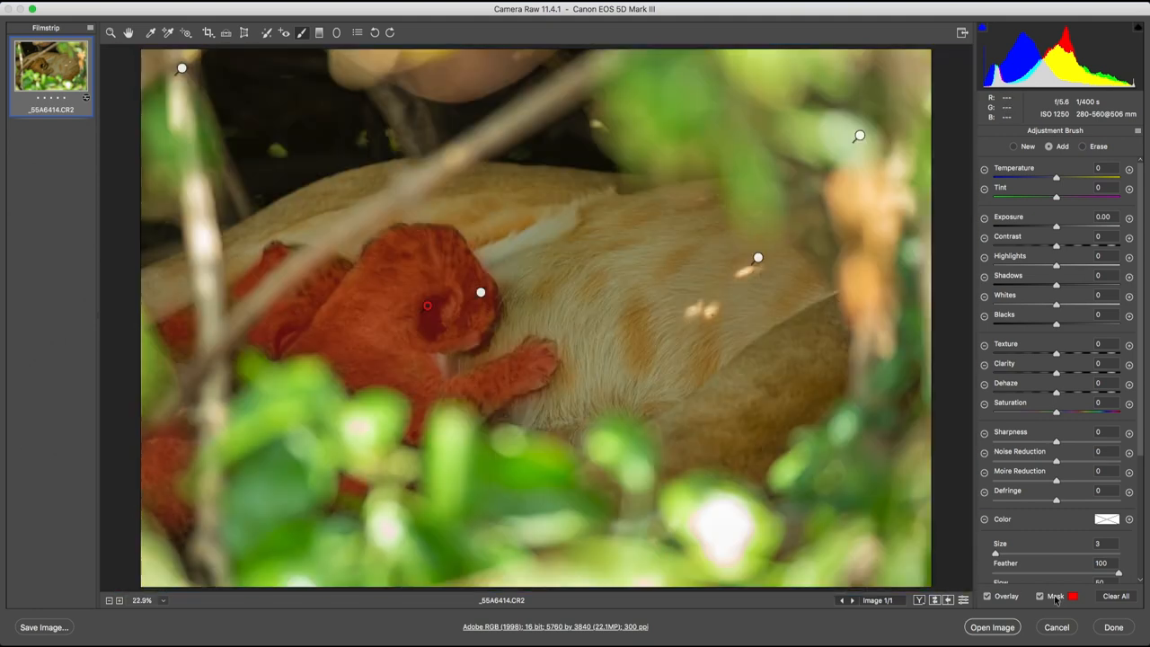
click(1042, 596)
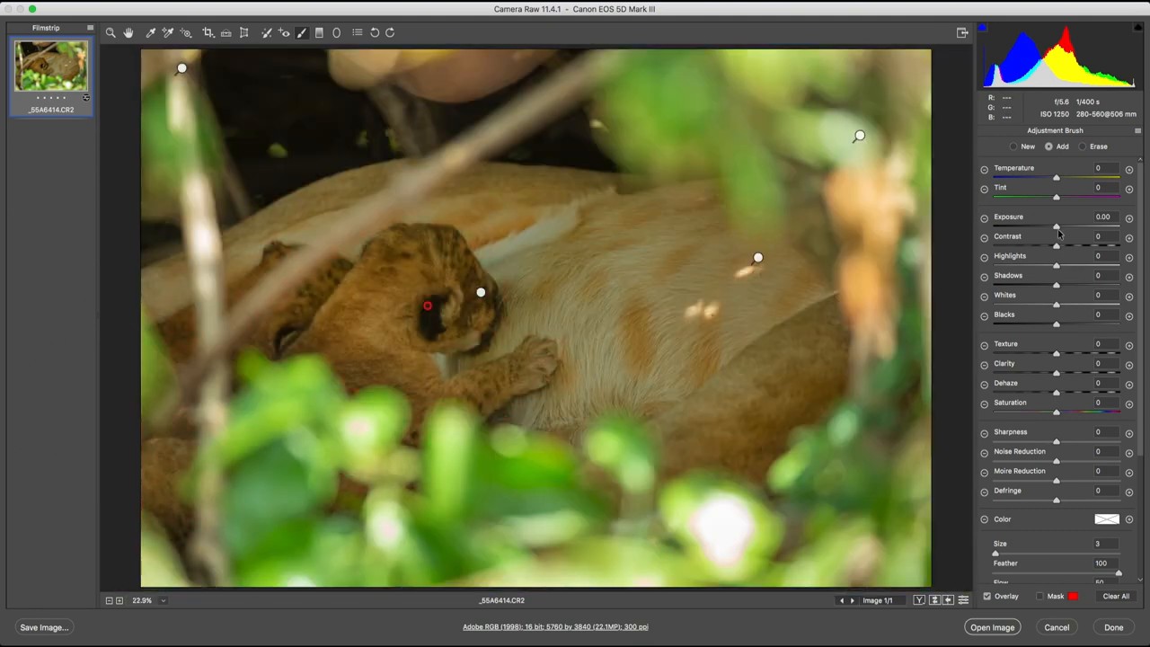
- Brighten the front cub to about Exposure +0.55, then return to the global adjustments
drag(1056, 226, 1067, 227)
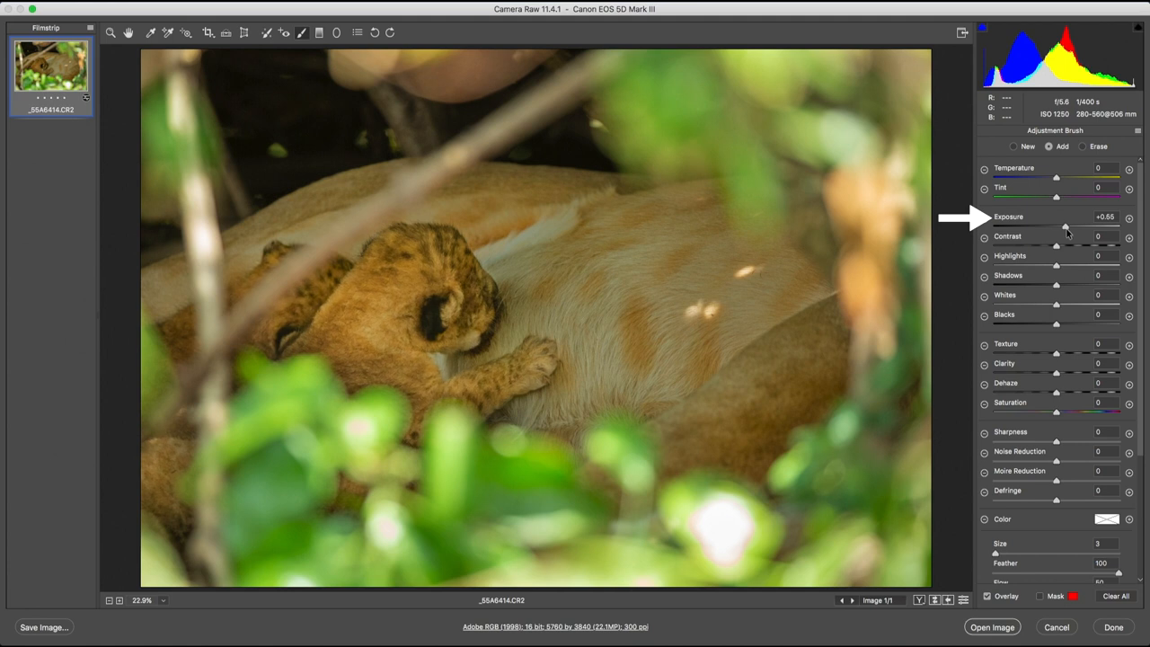
drag(1067, 227, 1095, 226)
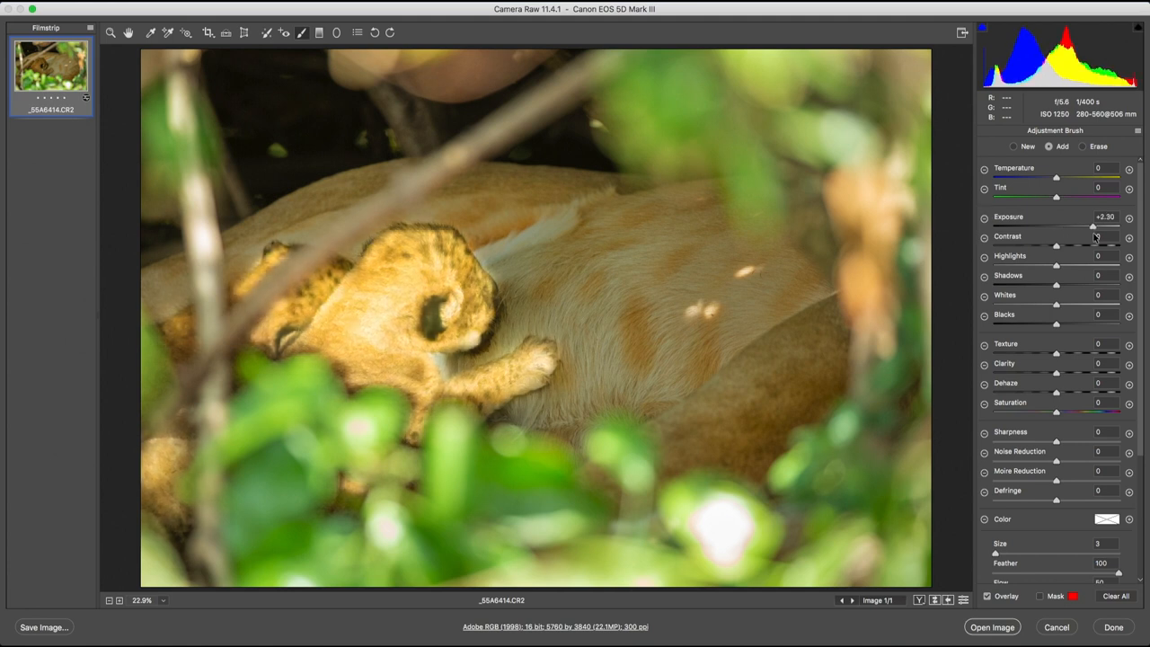
drag(1090, 227, 1064, 226)
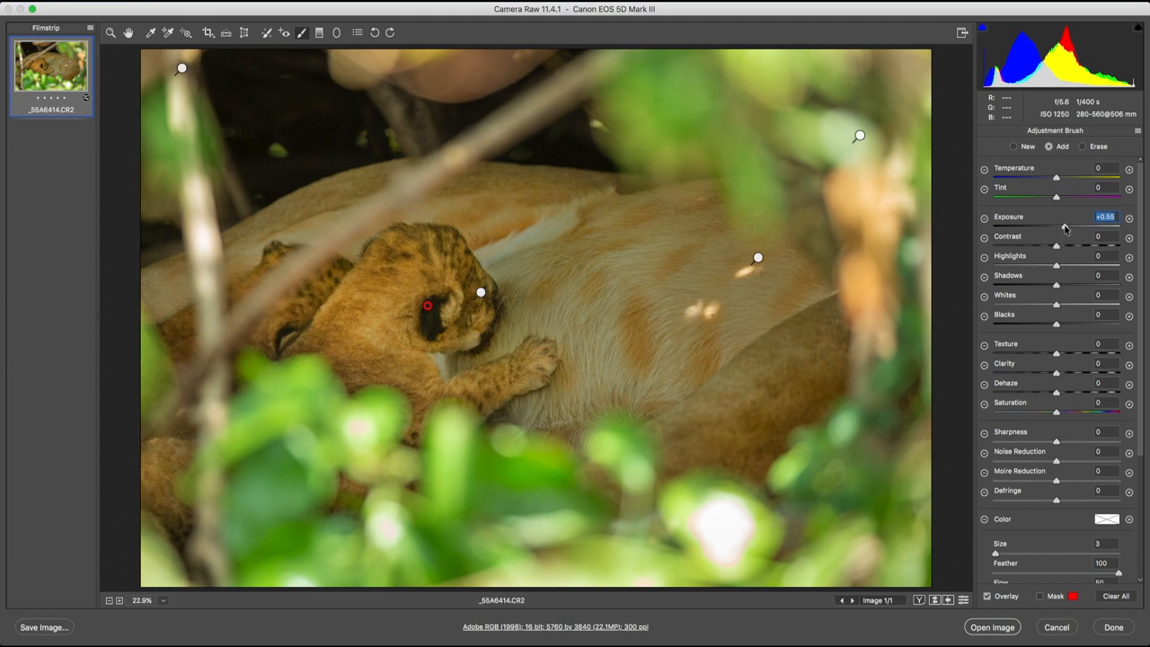
key(z)
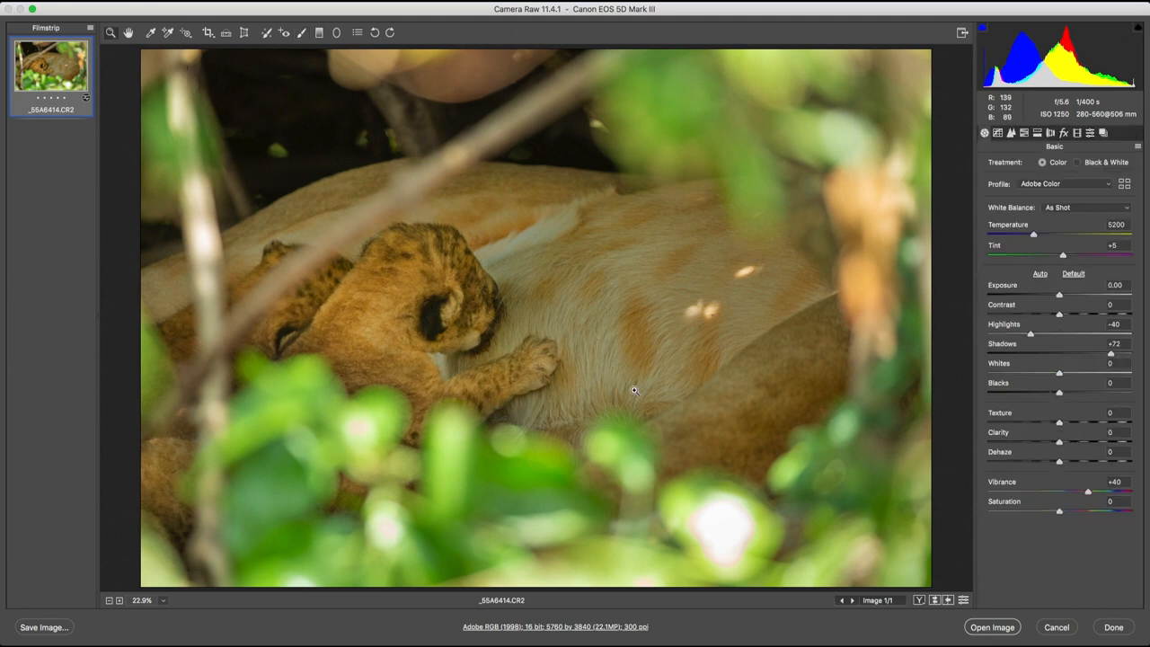
- Reopen the cub correction and add Sharpness +58 to it
click(301, 33)
click(426, 304)
drag(1056, 441, 1093, 442)
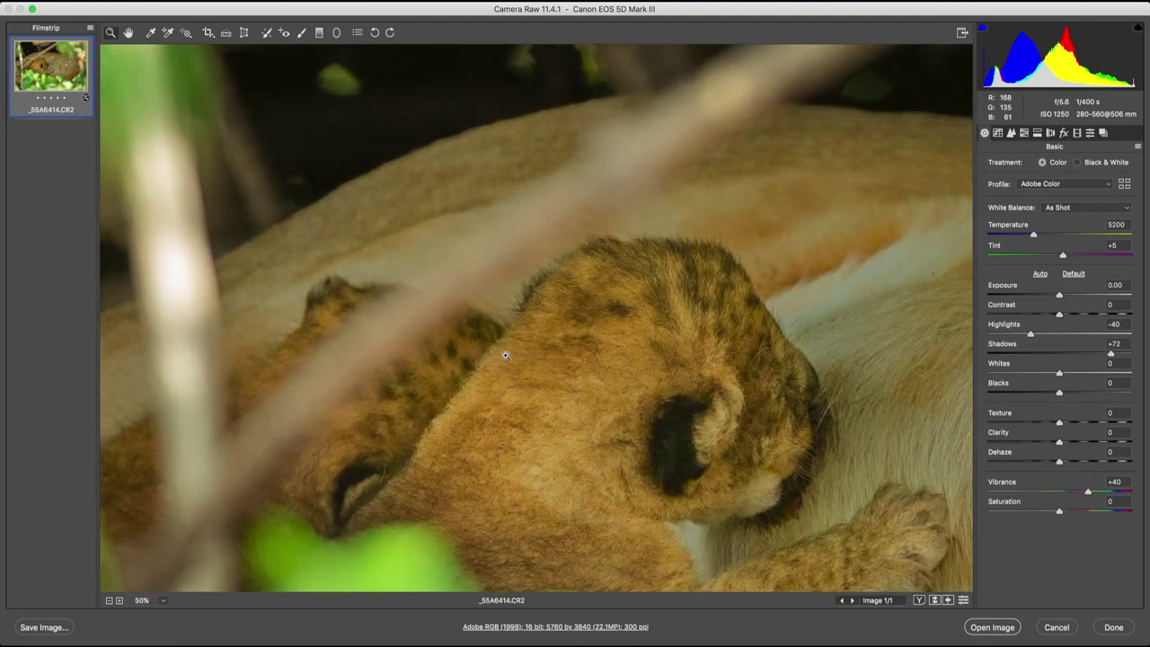
- Inspect the cubs and dark upper-left area up close, then set luminance noise reduction to 18
click(504, 356)
scroll(505, 356, down, 3)
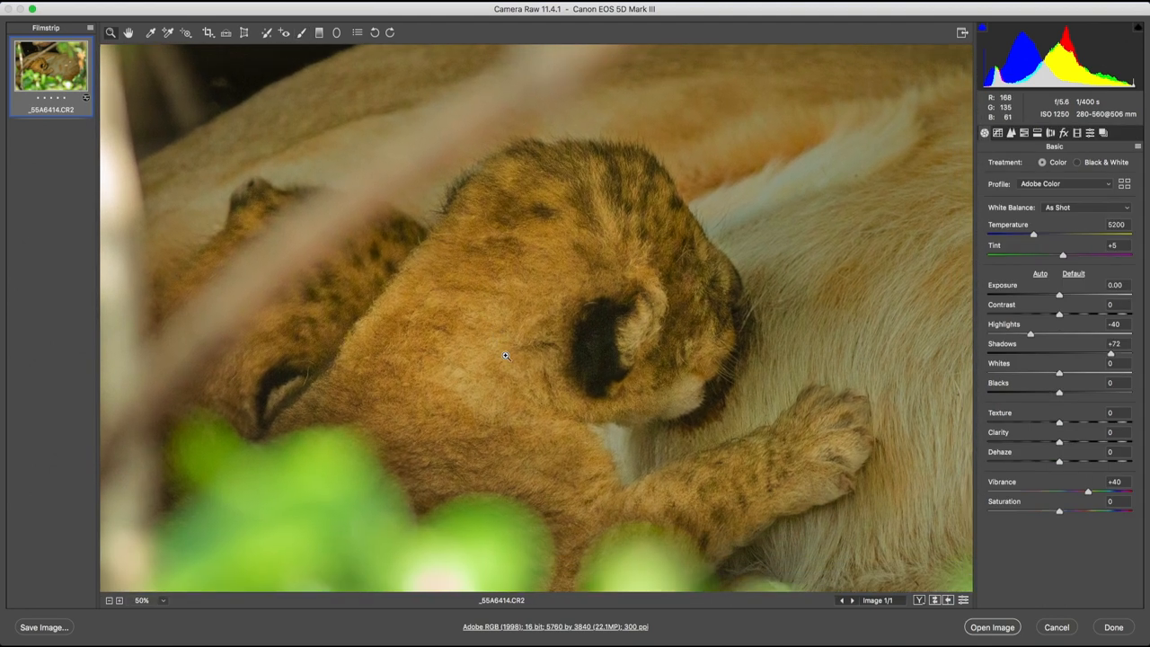
key(ctrl+0)
click(307, 112)
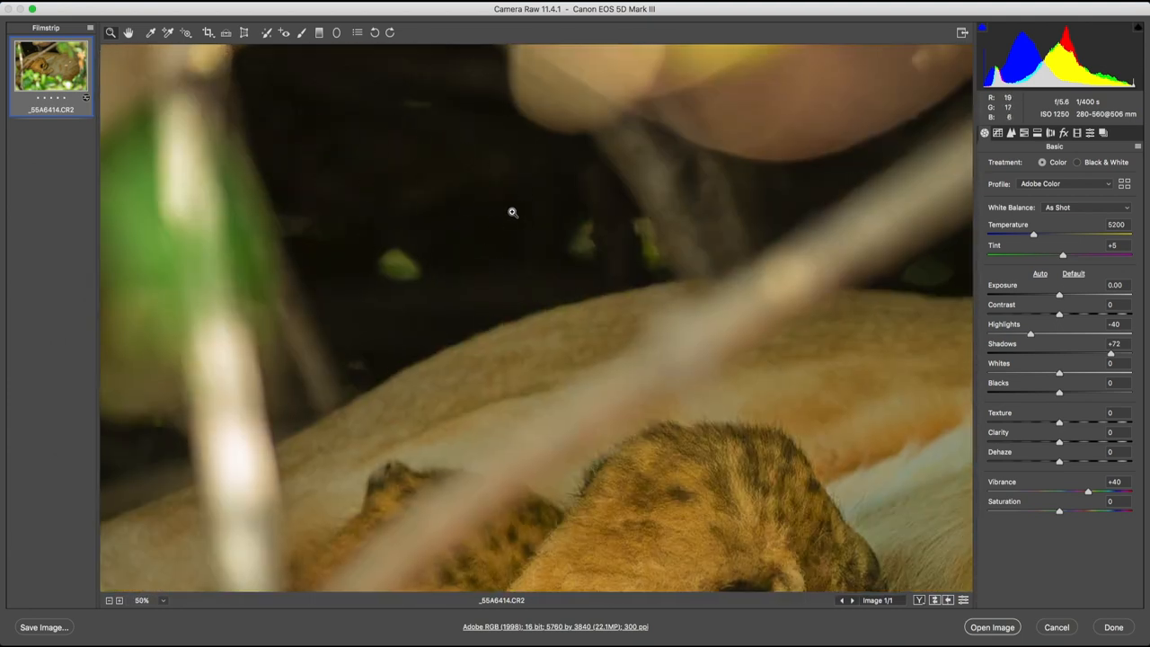
key(ctrl+0)
click(1010, 133)
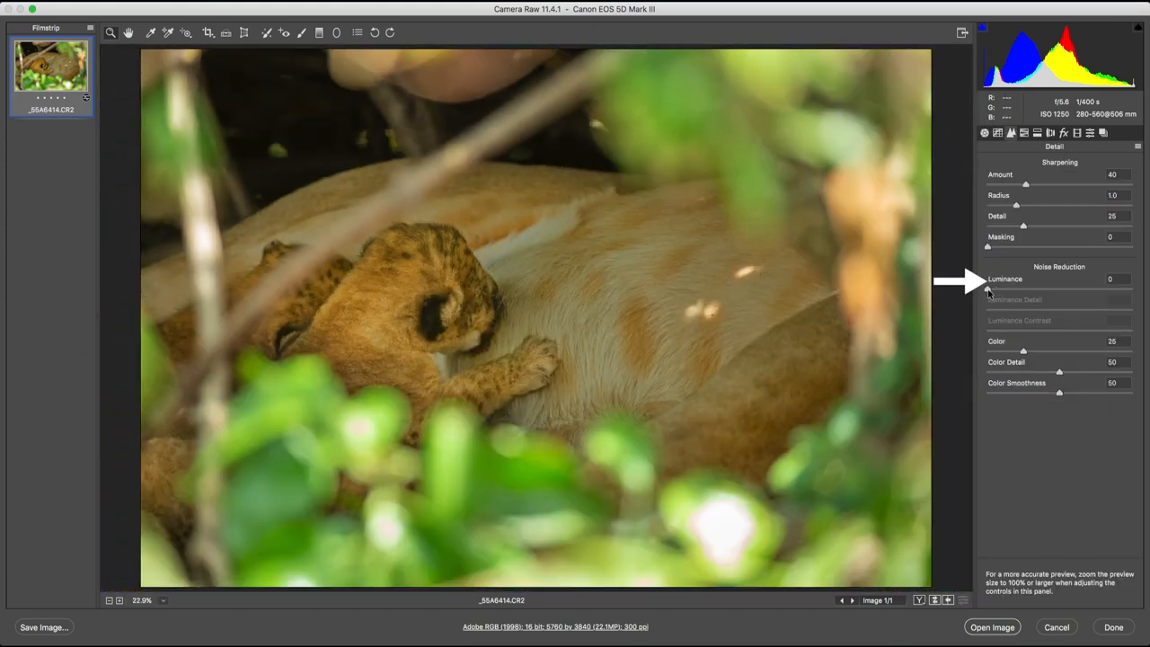
drag(987, 288, 1013, 288)
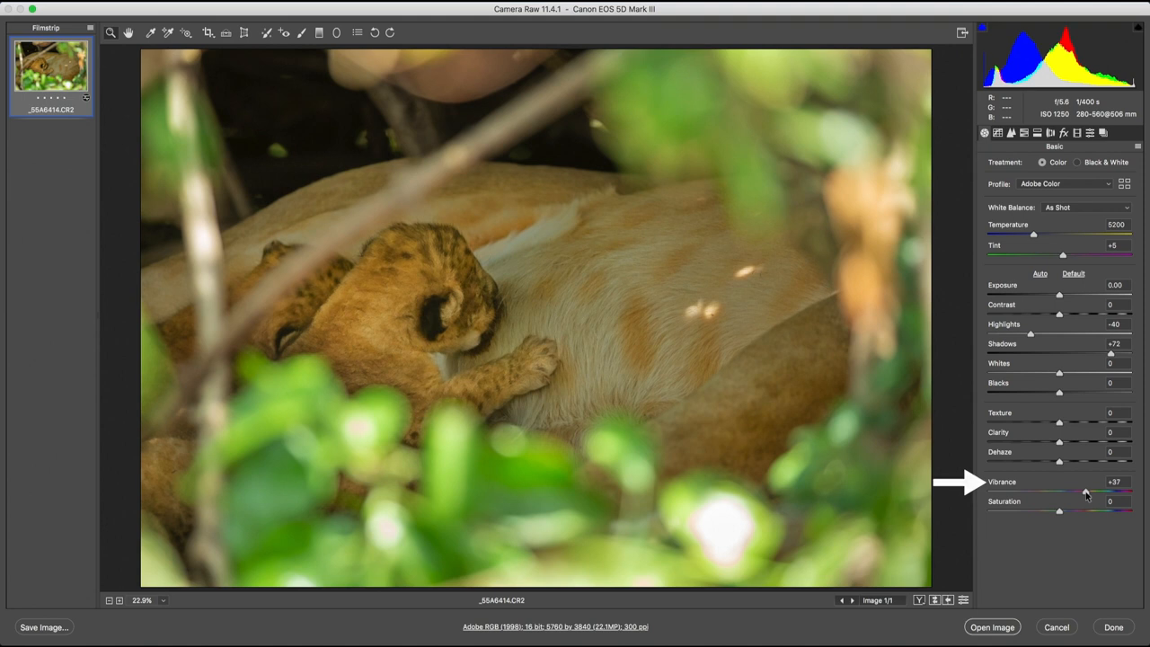
- Lower overall Vibrance to +16 and boost Yellows saturation to +16 in the HSL adjustments
drag(1084, 492, 1070, 492)
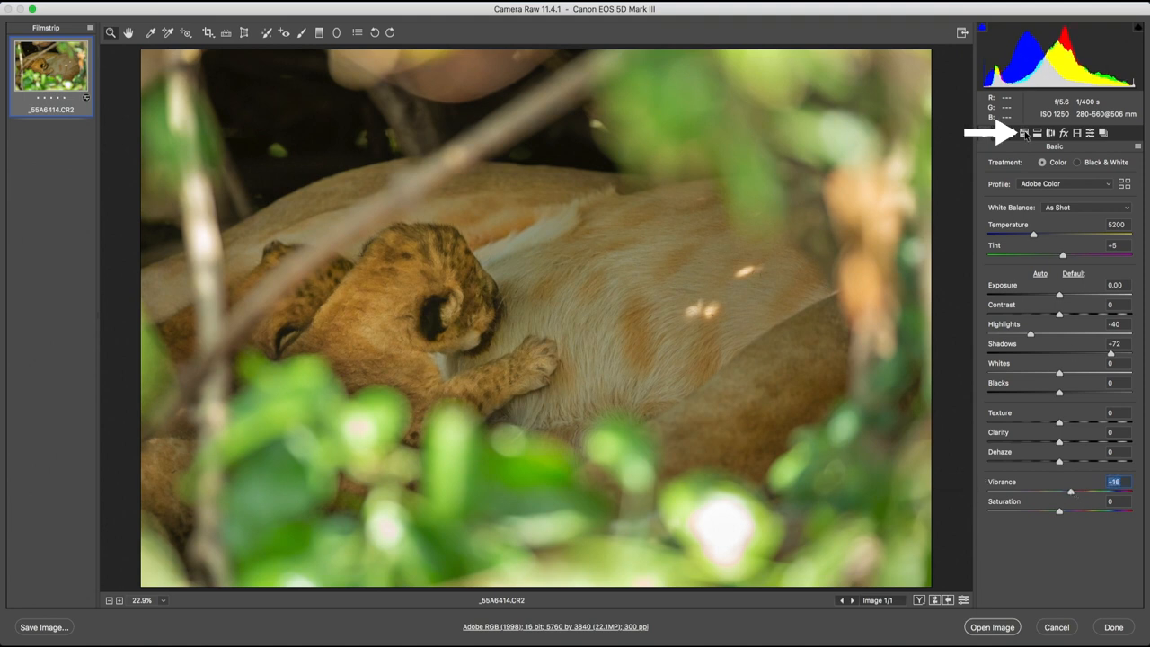
click(1024, 132)
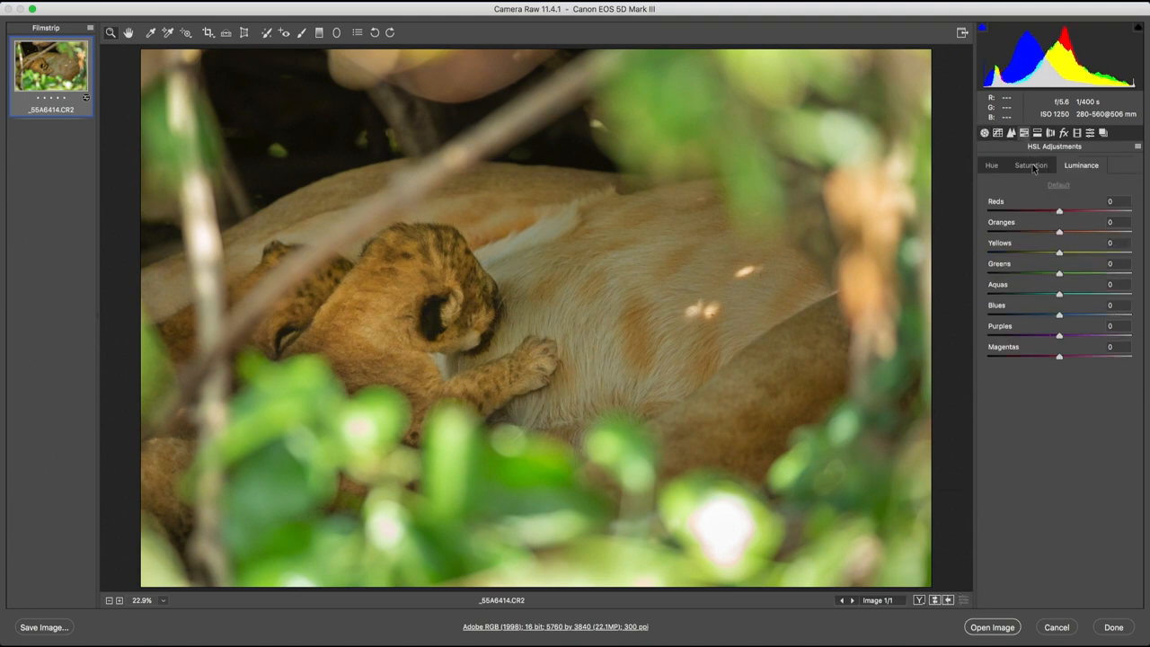
click(1033, 167)
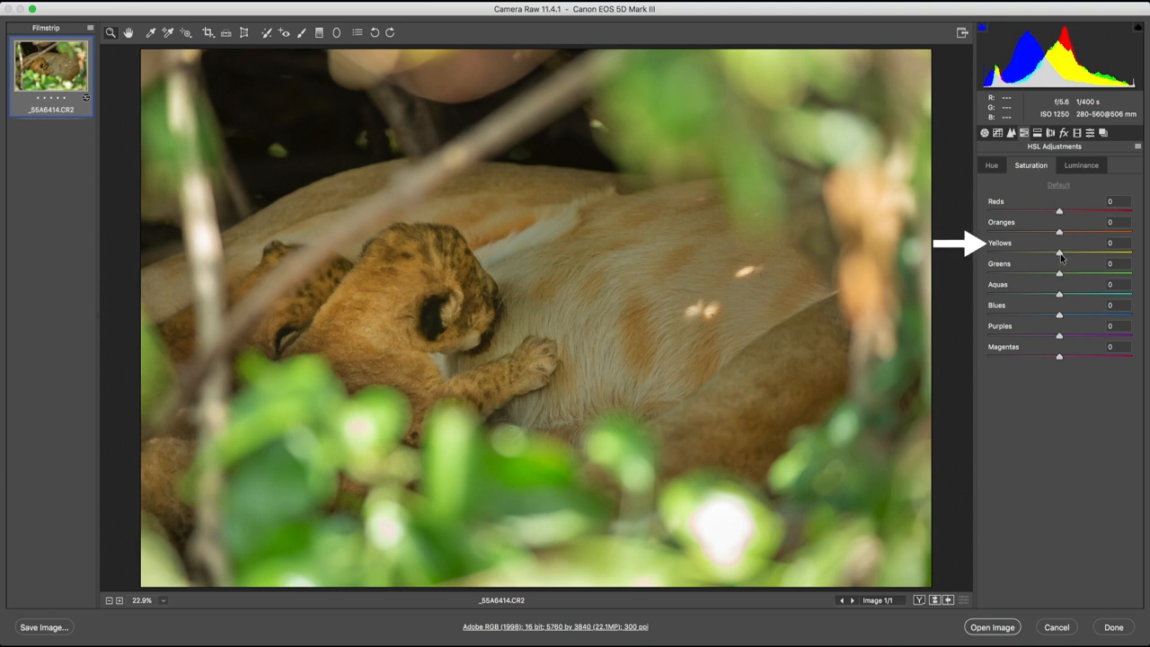
drag(1081, 256, 1071, 257)
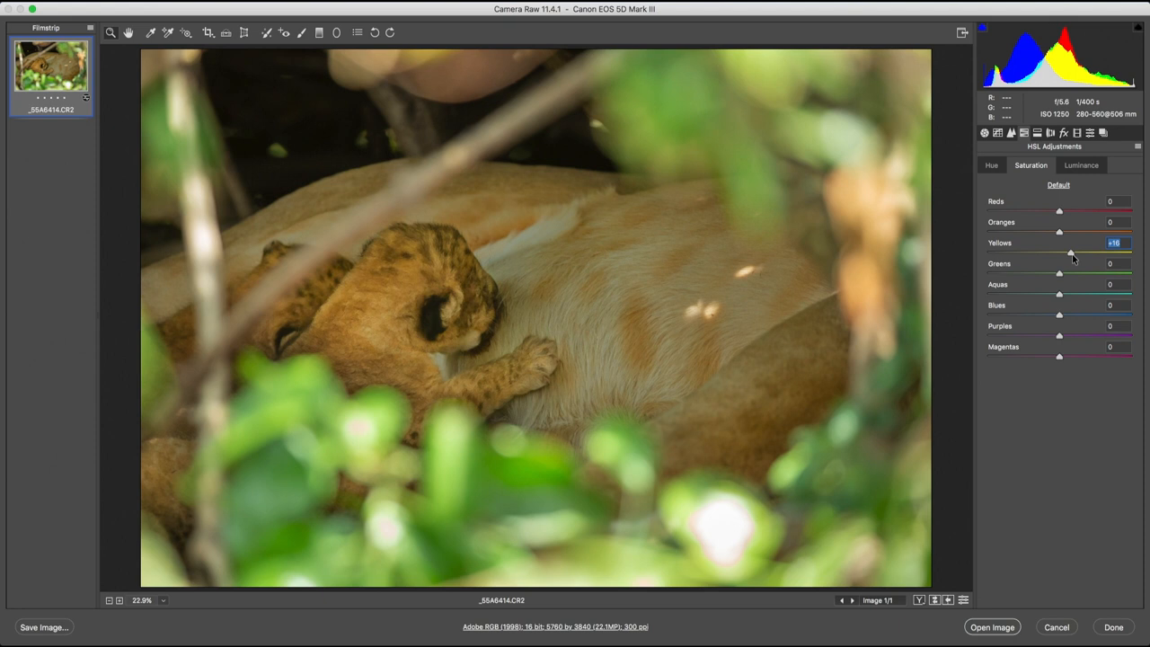
click(302, 32)
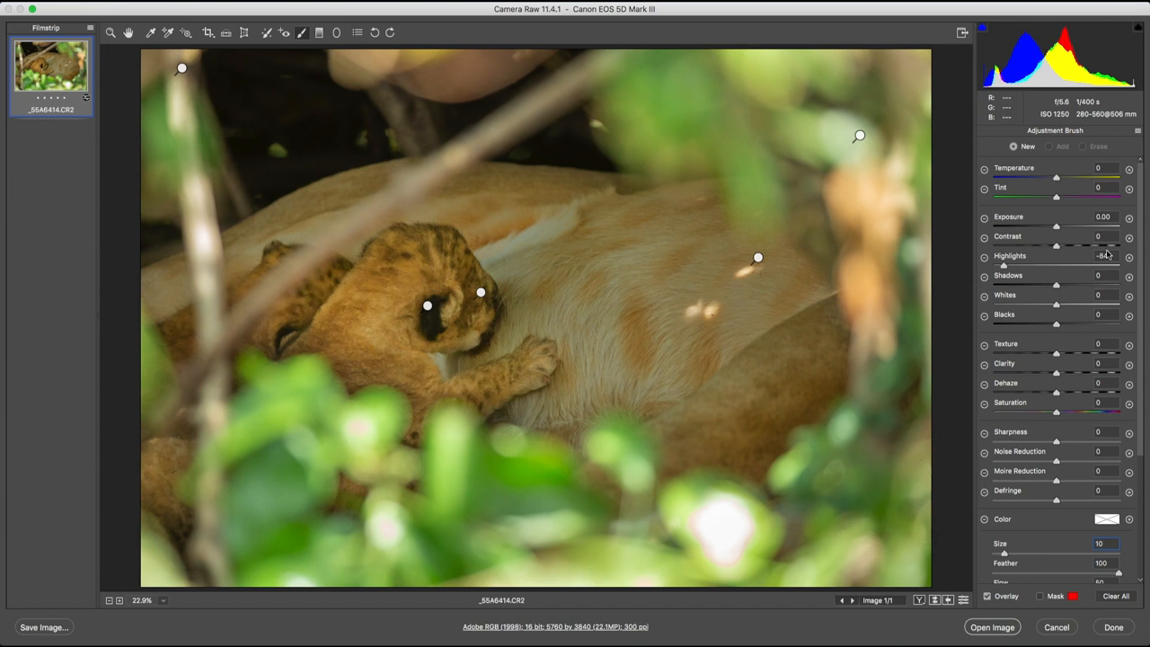
- Reset local settings and paint a Shadows -29 darkening along the bottom, top and left edge foliage
click(1137, 133)
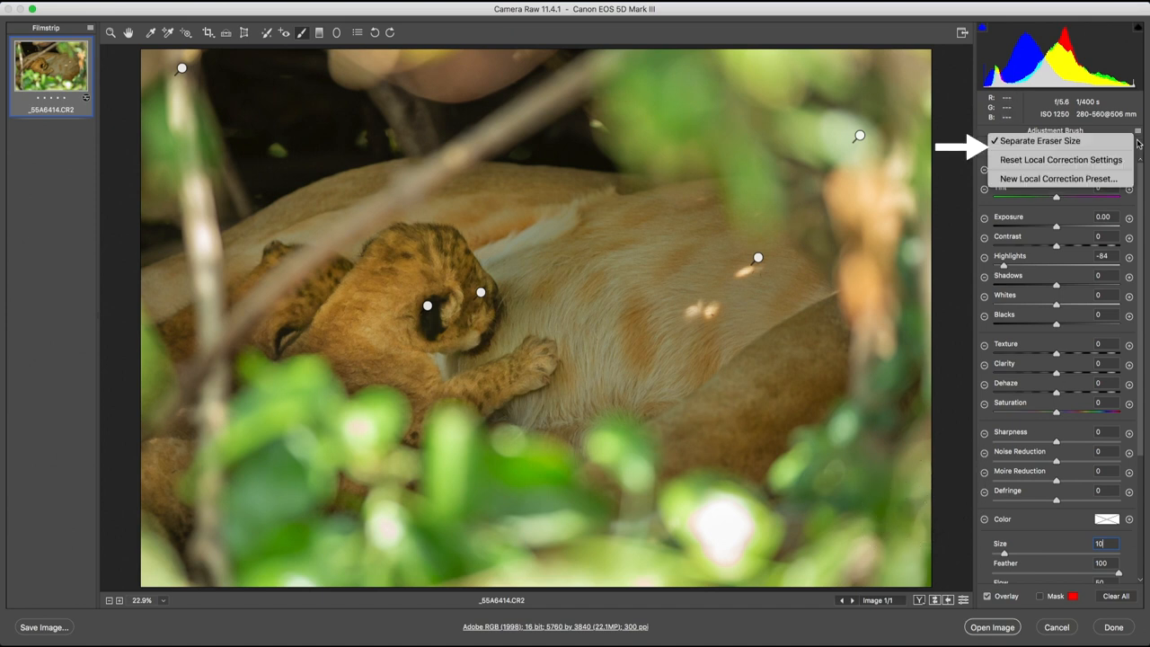
click(1113, 160)
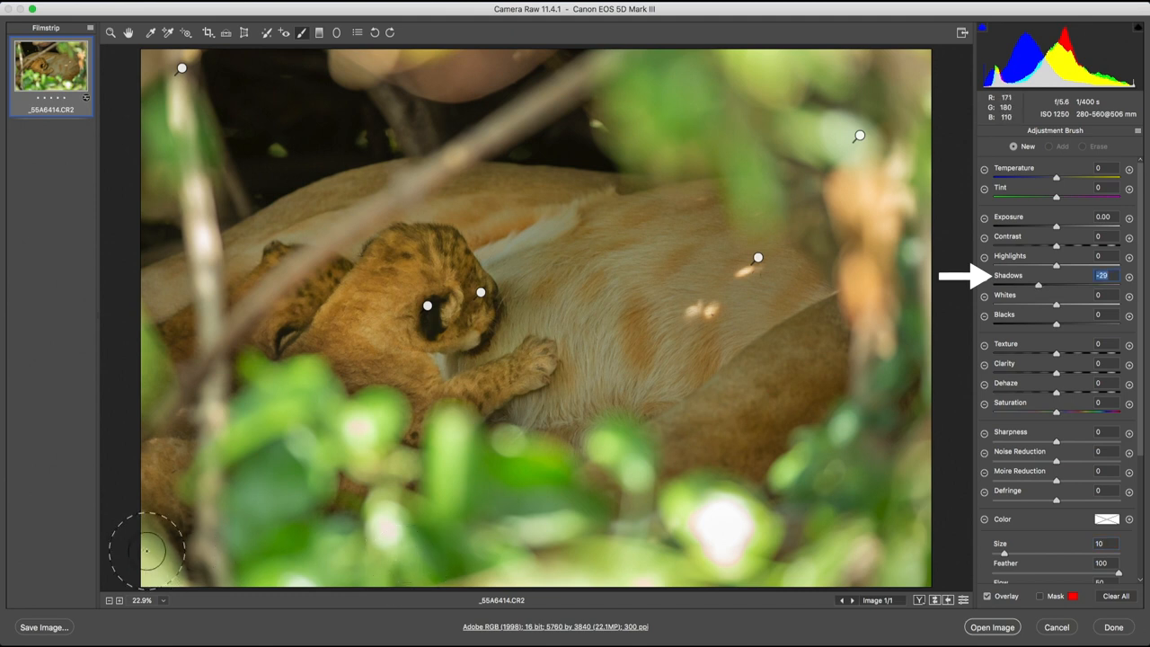
drag(144, 545, 899, 539)
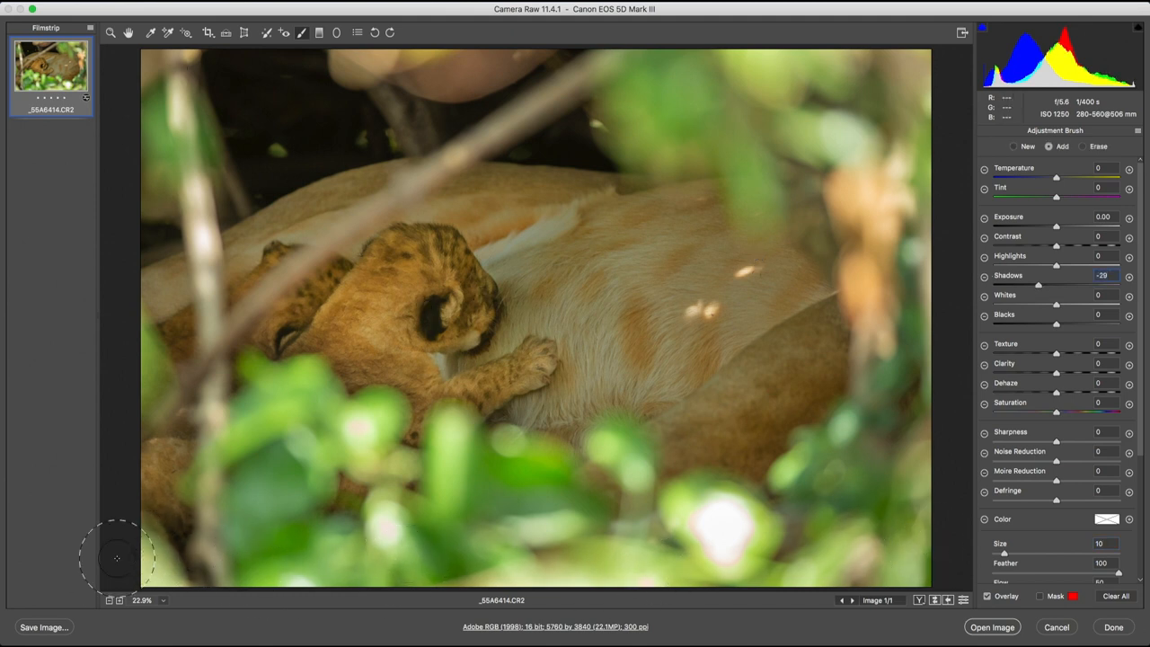
drag(629, 58, 921, 94)
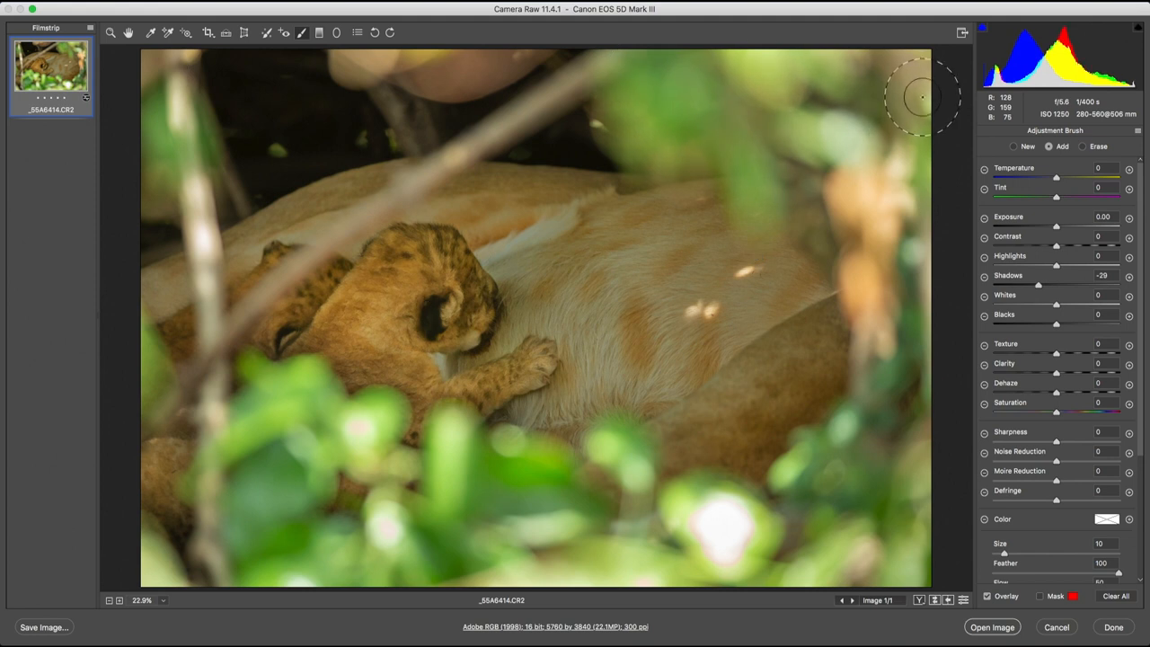
drag(179, 72, 574, 76)
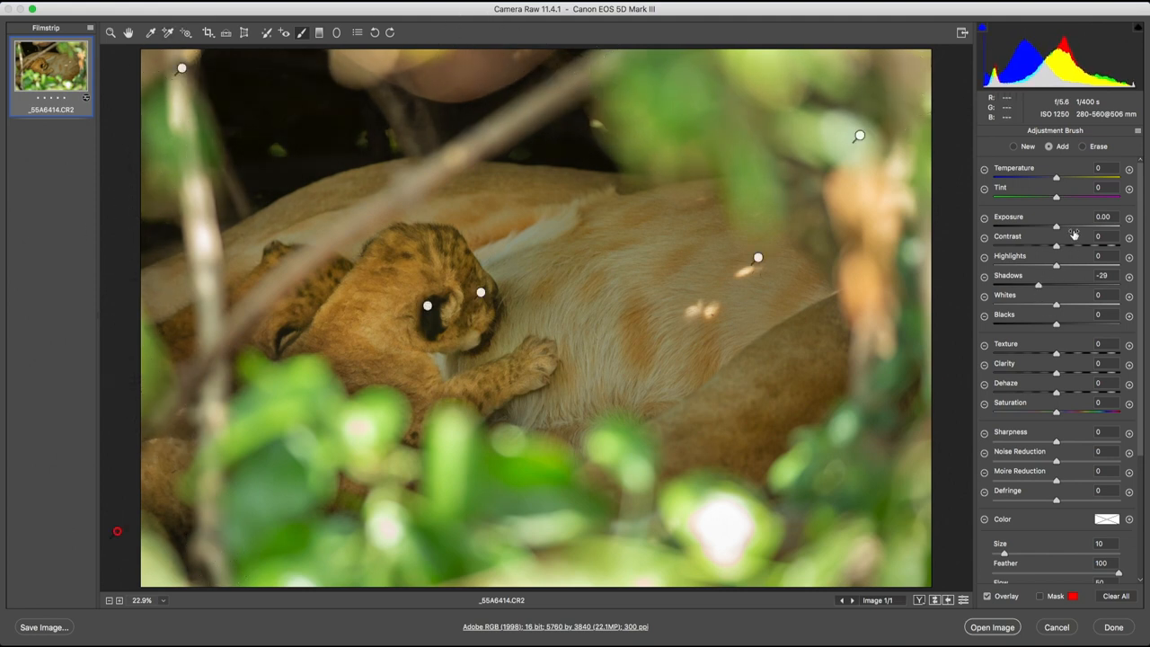
drag(1056, 226, 1021, 229)
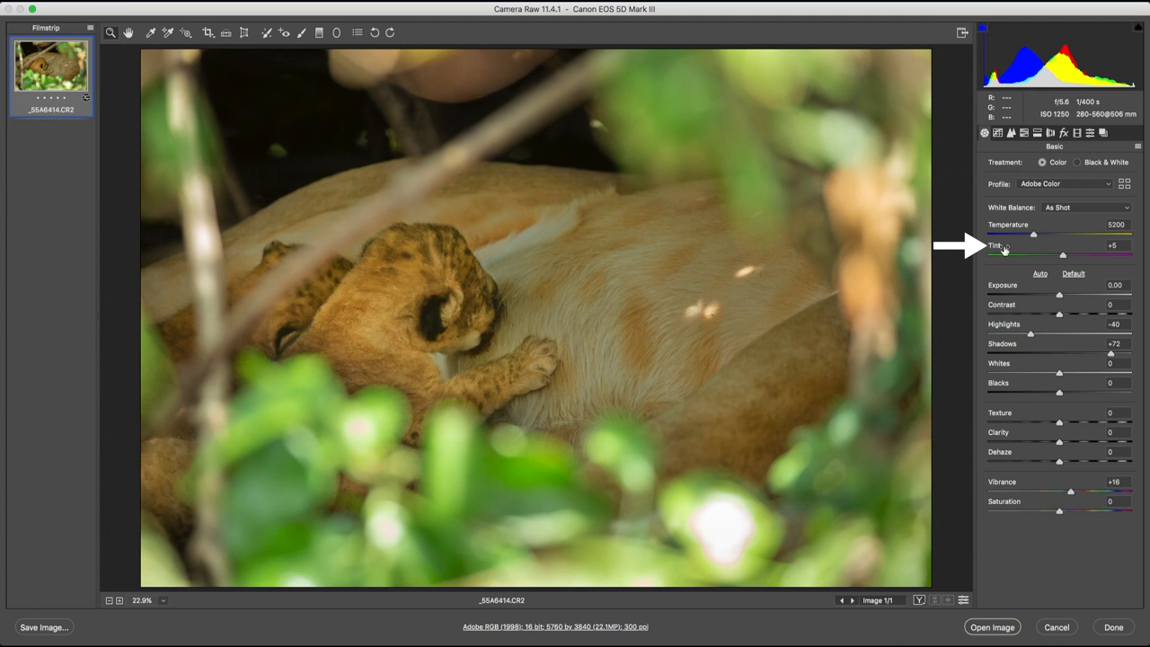
- Raise Tint from +5 to +15 and open the edited photo in Photoshop
click(1063, 255)
drag(1062, 256, 1071, 257)
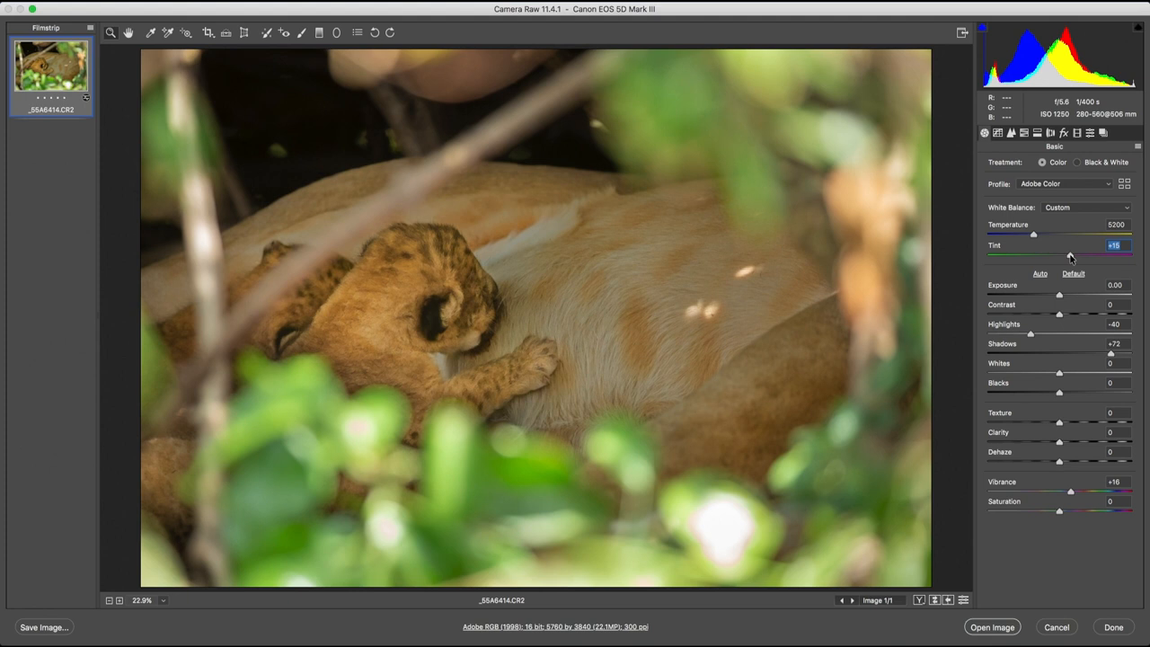
click(990, 626)
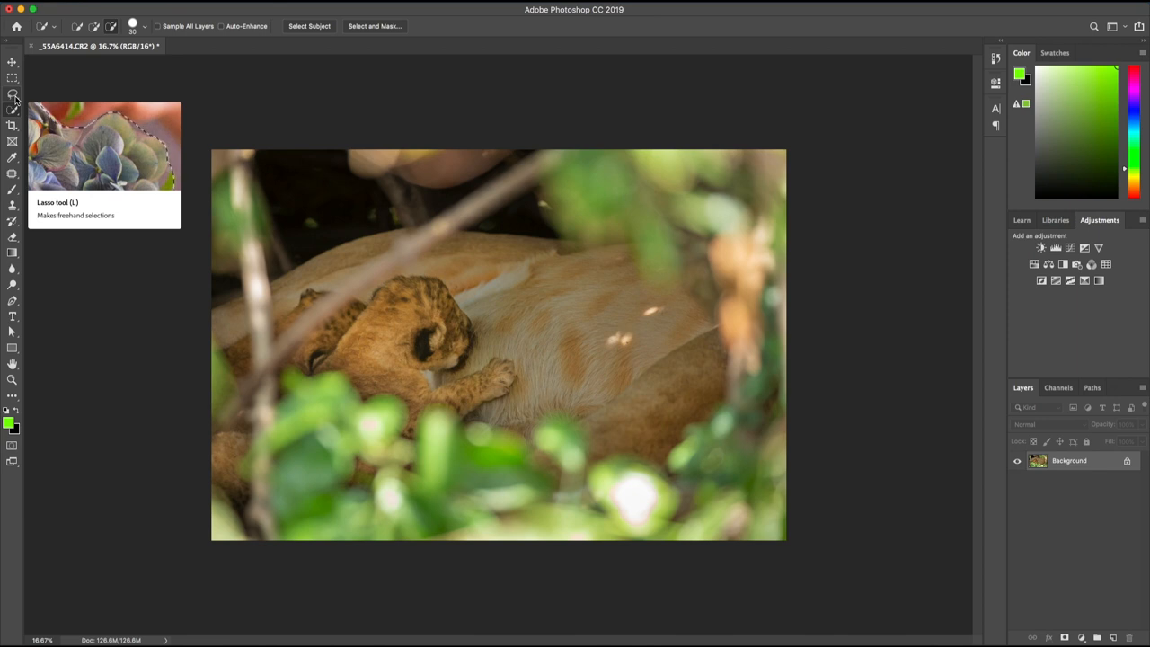
- Lasso-select the blown-out white leaf near the bottom and replace it with Content-Aware fill
click(16, 97)
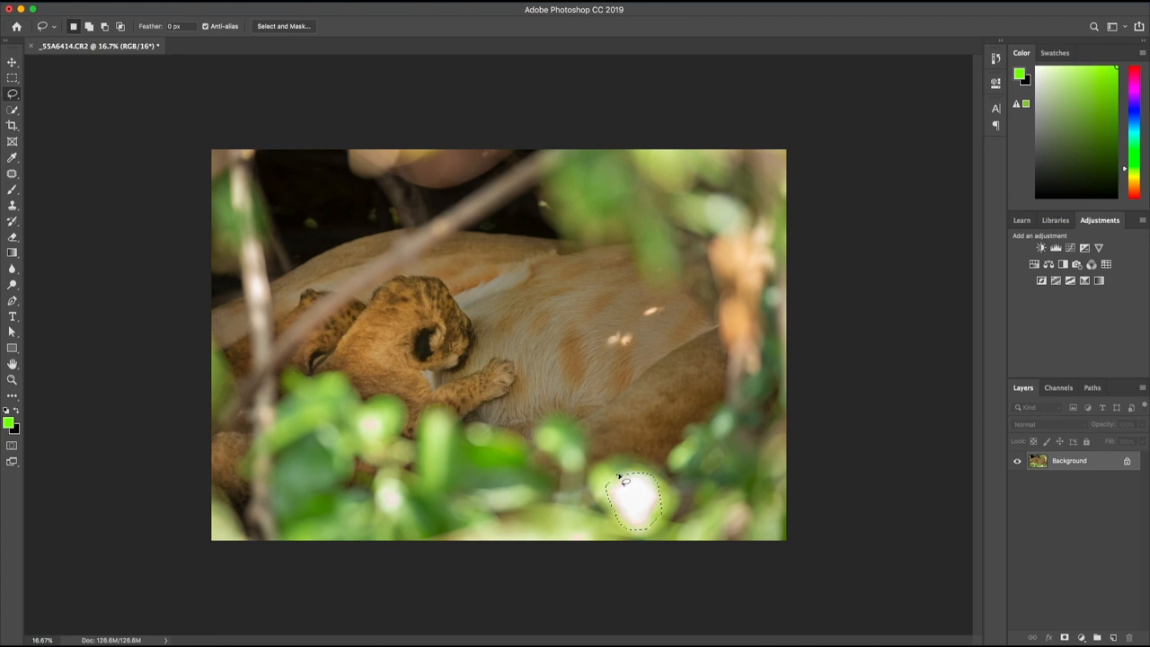
key(shift+F5)
click(406, 167)
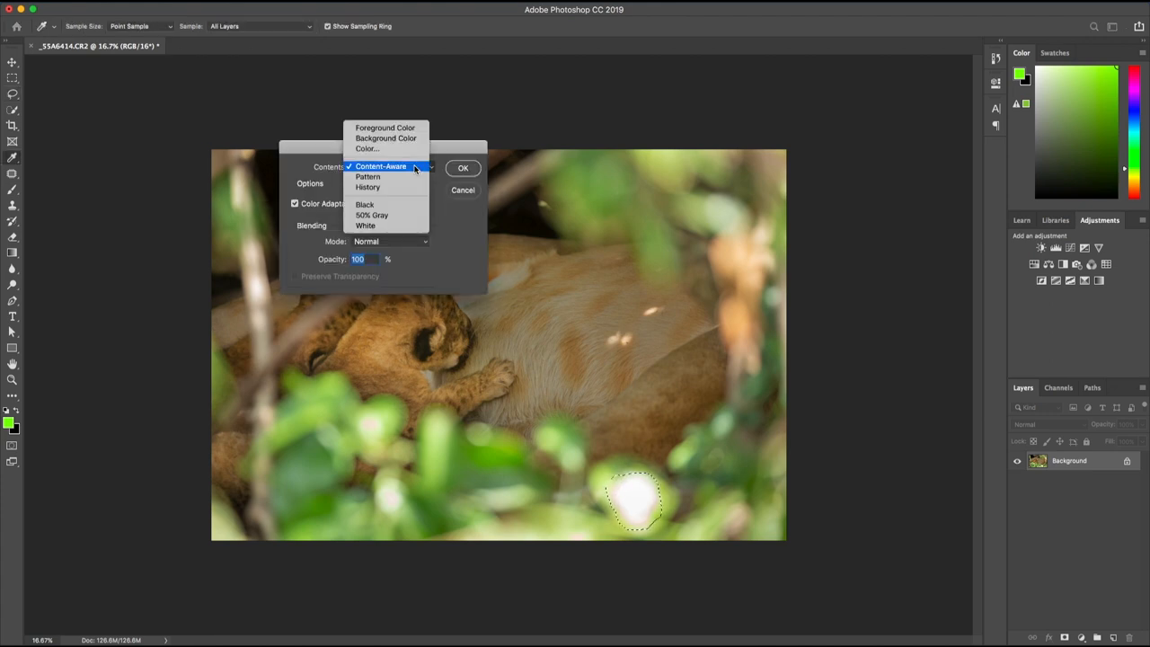
click(462, 168)
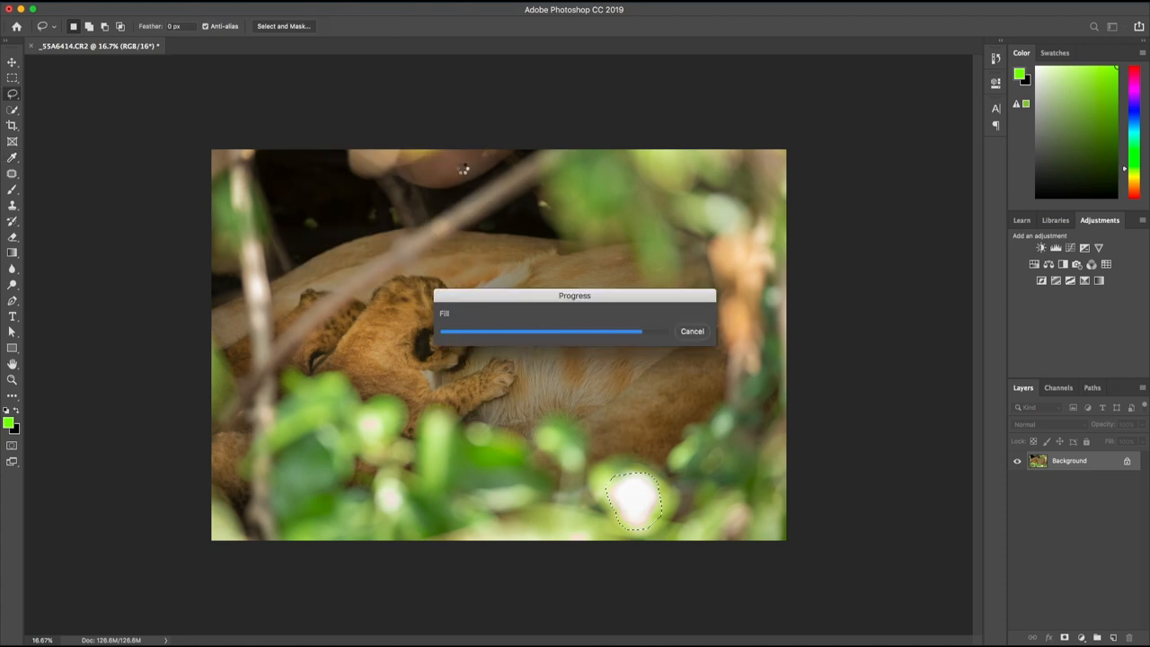
key(super+d)
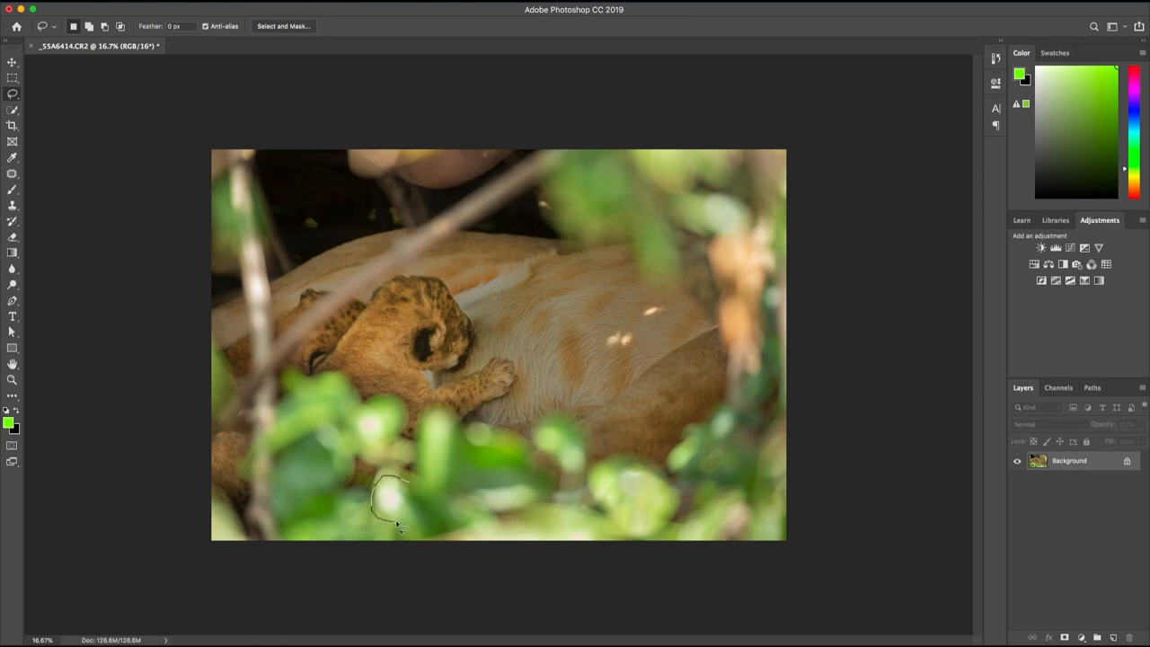
- Content-aware fill two more bright foliage spots, deselecting after each
key(shift+F5)
key(Return)
key(super+d)
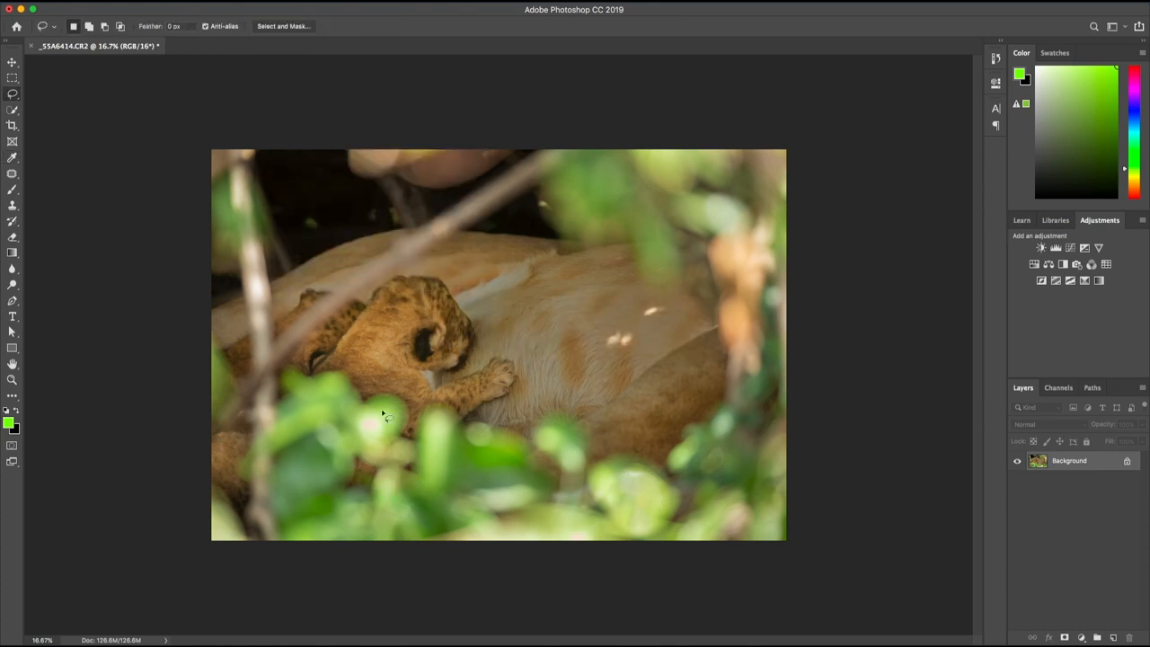
key(shift+F5)
key(Return)
key(super+d)
- Select and content-aware fill the remaining bright spots near the bottom edge
drag(592, 529, 605, 539)
key(shift+F5)
key(Return)
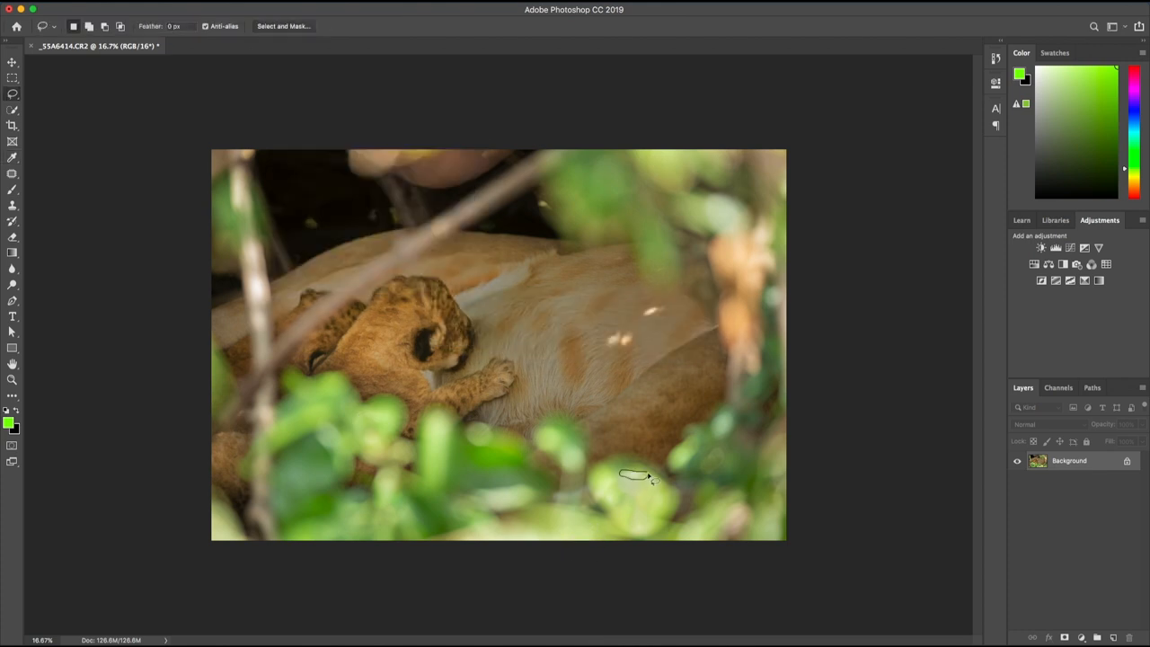
key(shift+F5)
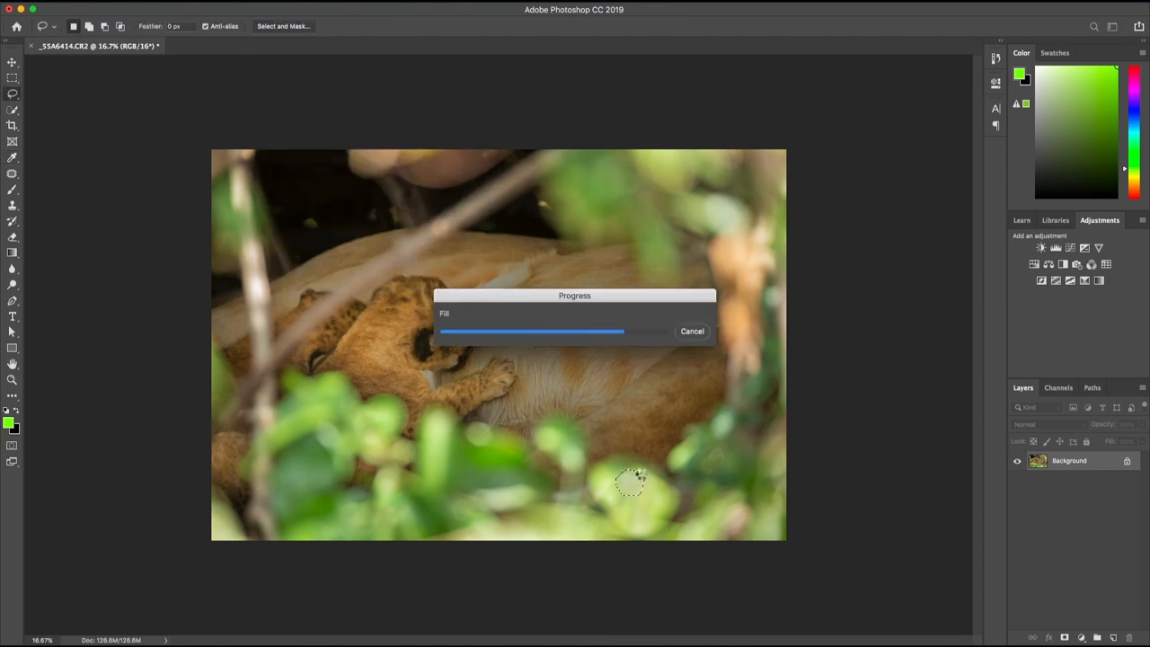